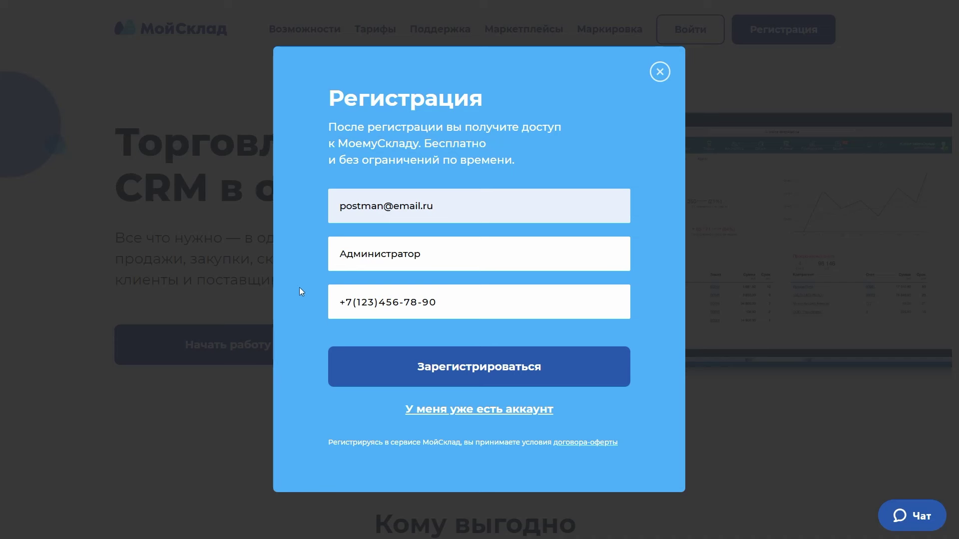
Submit the registration and select Розничный магазин and Маркетплейсы as business areas.
{"action": "left_click", "coordinate": [487, 370]}
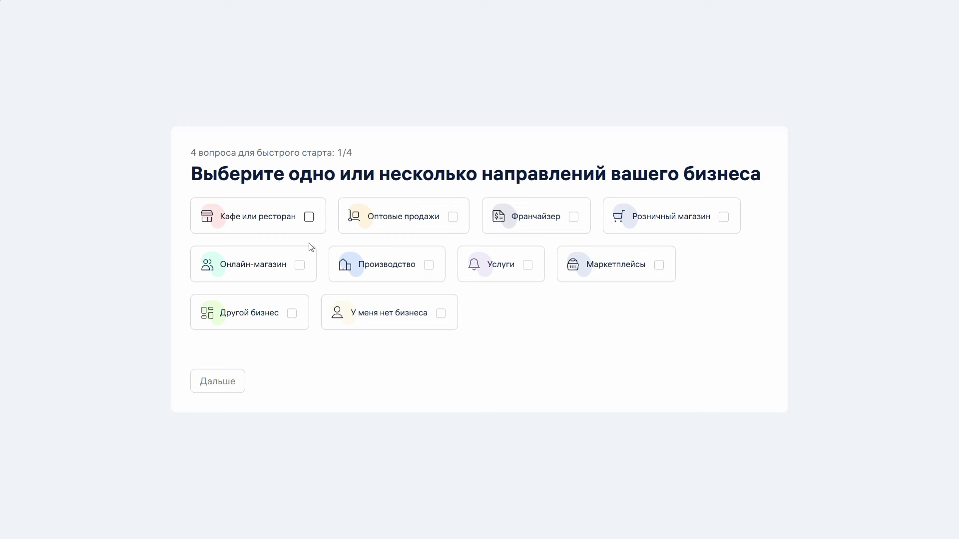
{"action": "left_click", "coordinate": [686, 212]}
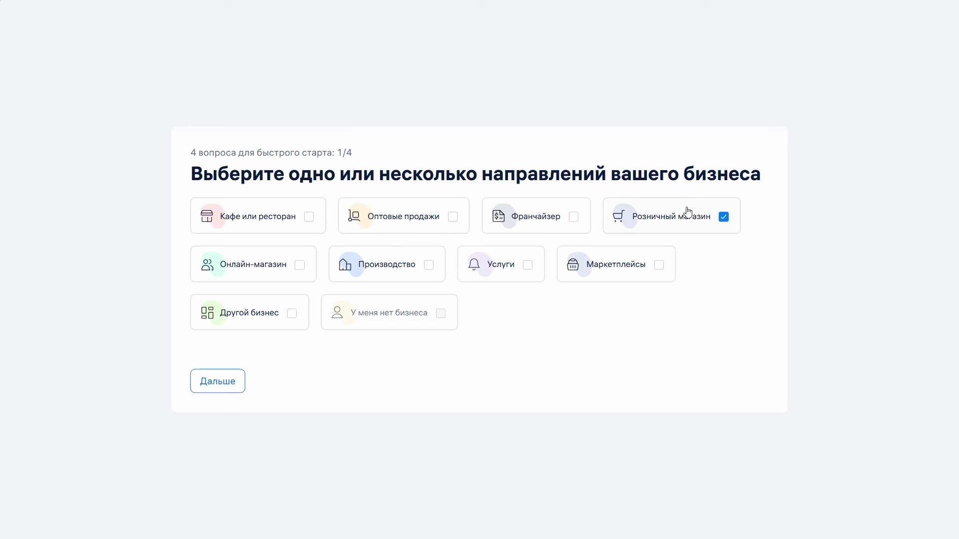
{"action": "left_click", "coordinate": [616, 268]}
{"action": "left_click", "coordinate": [212, 382]}
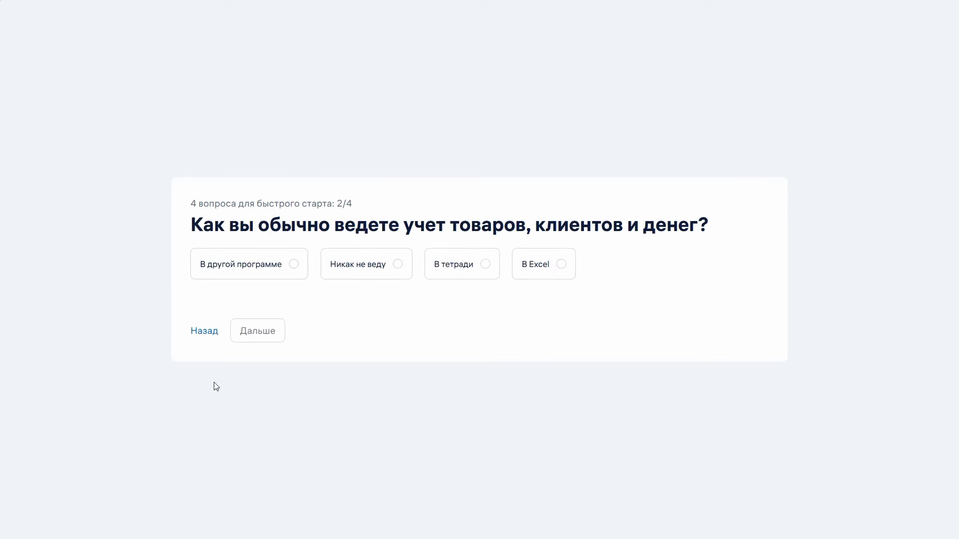
Answer В другой программе, от 11 до 50 employees, Увидел рекламу, and start working.
{"action": "left_click", "coordinate": [259, 266]}
{"action": "left_click", "coordinate": [259, 336]}
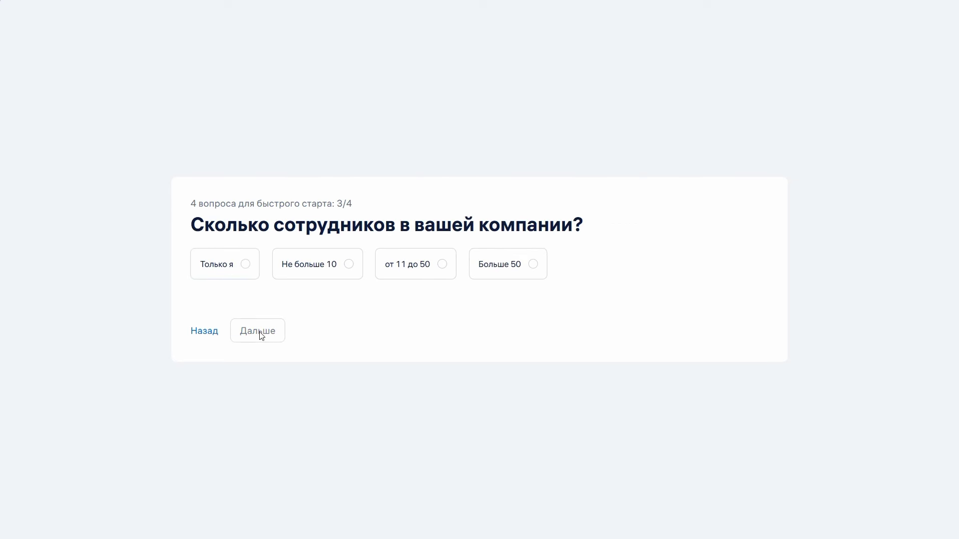
{"action": "left_click", "coordinate": [408, 268]}
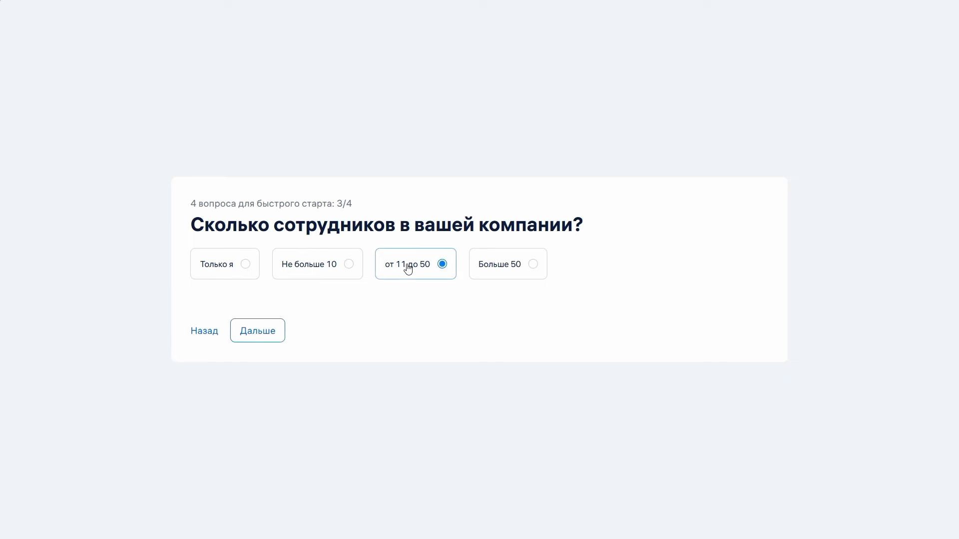
{"action": "left_click", "coordinate": [266, 336]}
{"action": "left_click", "coordinate": [252, 245]}
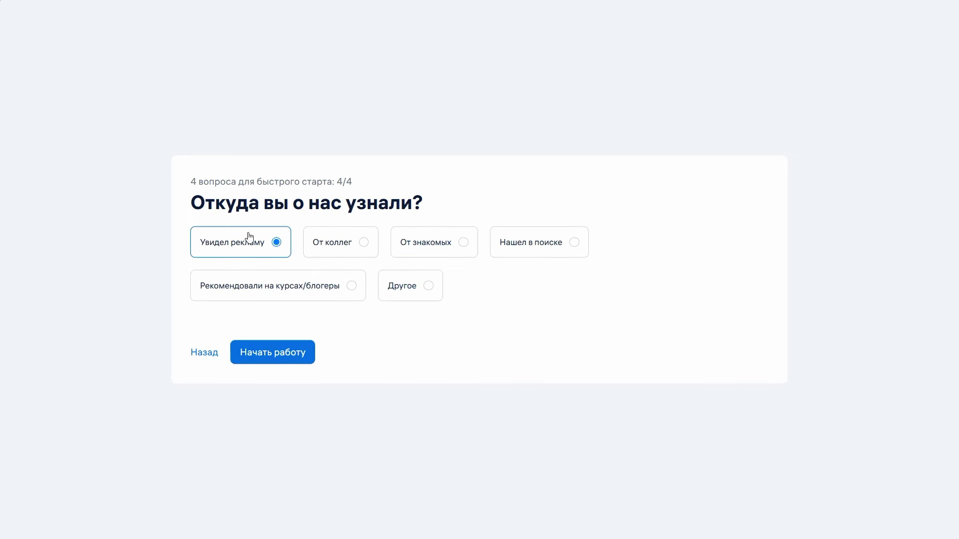
{"action": "left_click", "coordinate": [277, 360]}
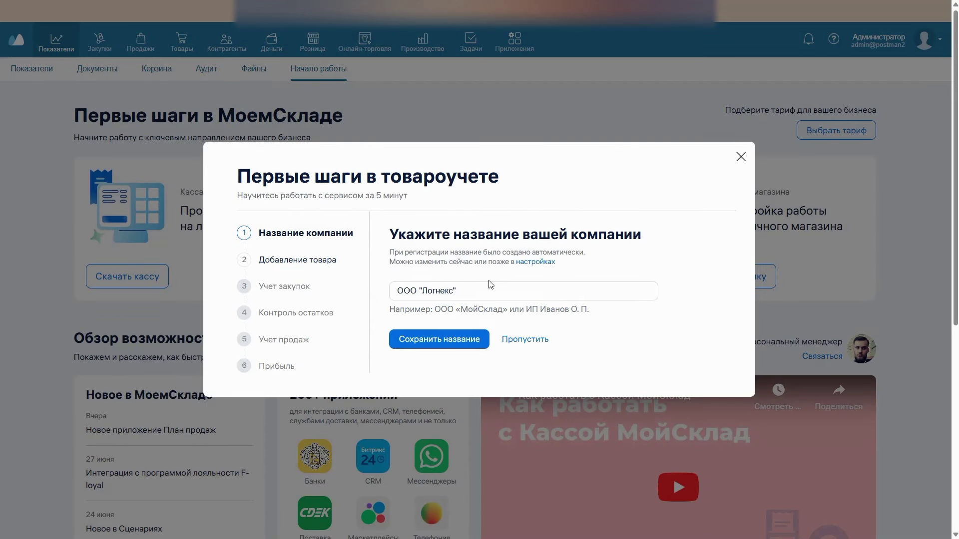
Save the company name ООО "Логнекс", close the onboarding tour, and go to Приложения.
{"action": "left_click", "coordinate": [440, 340]}
{"action": "left_click", "coordinate": [472, 295]}
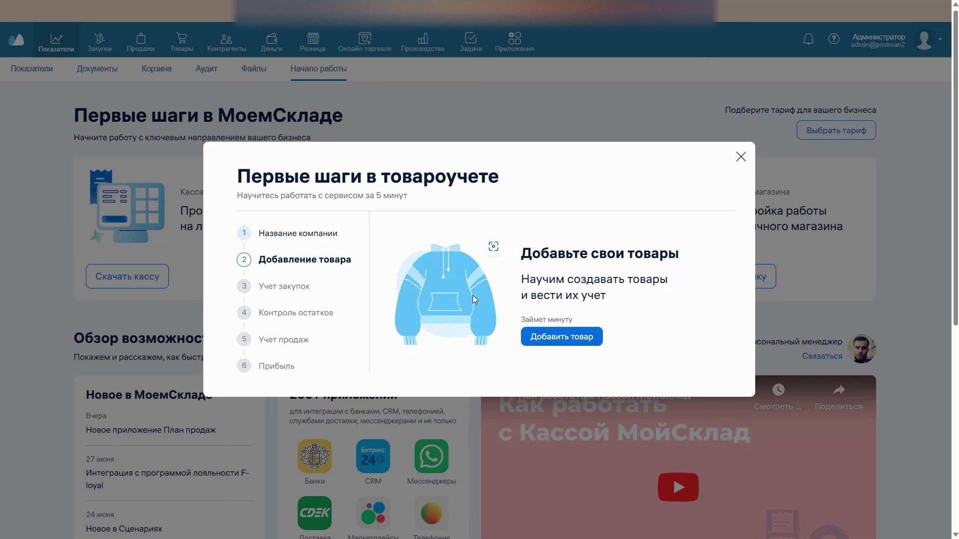
{"action": "left_click", "coordinate": [578, 337]}
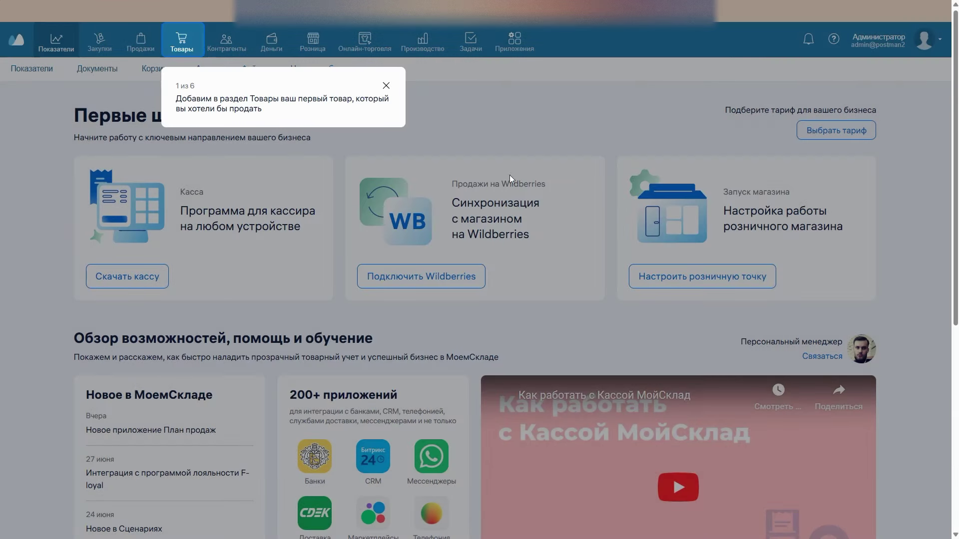
{"action": "left_click", "coordinate": [386, 86]}
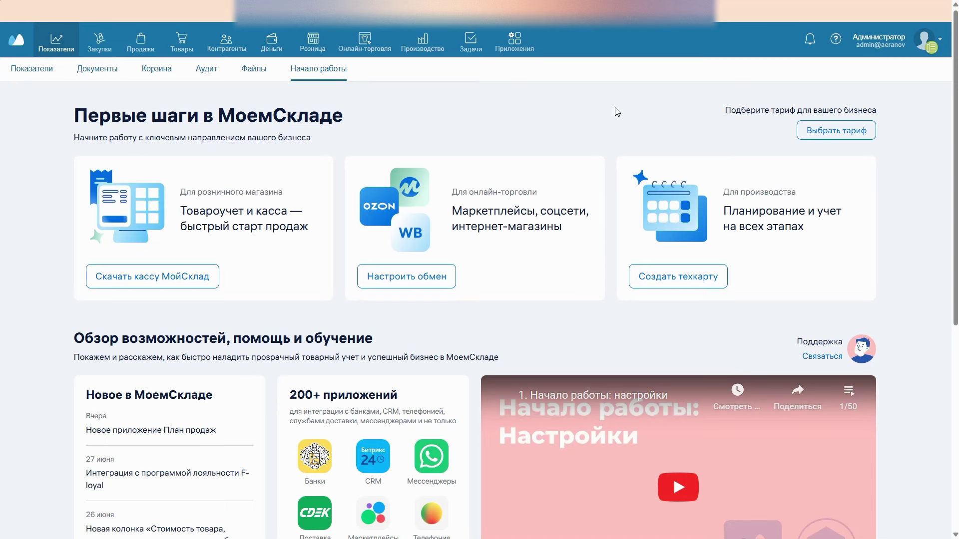
{"action": "left_click", "coordinate": [514, 40]}
{"action": "left_click", "coordinate": [814, 86]}
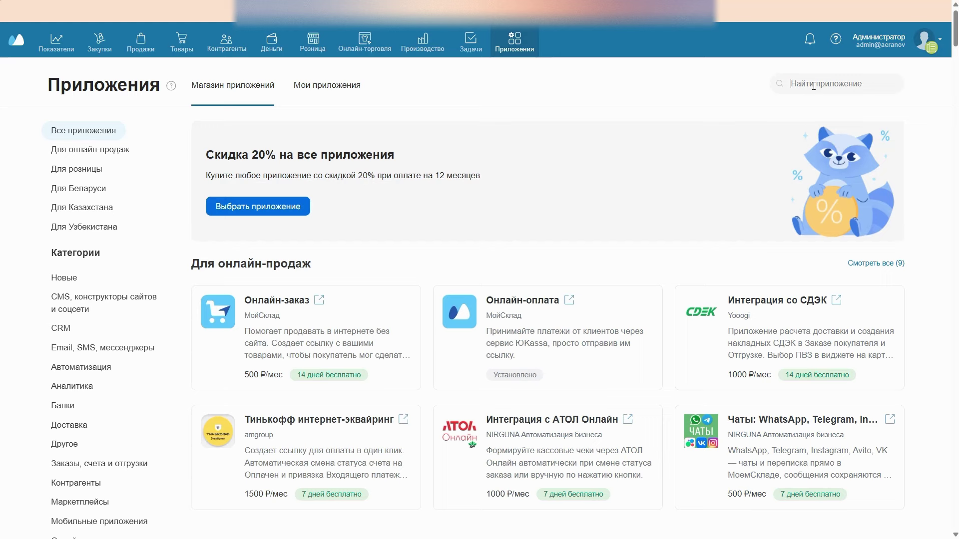
Install the Честный знак app as Установлено and go to Администратор > Настройки.
{"action": "type", "text": "Честный знак"}
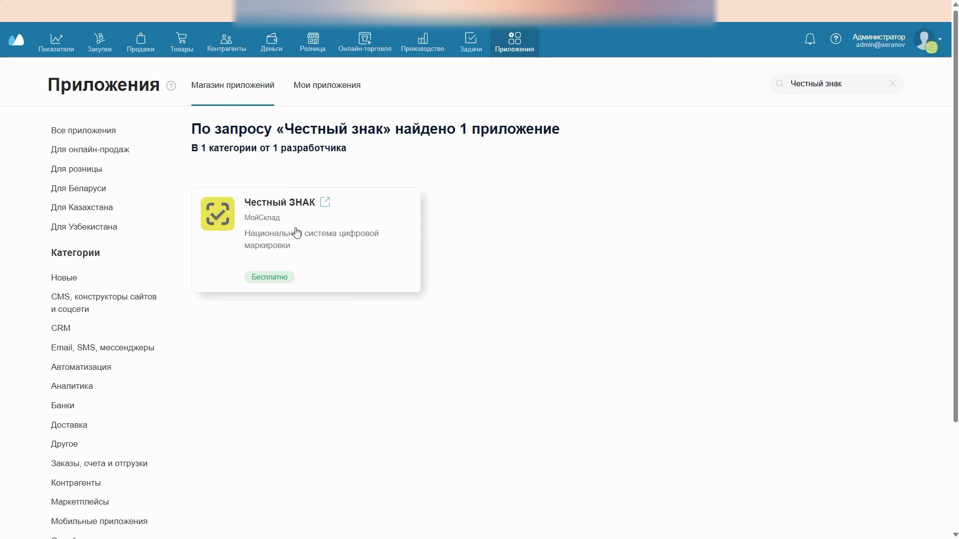
{"action": "left_click", "coordinate": [278, 233]}
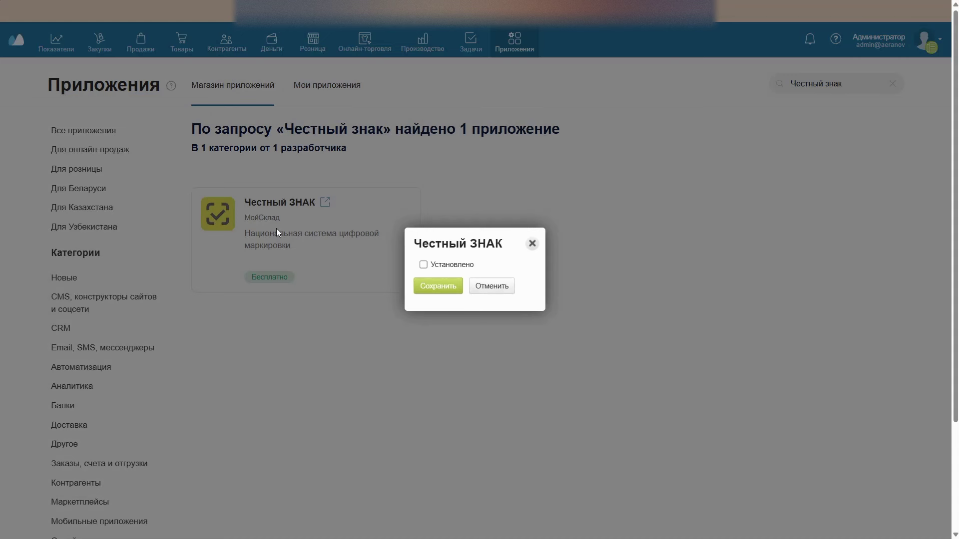
{"action": "left_click", "coordinate": [423, 264]}
{"action": "left_click", "coordinate": [445, 288]}
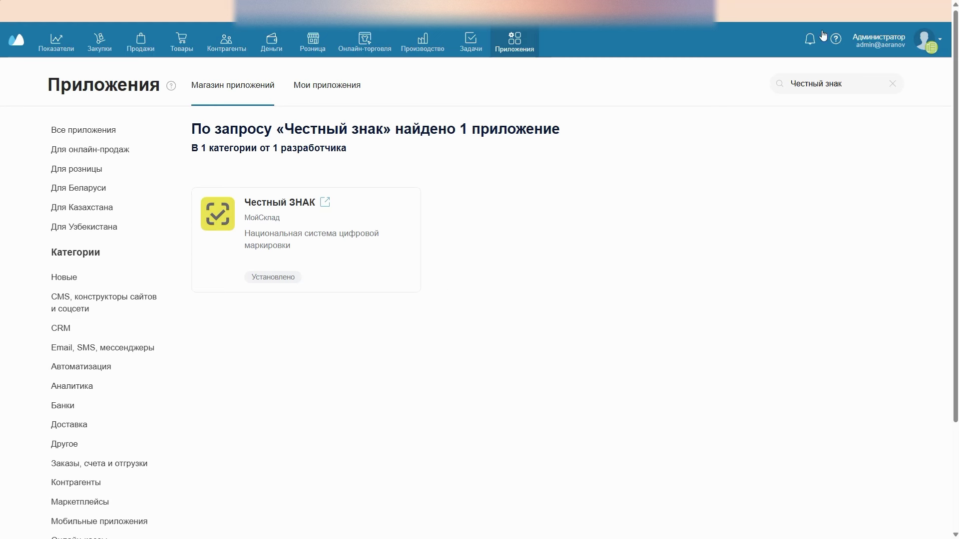
{"action": "left_click", "coordinate": [877, 41]}
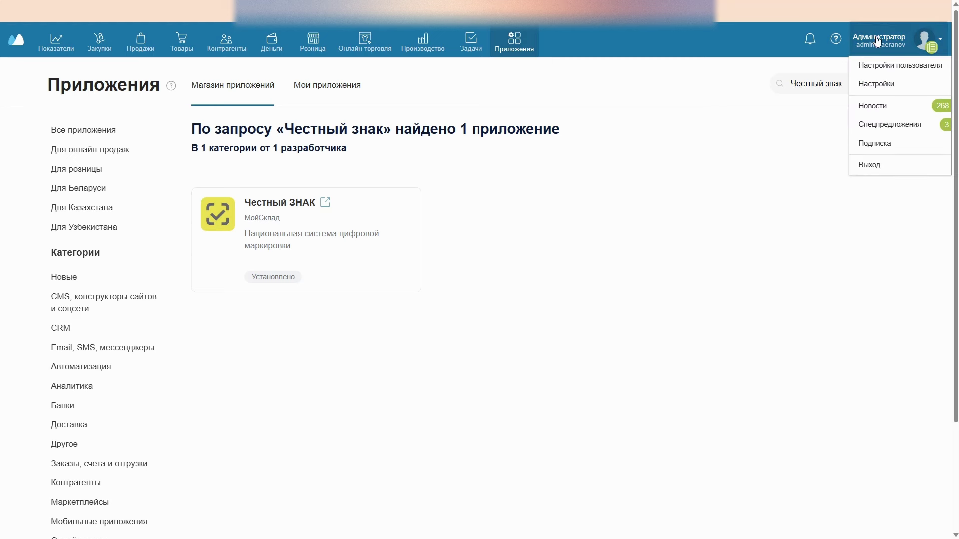
{"action": "left_click", "coordinate": [878, 86]}
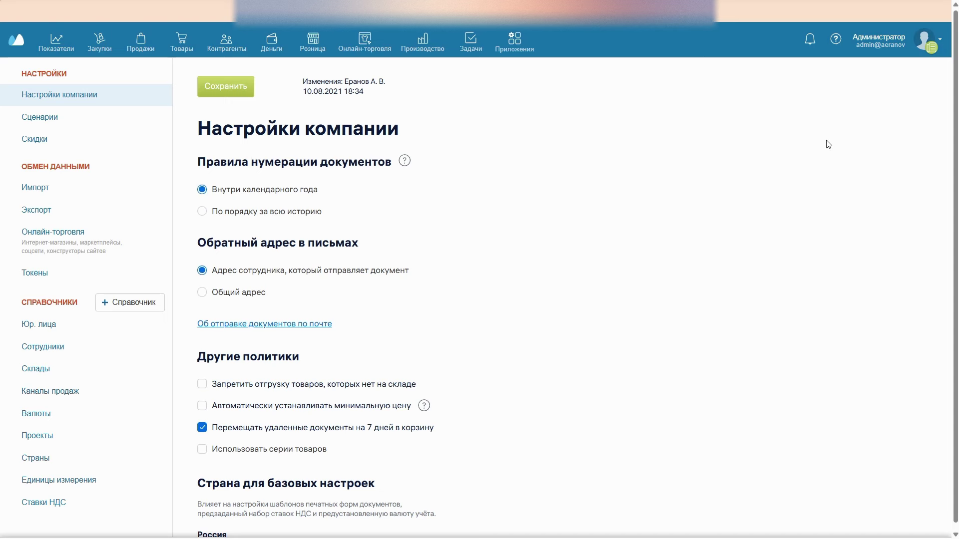
Open the ООО "ЛОГНЕКС" legal entity and auto-fill its details from the company's ИНН.
{"action": "left_click", "coordinate": [40, 330]}
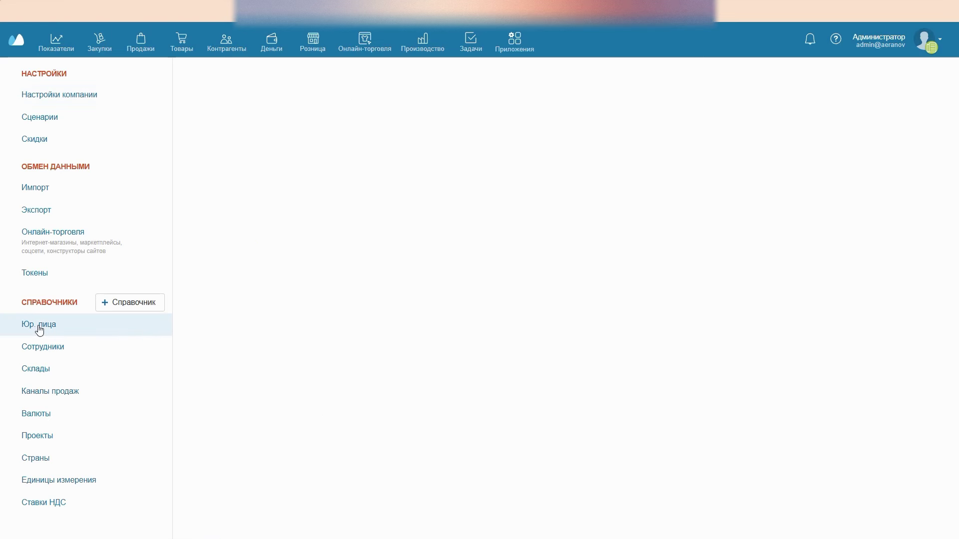
{"action": "left_click", "coordinate": [233, 139]}
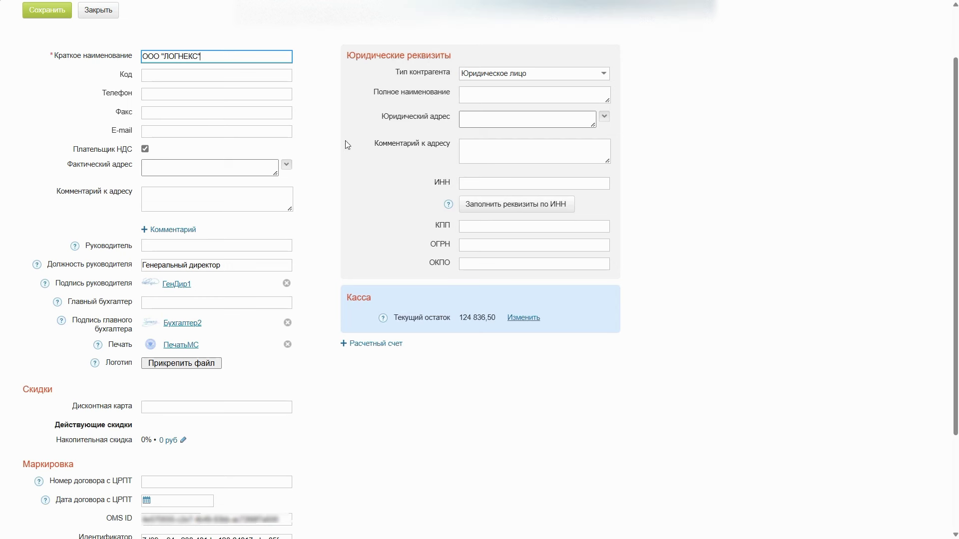
{"action": "left_click", "coordinate": [494, 185]}
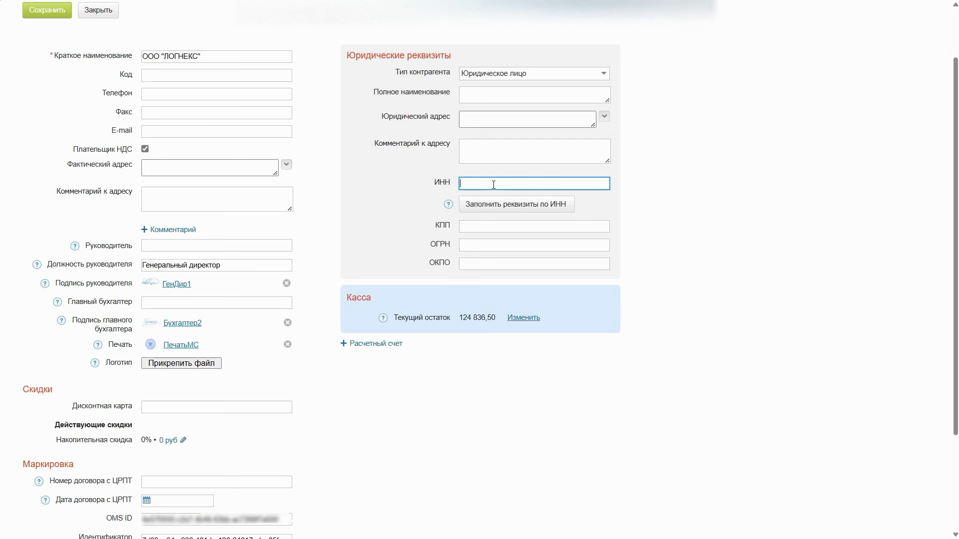
{"action": "key", "text": "ctrl+v"}
{"action": "left_click", "coordinate": [527, 207]}
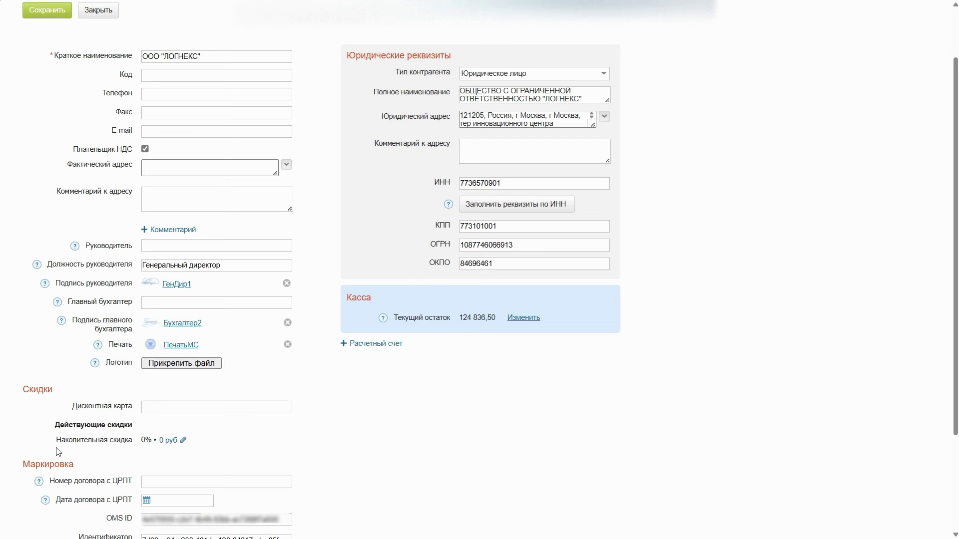
Set the legal entity's Тип маркированной продукции to Одежда.
{"action": "scroll", "coordinate": [58, 452], "scroll_direction": "down", "scroll_amount": 3}
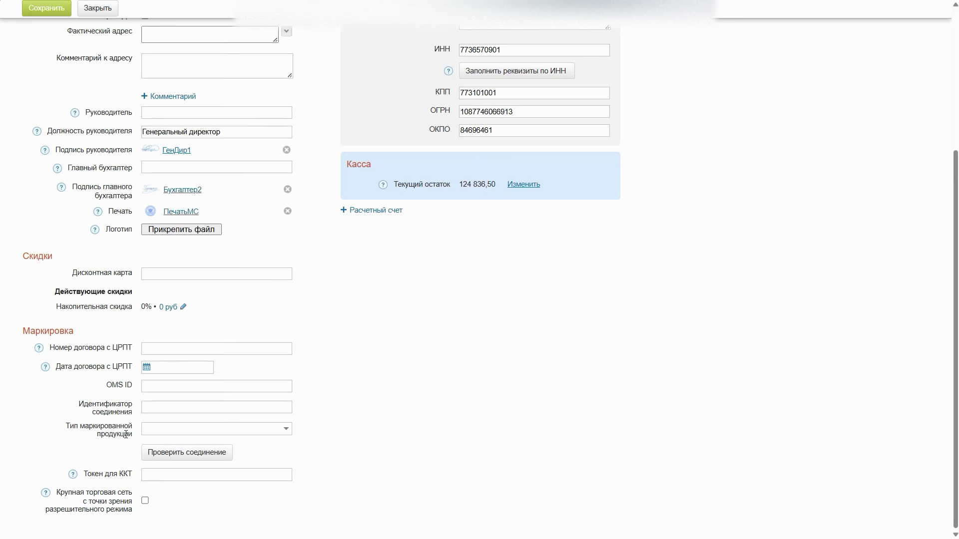
{"action": "left_click", "coordinate": [267, 428]}
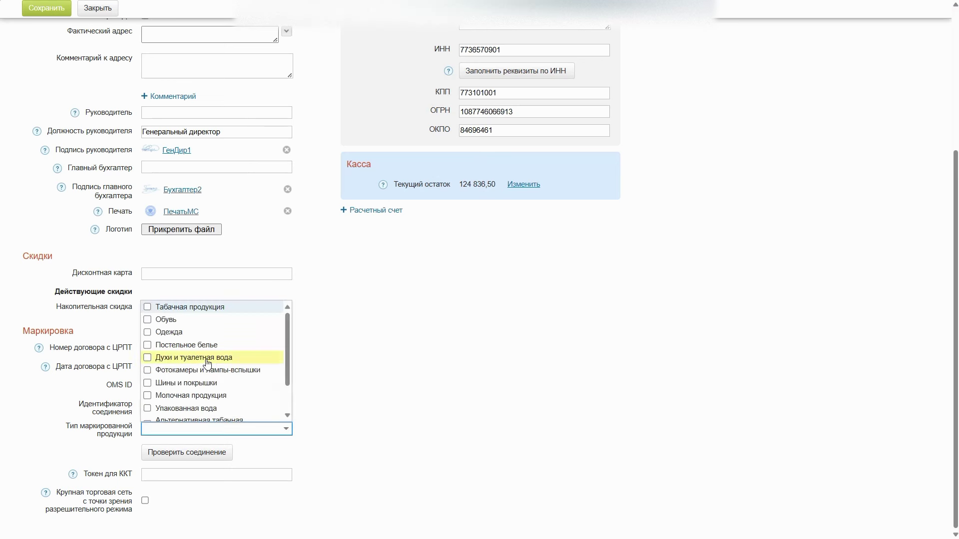
{"action": "left_click", "coordinate": [168, 334]}
{"action": "left_click", "coordinate": [81, 390]}
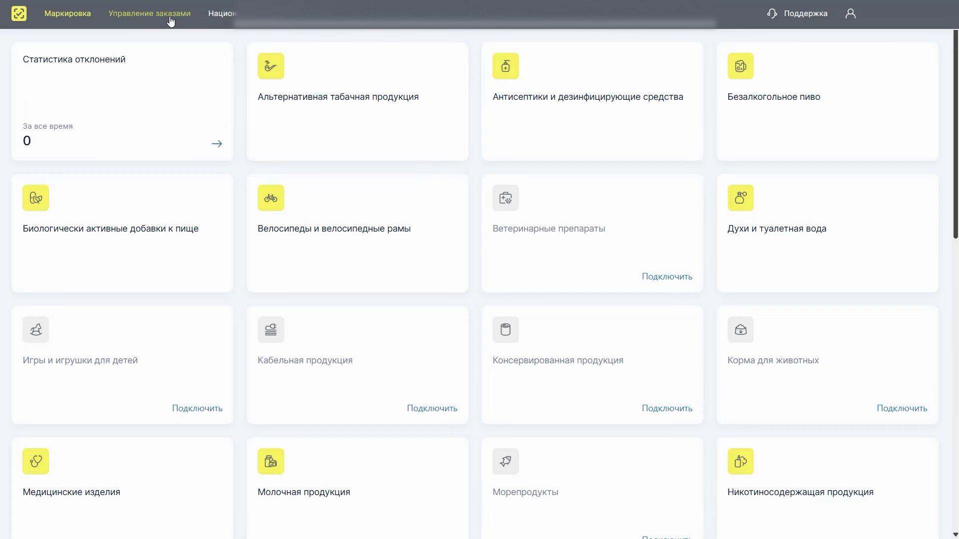
Copy the OMS ID from Управление заказами > Устройства into the legal entity's OMS ID field.
{"action": "left_click", "coordinate": [170, 20]}
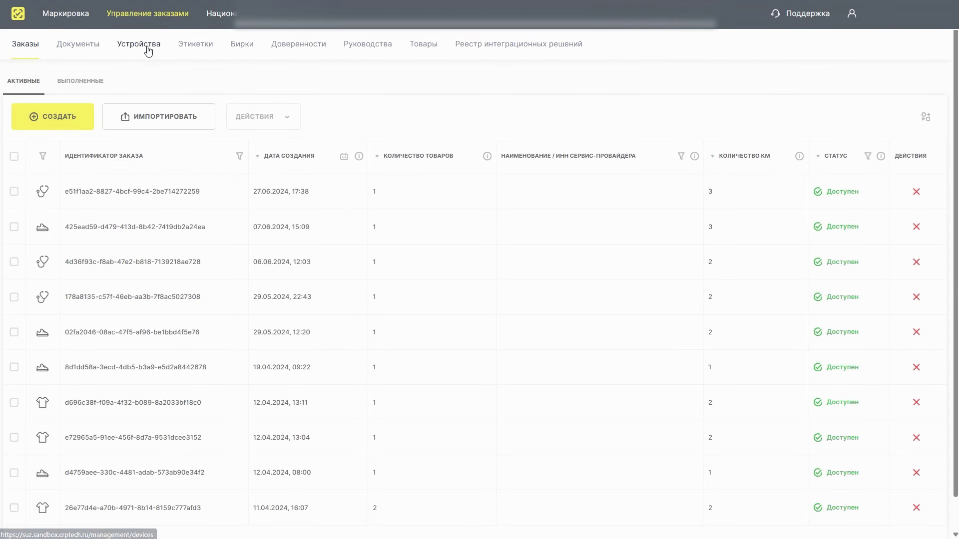
{"action": "left_click", "coordinate": [148, 50]}
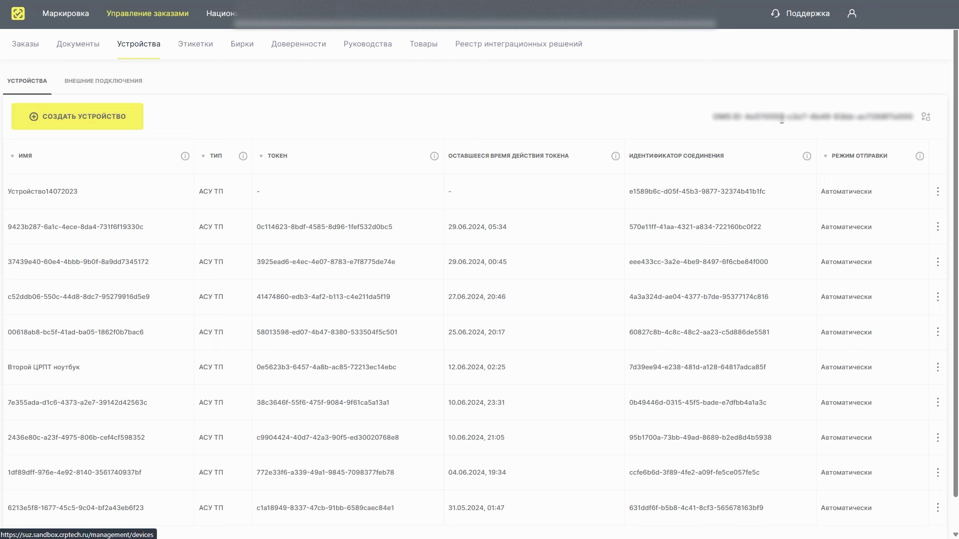
{"action": "triple_click", "coordinate": [764, 117]}
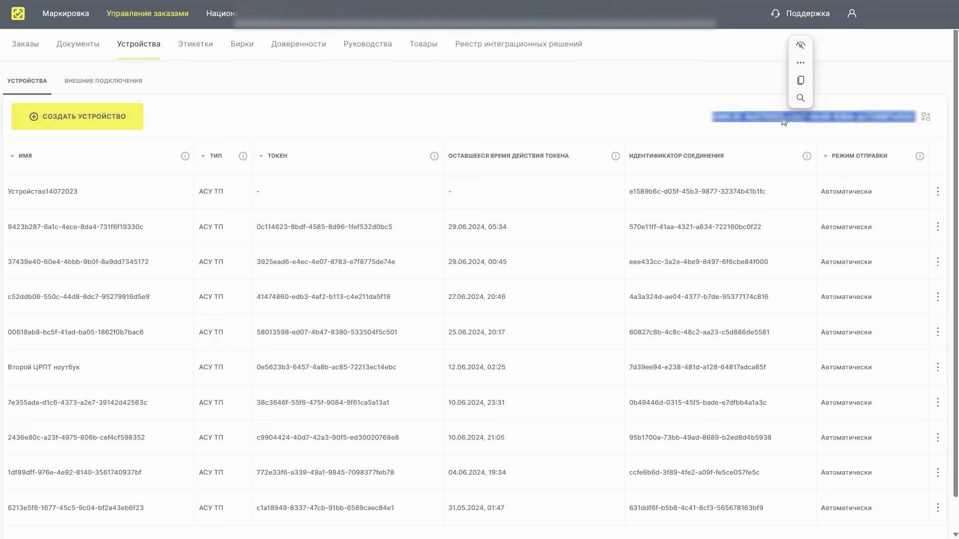
{"action": "left_click_drag", "start_coordinate": [715, 116], "coordinate": [911, 117]}
{"action": "key", "text": "alt+Tab"}
{"action": "key", "text": "ctrl+v"}
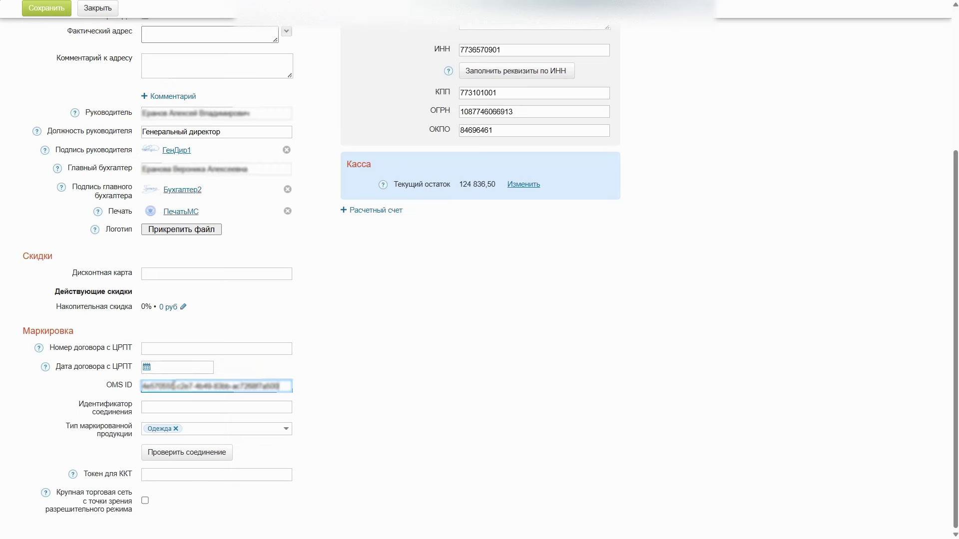
Run Проверить соединение using the first available certificate and confirm the success message.
{"action": "left_click", "coordinate": [201, 457]}
{"action": "left_click", "coordinate": [200, 458]}
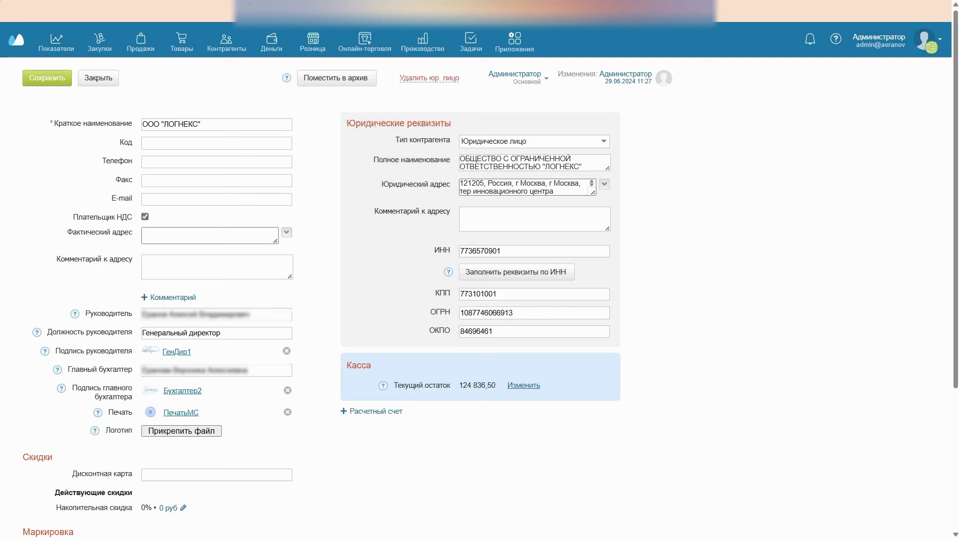
{"action": "scroll", "coordinate": [321, 405], "scroll_direction": "down", "scroll_amount": 2}
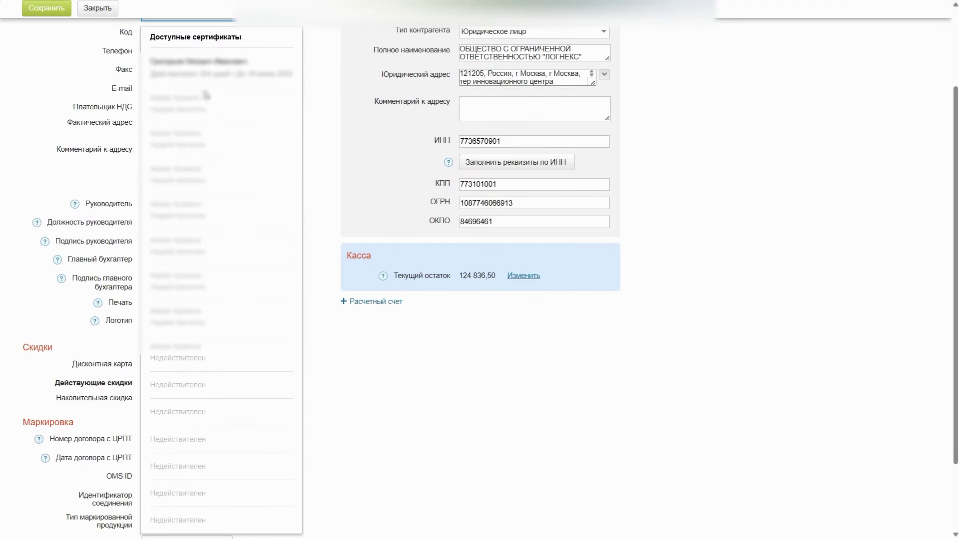
{"action": "left_click", "coordinate": [206, 71]}
{"action": "scroll", "coordinate": [360, 392], "scroll_direction": "down", "scroll_amount": 2}
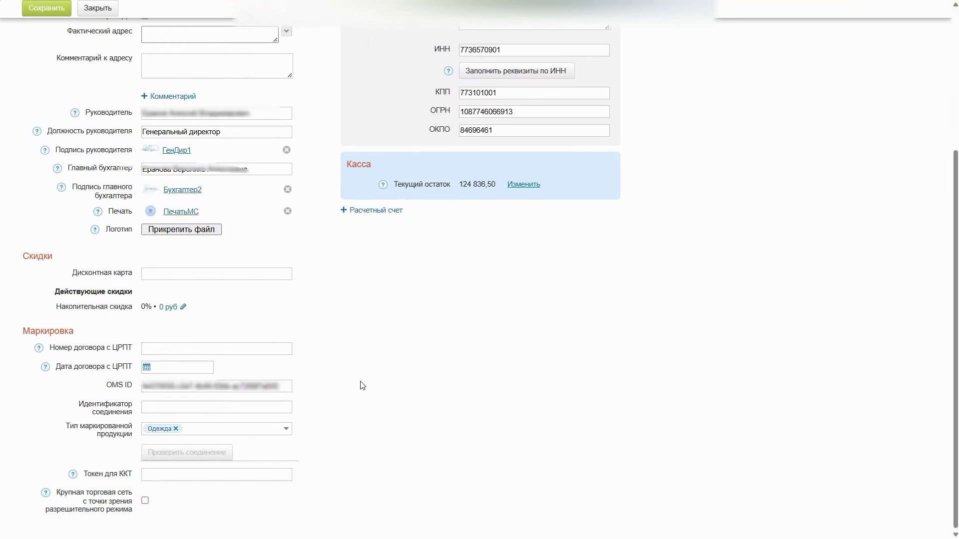
{"action": "scroll", "coordinate": [362, 385], "scroll_direction": "down", "scroll_amount": 4}
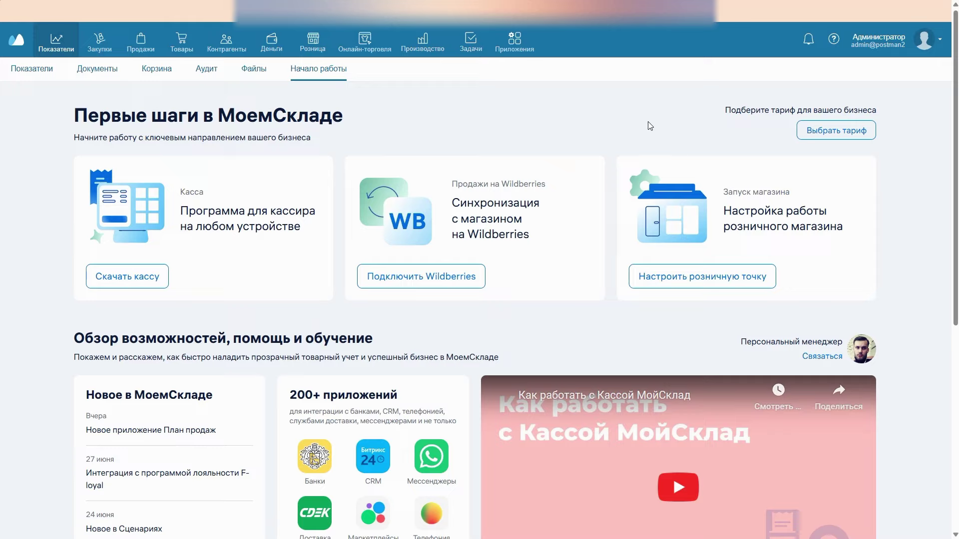
In Онлайн-торговля, begin adding an Ozon store via the Ozon Seller API keys page, then return to Показатели.
{"action": "left_click", "coordinate": [361, 43]}
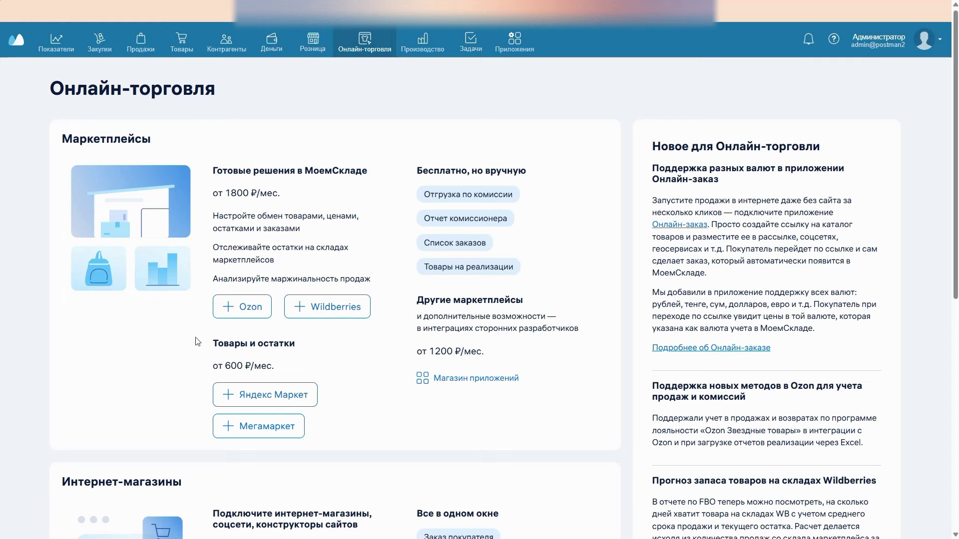
{"action": "left_click", "coordinate": [249, 307]}
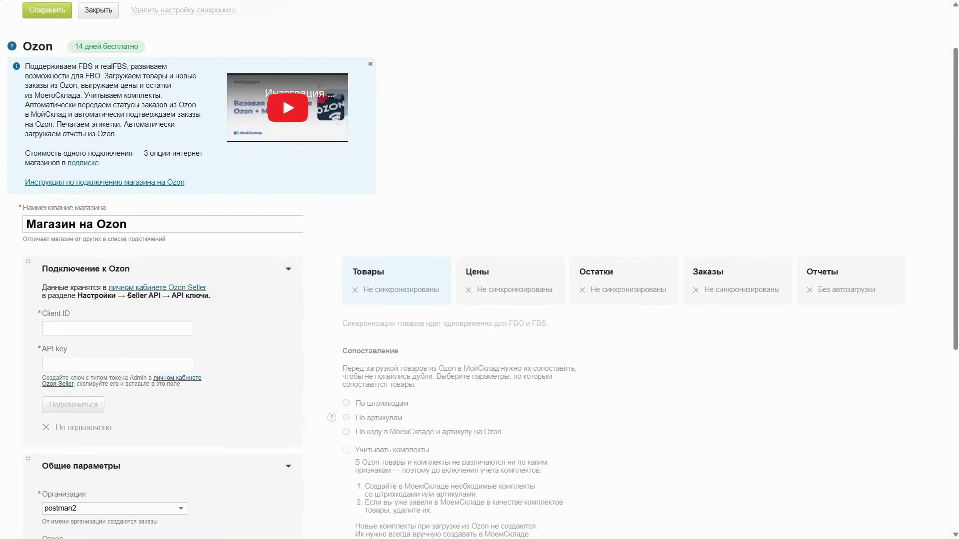
{"action": "left_click", "coordinate": [159, 291]}
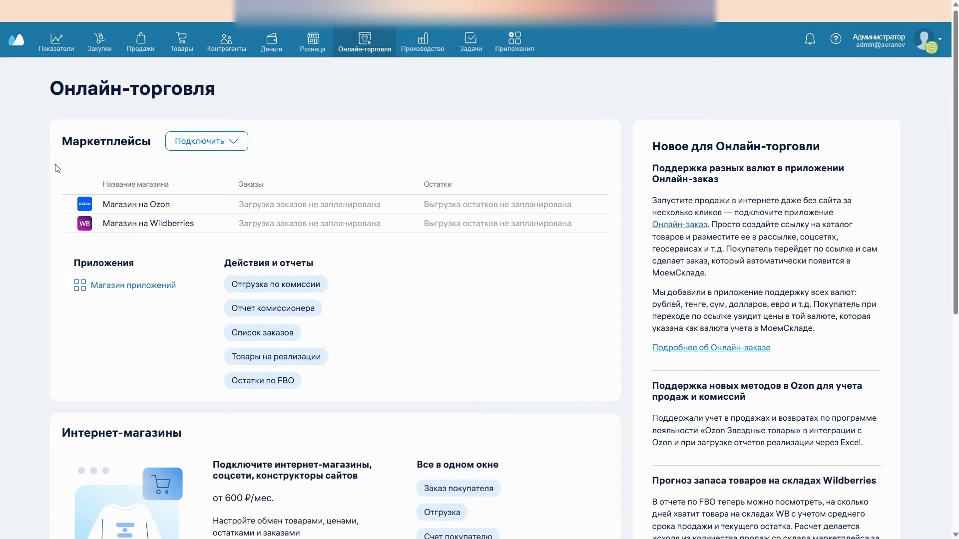
{"action": "left_click", "coordinate": [56, 42]}
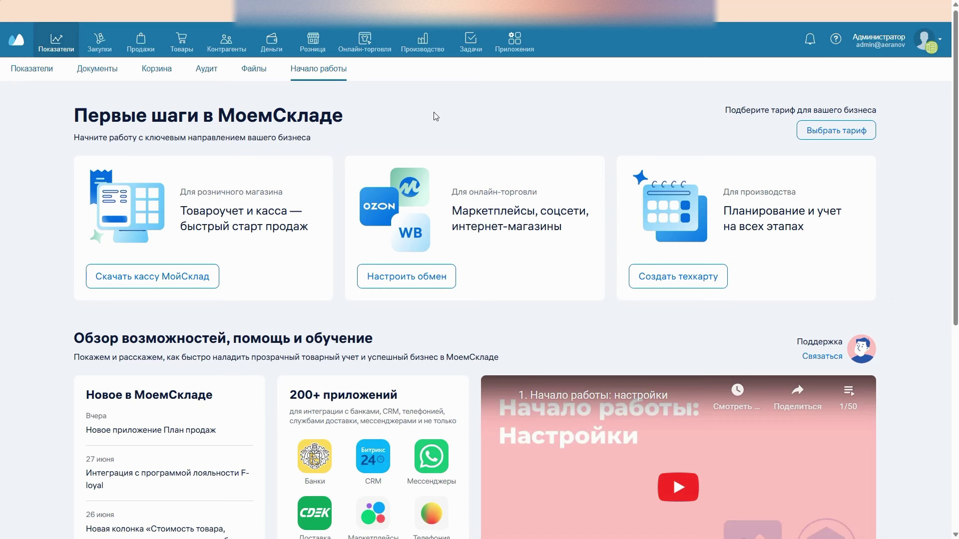
Open Рубашка детская CU-1743 from Товары и услуги and scroll to Особенности учета > Маркировка.
{"action": "left_click", "coordinate": [181, 44]}
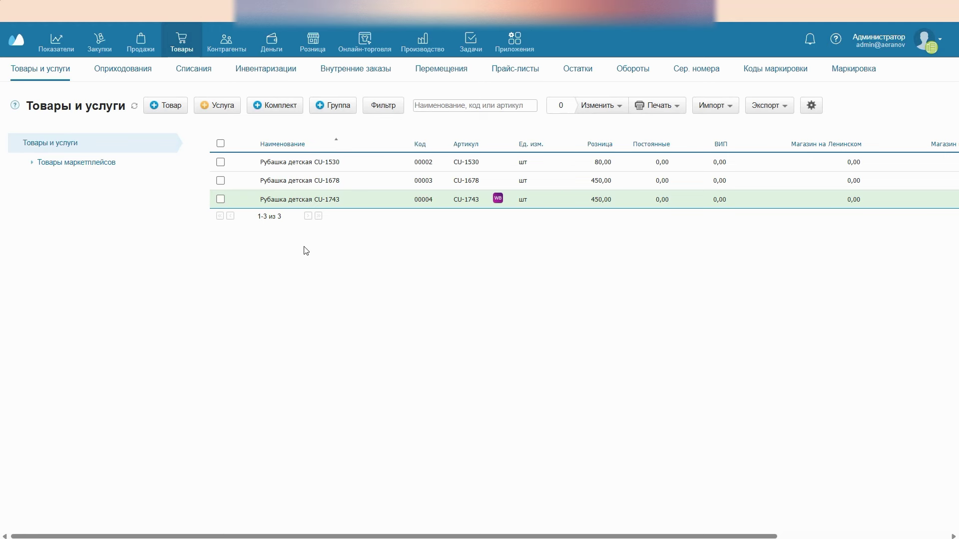
{"action": "left_click", "coordinate": [297, 203]}
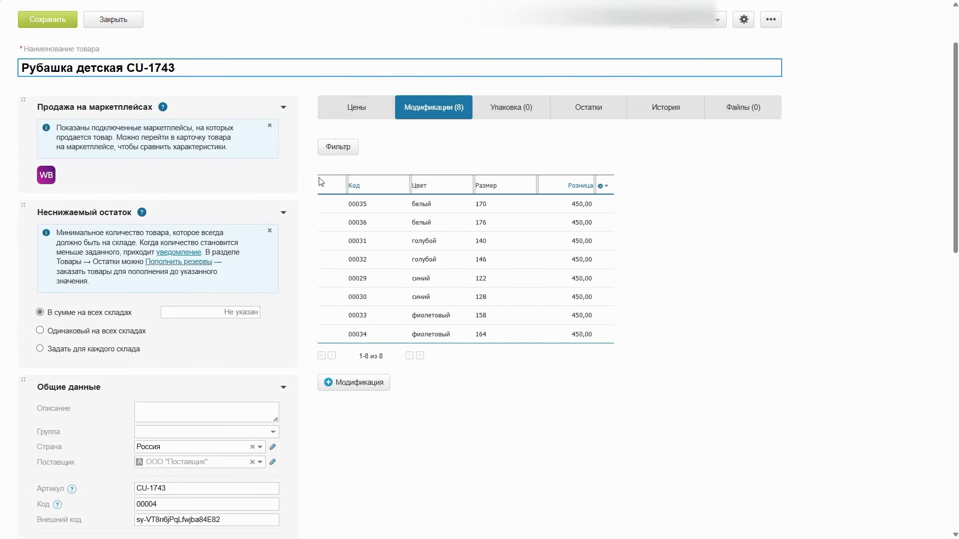
{"action": "scroll", "coordinate": [310, 200], "scroll_direction": "down", "scroll_amount": 7}
{"action": "scroll", "coordinate": [310, 202], "scroll_direction": "down", "scroll_amount": 5}
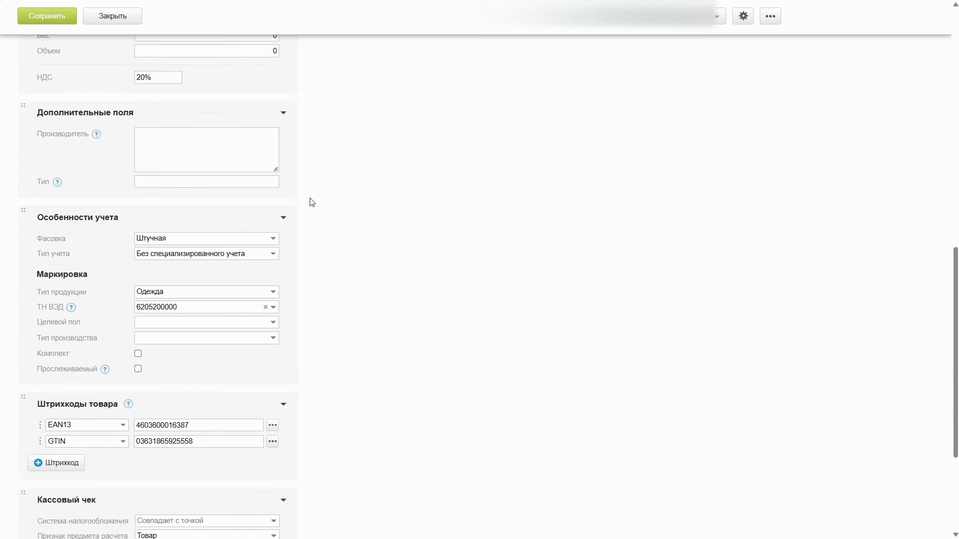
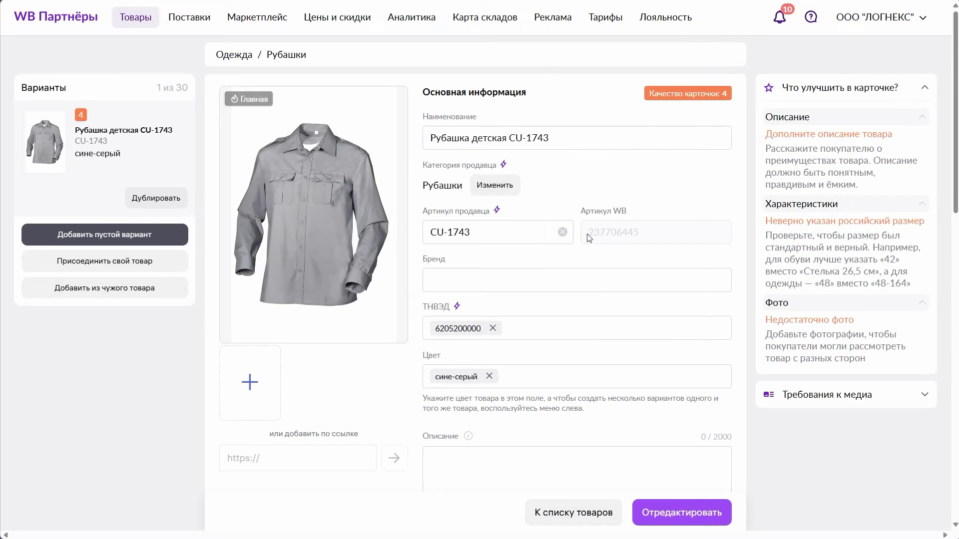
Scroll through the Рубашка детская CU-1743 product card's main information.
{"action": "scroll", "coordinate": [588, 235], "scroll_direction": "down", "scroll_amount": 2}
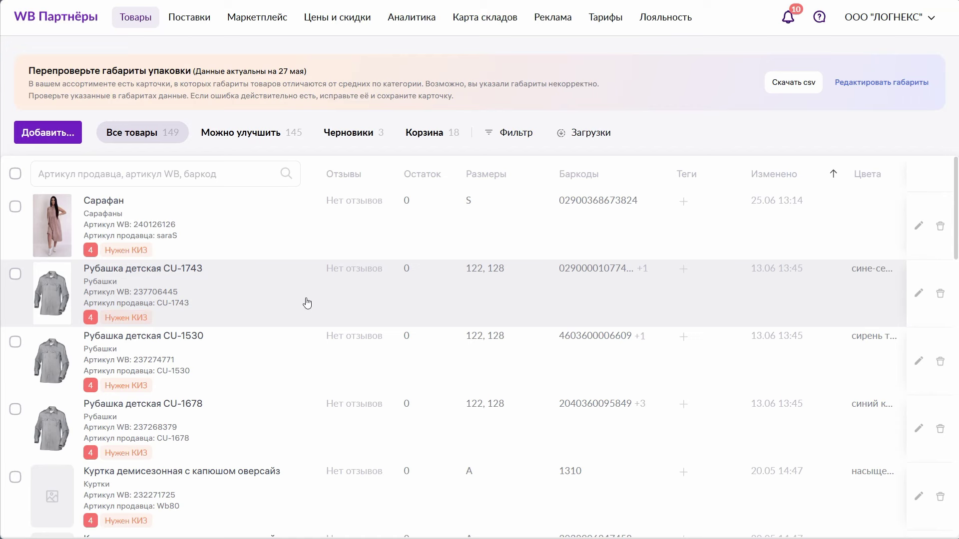
{"action": "mouse_move", "coordinate": [278, 21]}
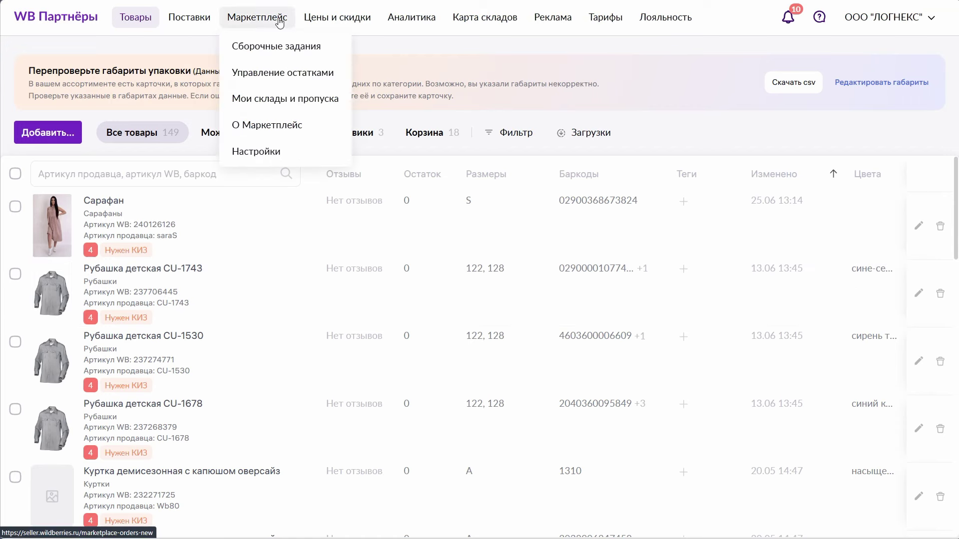
{"action": "left_click", "coordinate": [276, 46]}
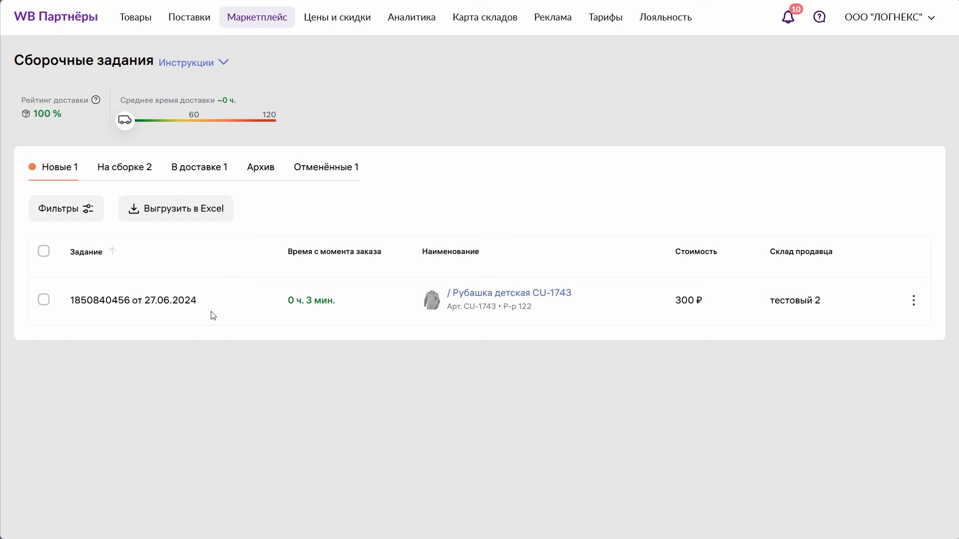
{"action": "left_click", "coordinate": [912, 306]}
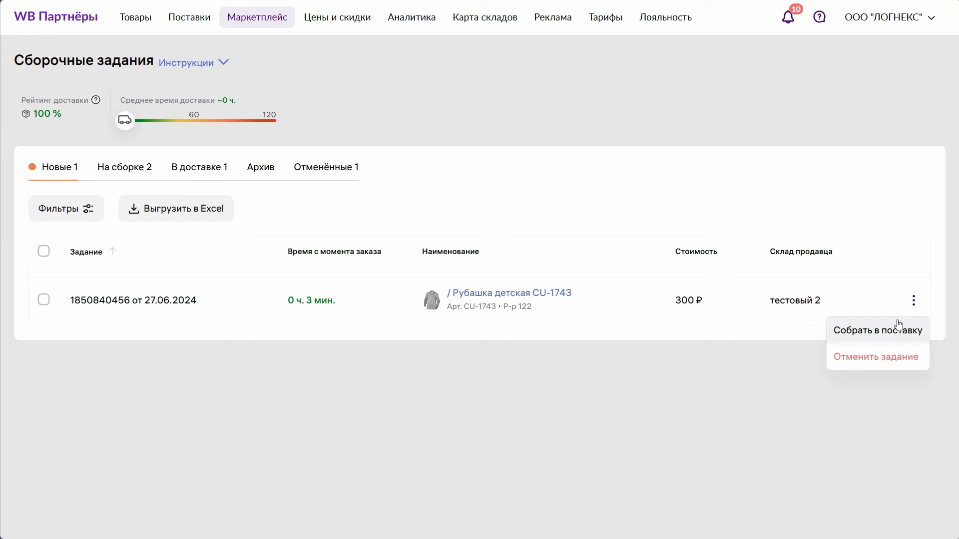
Create a new supply for the order named Поставка одежда.
{"action": "left_click", "coordinate": [882, 330]}
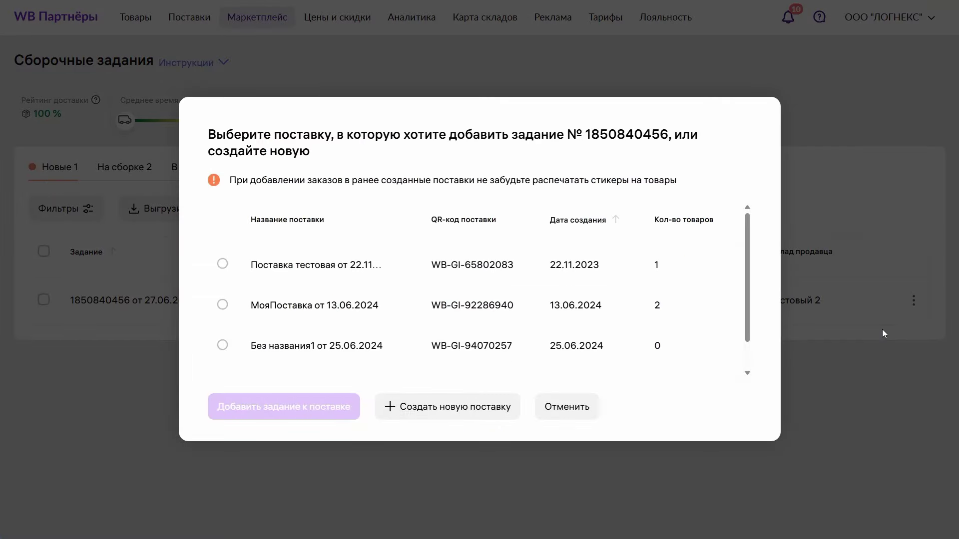
{"action": "left_click", "coordinate": [432, 409]}
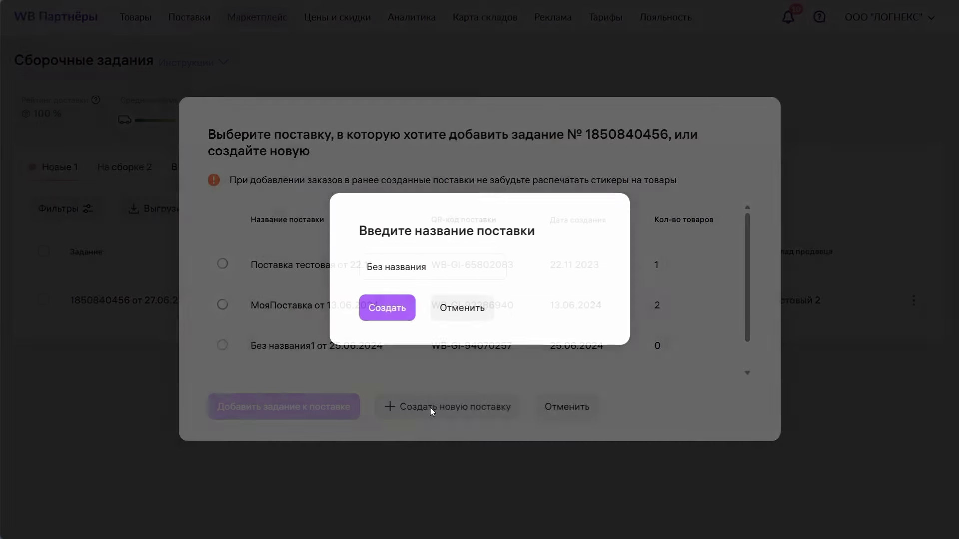
{"action": "left_click", "coordinate": [380, 269]}
{"action": "key", "text": "ctrl+a"}
{"action": "type", "text": "Поставка одежда"}
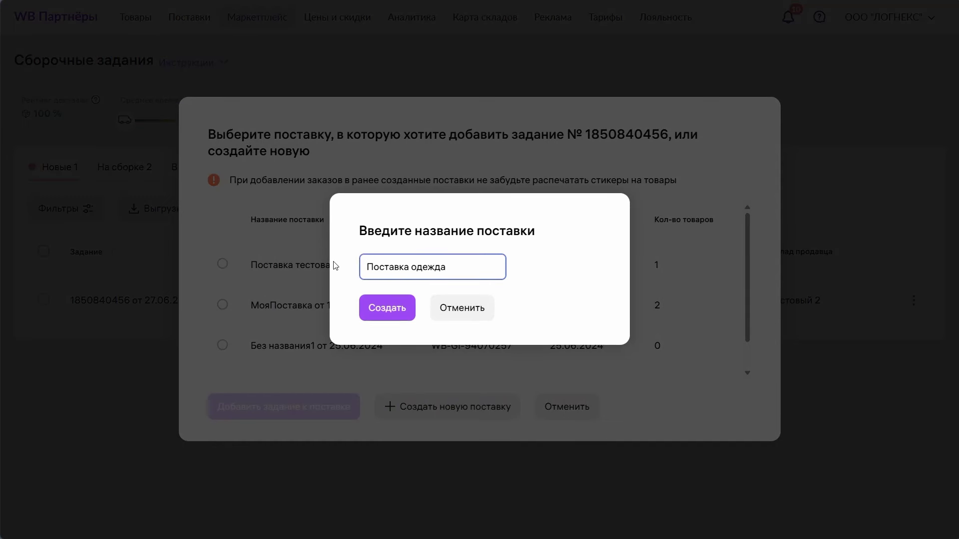
{"action": "left_click", "coordinate": [376, 311]}
{"action": "left_click", "coordinate": [44, 303]}
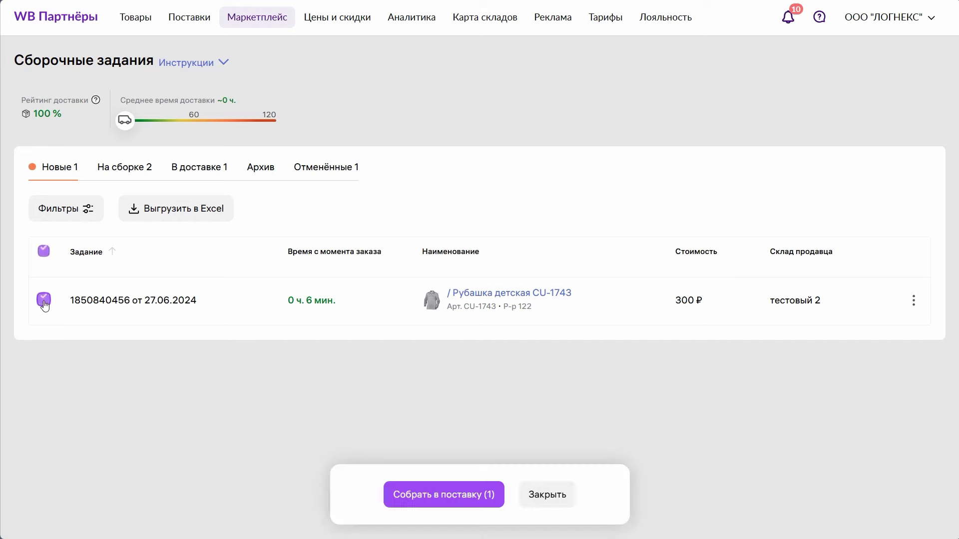
{"action": "left_click", "coordinate": [444, 495]}
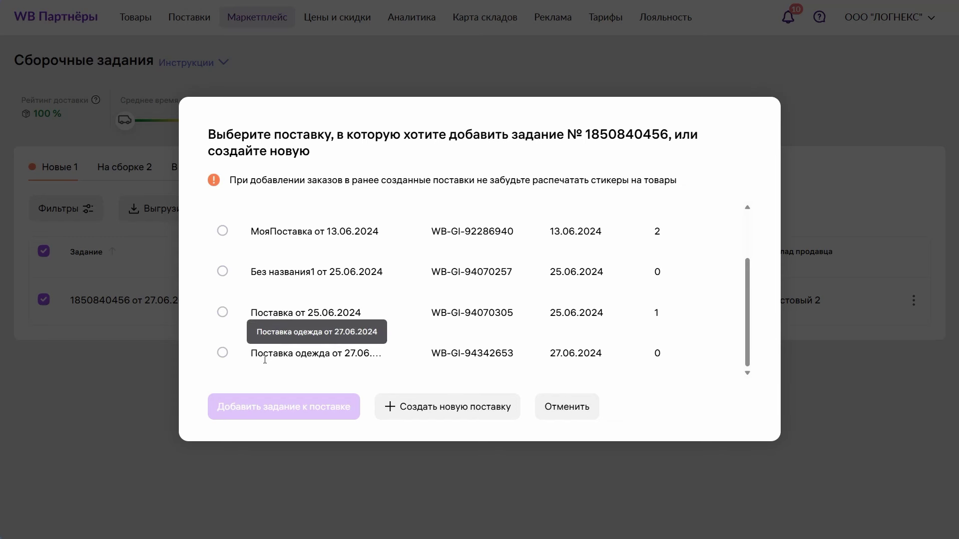
{"action": "left_click", "coordinate": [222, 353]}
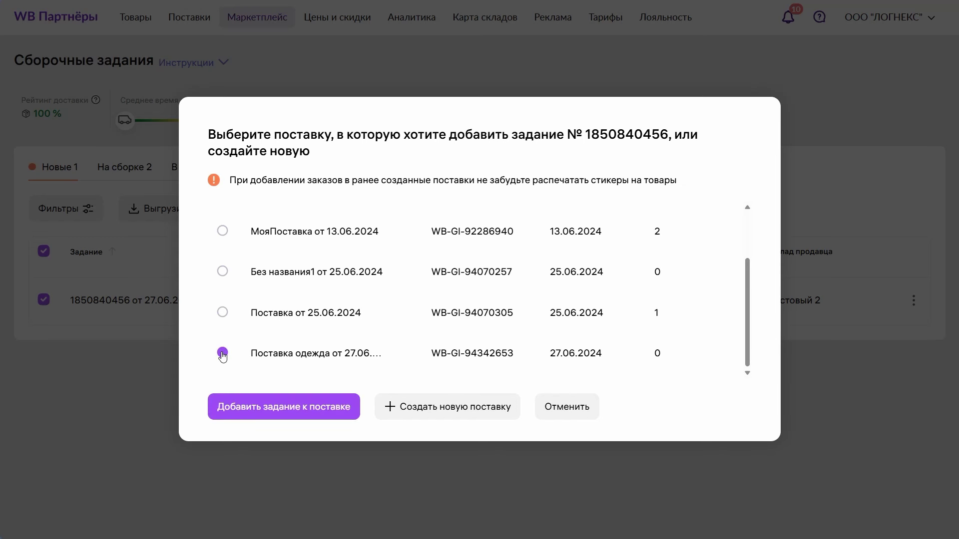
{"action": "left_click", "coordinate": [334, 410]}
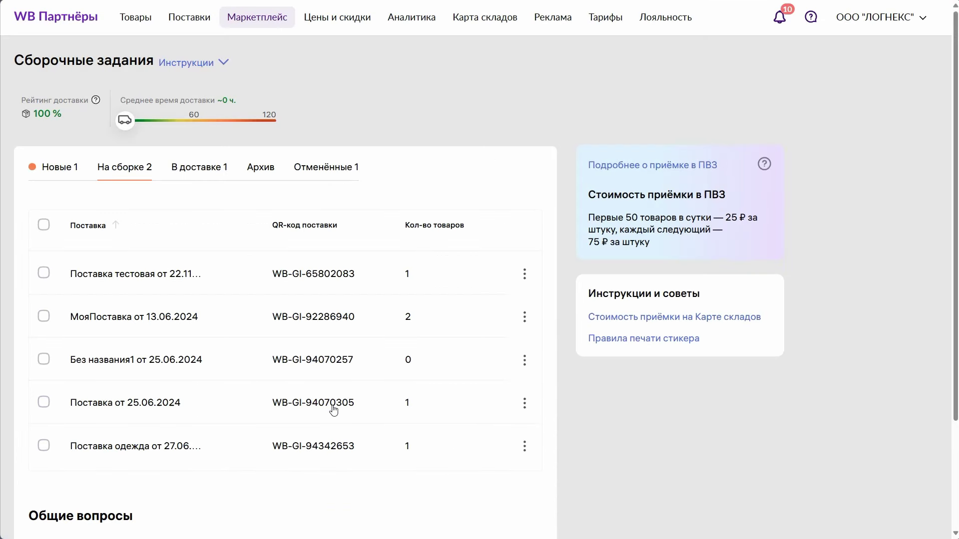
{"action": "left_click", "coordinate": [173, 453]}
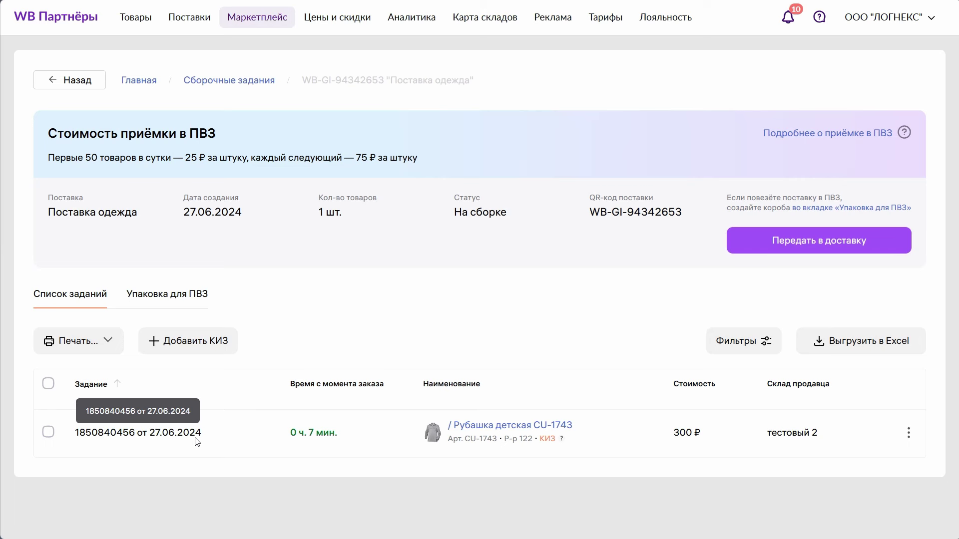
{"action": "left_click", "coordinate": [196, 343]}
{"action": "left_click", "coordinate": [531, 224]}
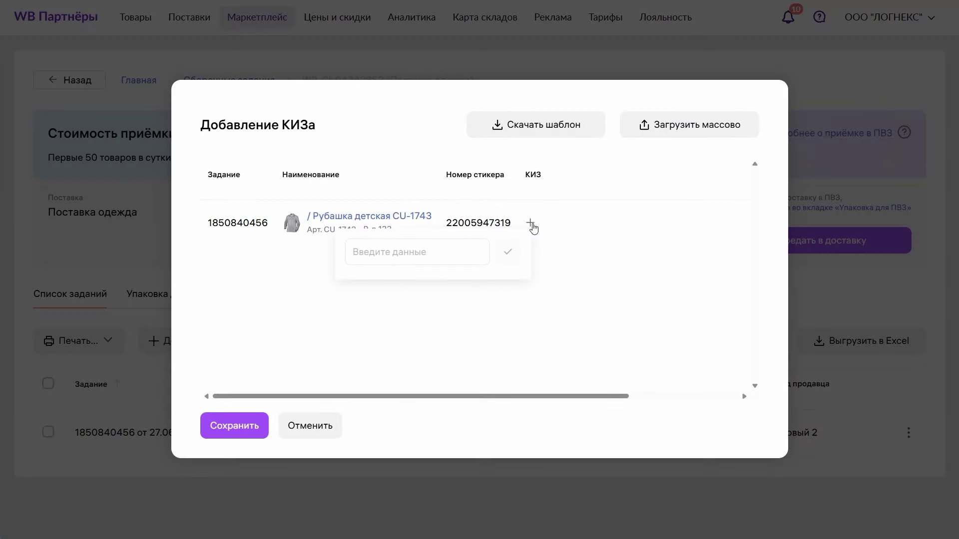
{"action": "left_click", "coordinate": [446, 256]}
{"action": "key", "text": "ctrl+v"}
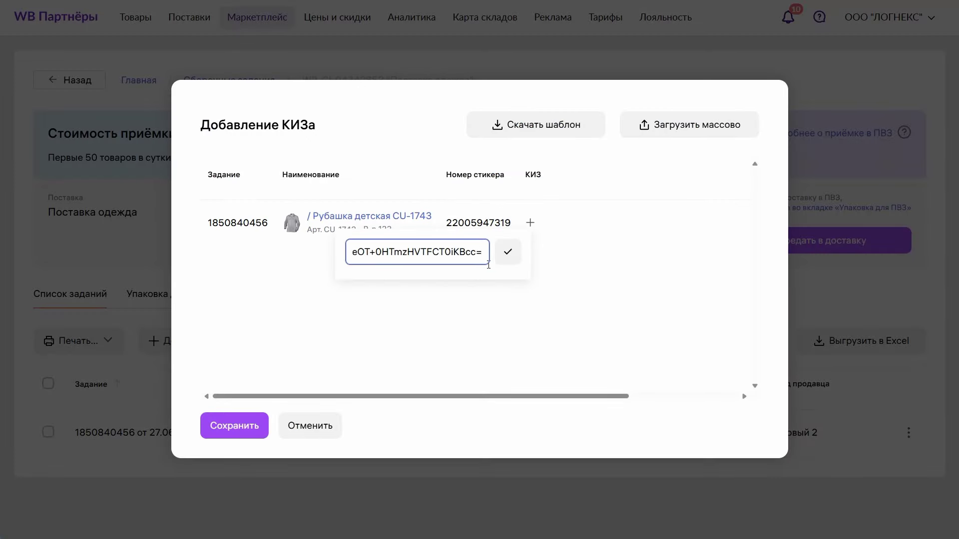
{"action": "left_click", "coordinate": [510, 255]}
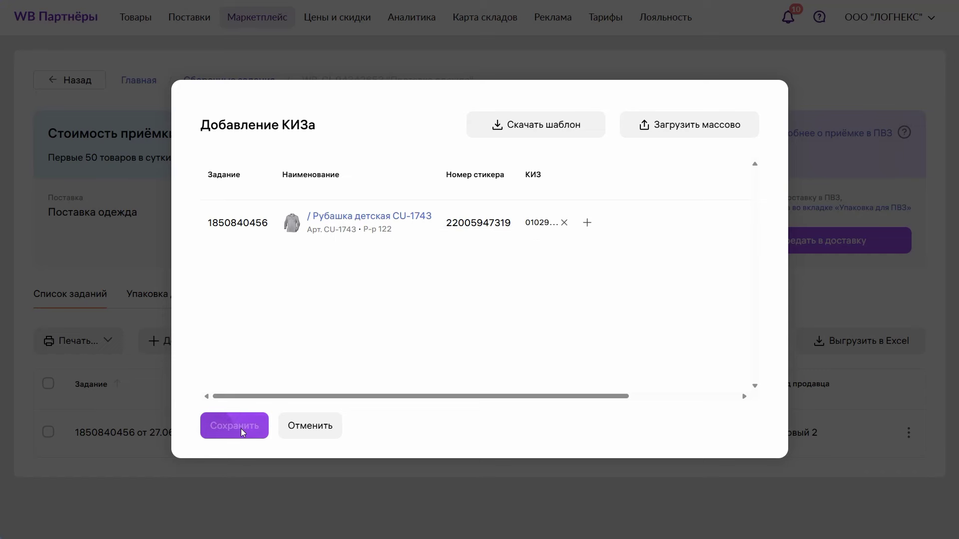
{"action": "left_click", "coordinate": [235, 425]}
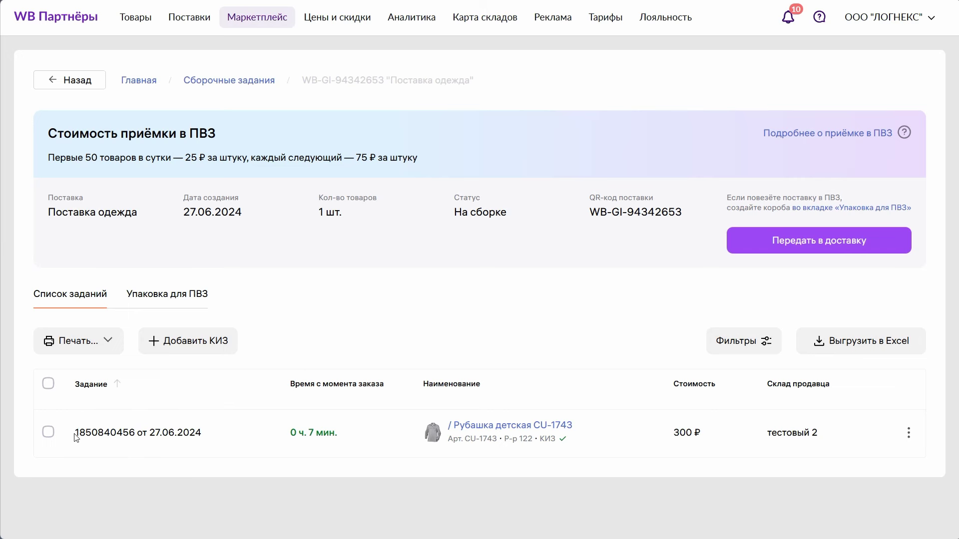
{"action": "left_click_drag", "start_coordinate": [75, 435], "coordinate": [133, 436]}
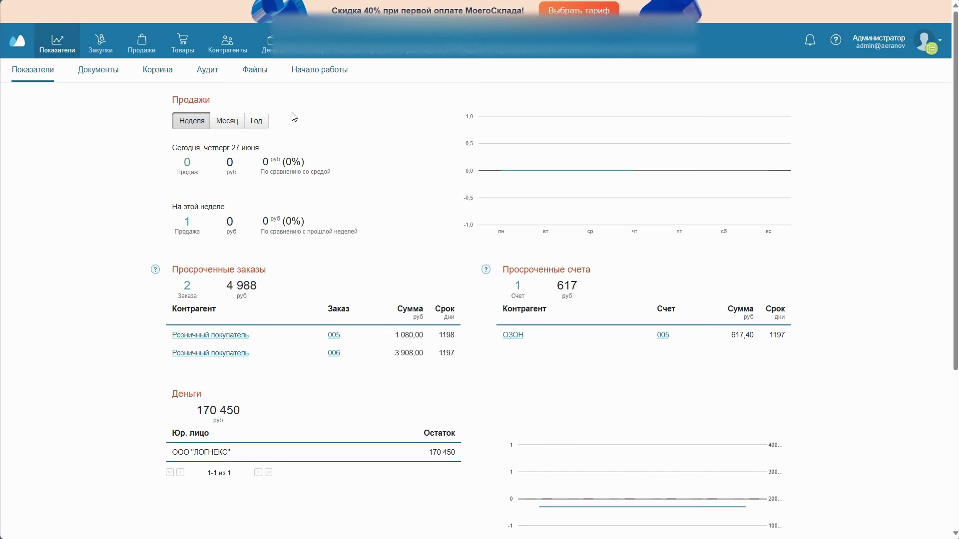
Start a new customer order for Wildberries under commission contract №034562 from 24.06.2024.
{"action": "mouse_move", "coordinate": [142, 44]}
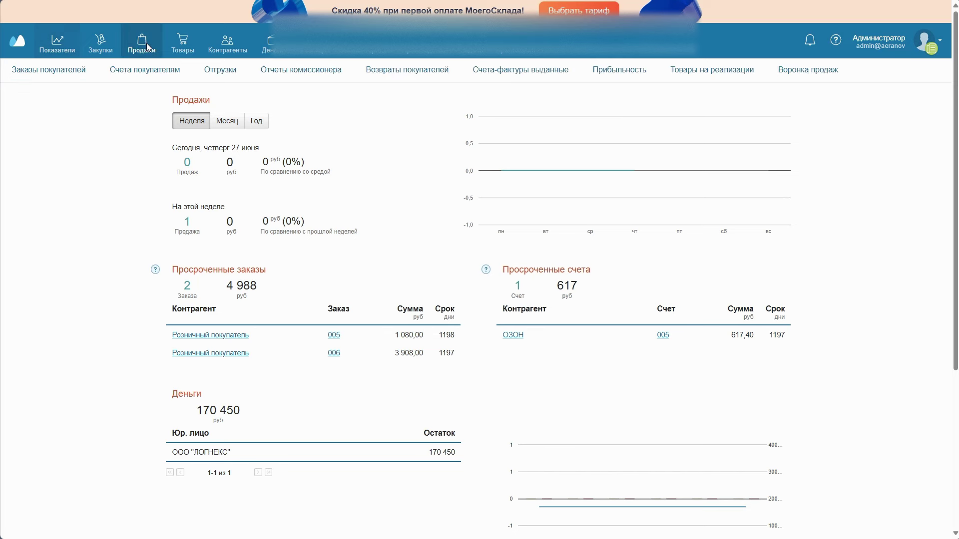
{"action": "left_click", "coordinate": [64, 74]}
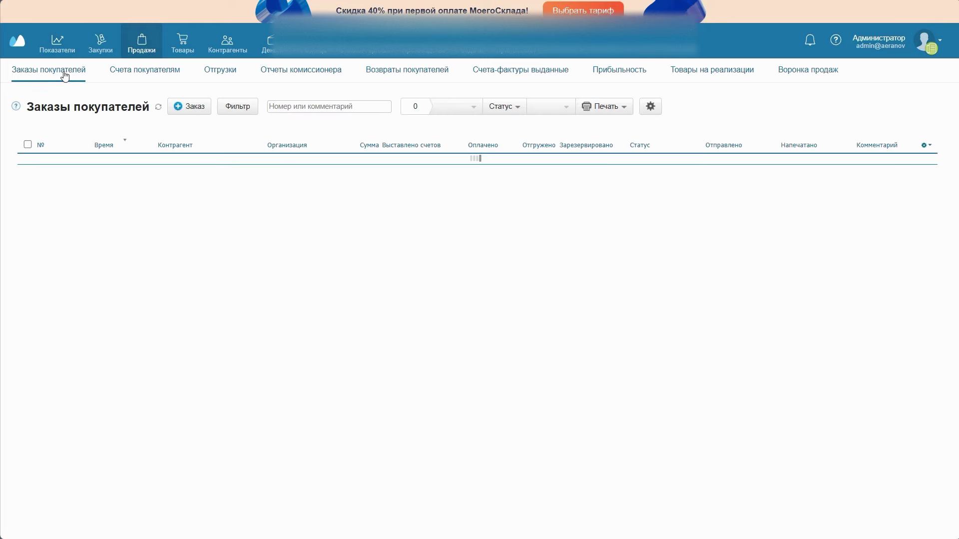
{"action": "left_click", "coordinate": [190, 106]}
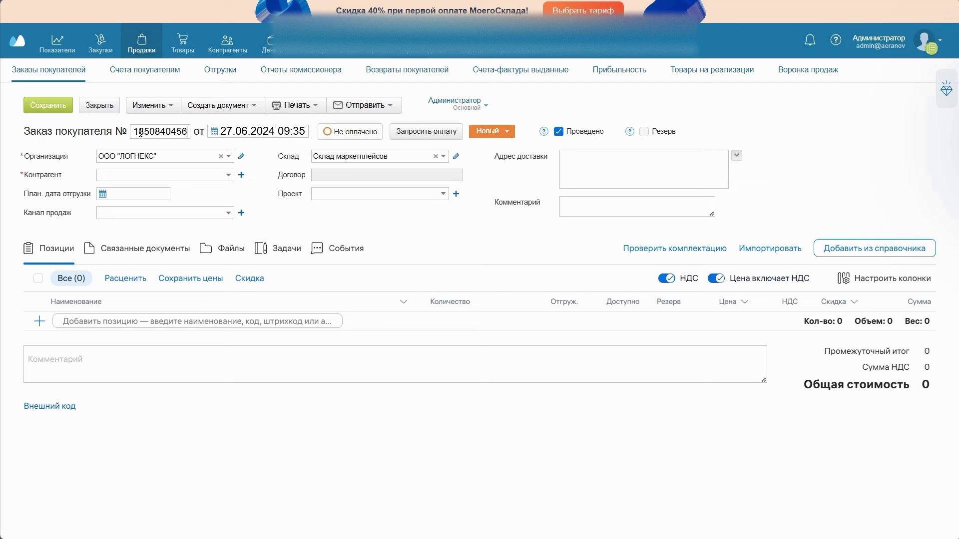
{"action": "left_click", "coordinate": [229, 175]}
{"action": "left_click", "coordinate": [156, 189]}
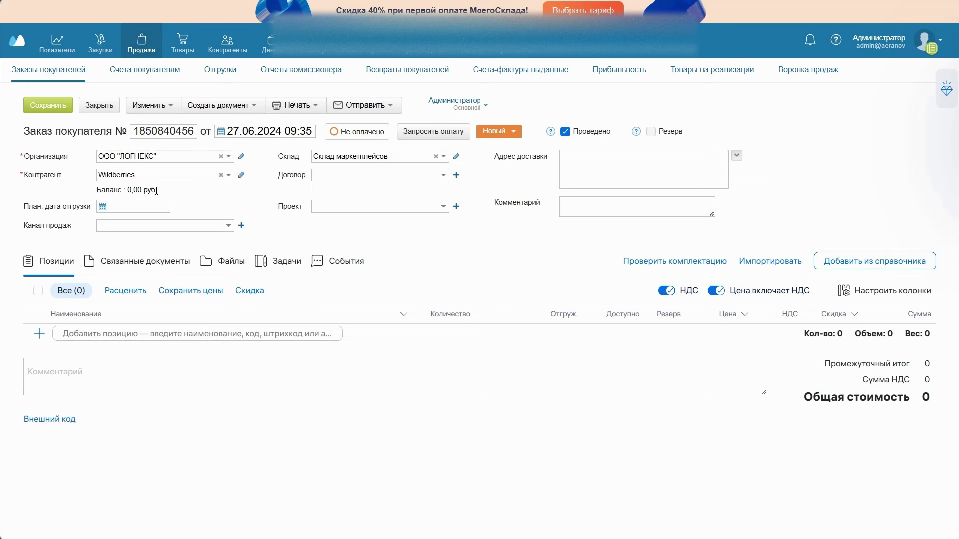
{"action": "left_click", "coordinate": [443, 175]}
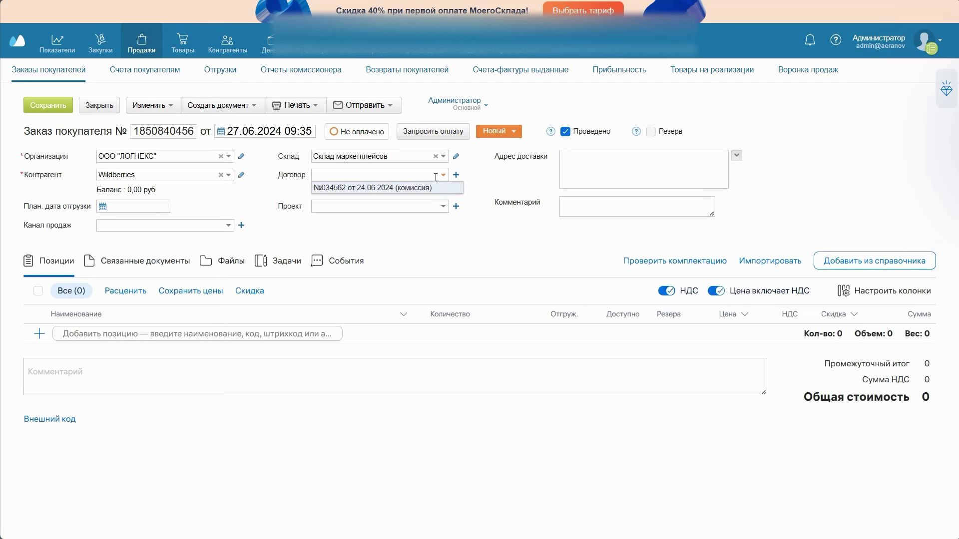
{"action": "left_click", "coordinate": [385, 187]}
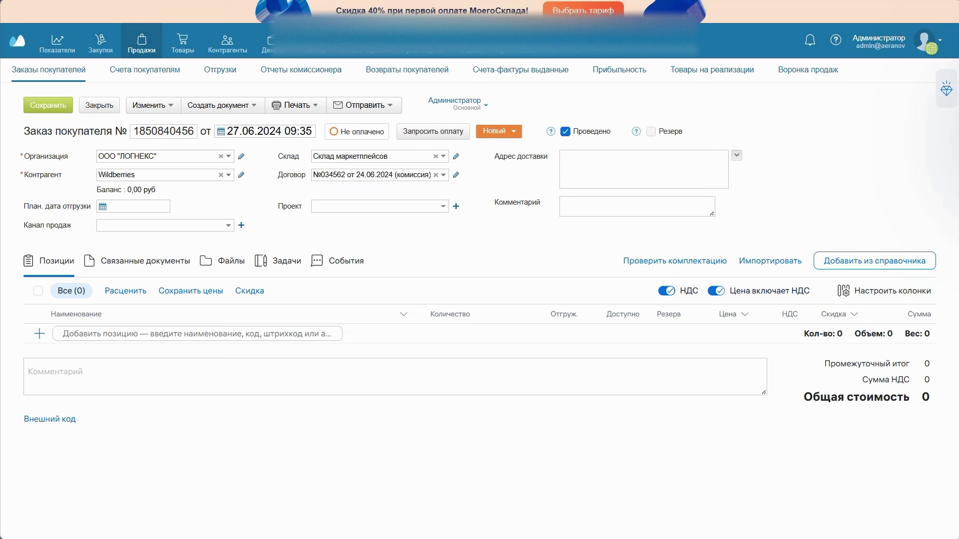
{"action": "left_click", "coordinate": [245, 334]}
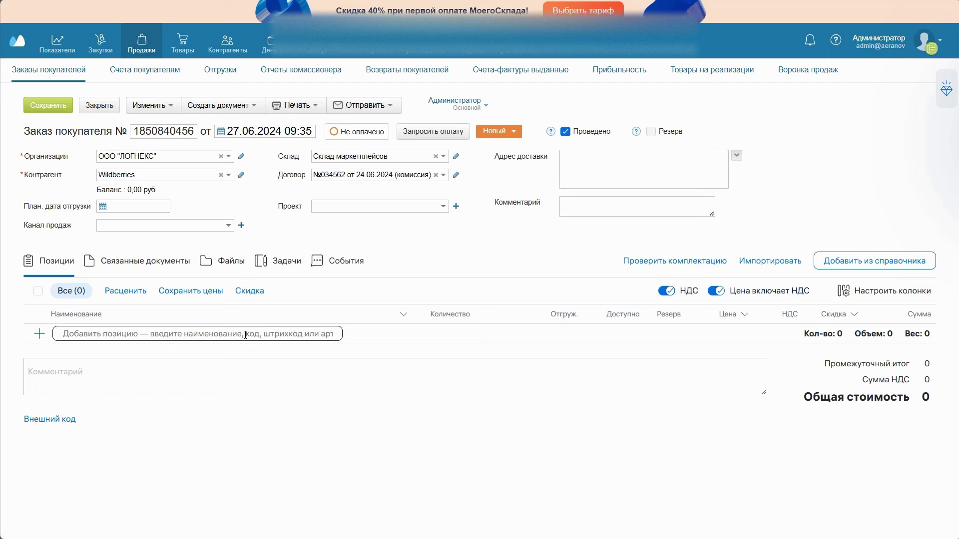
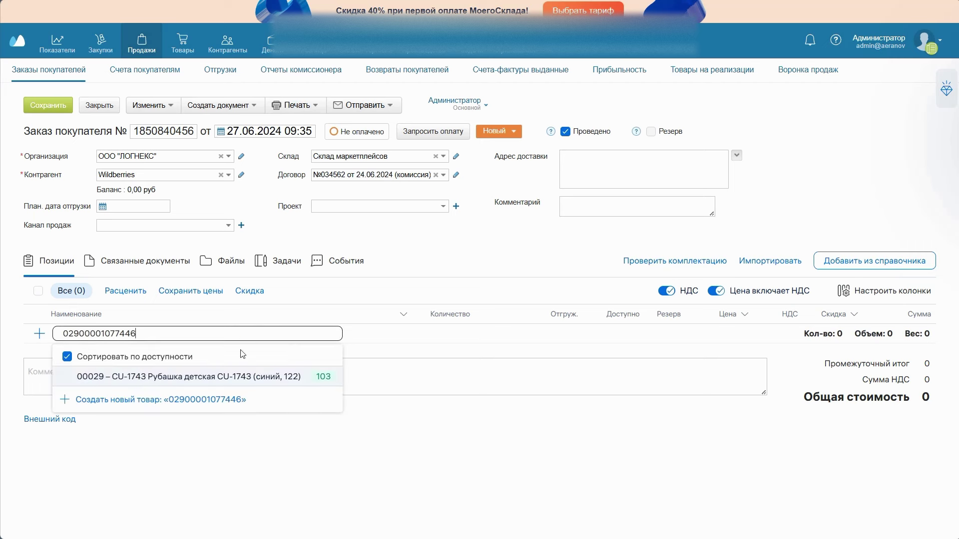
{"action": "left_click", "coordinate": [238, 377]}
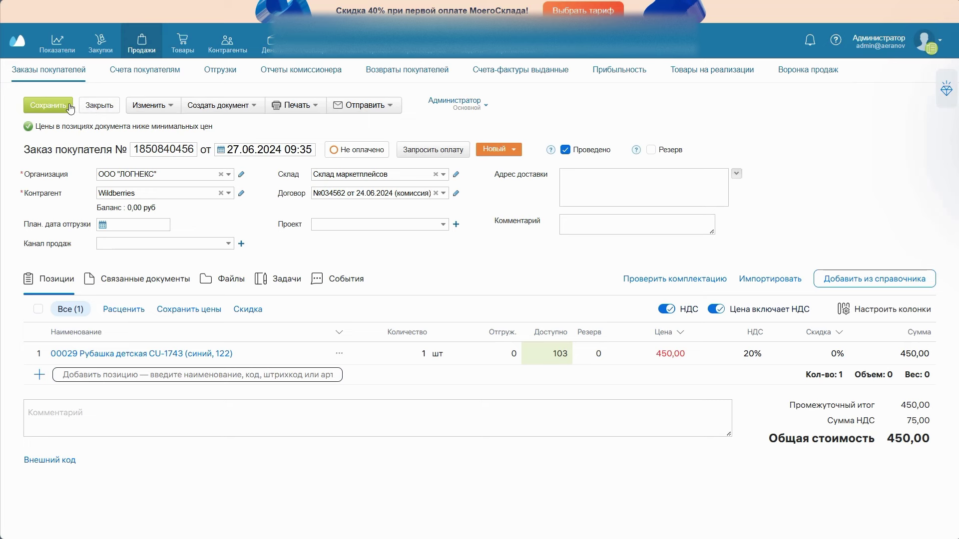
{"action": "left_click", "coordinate": [55, 106]}
{"action": "left_click", "coordinate": [219, 104]}
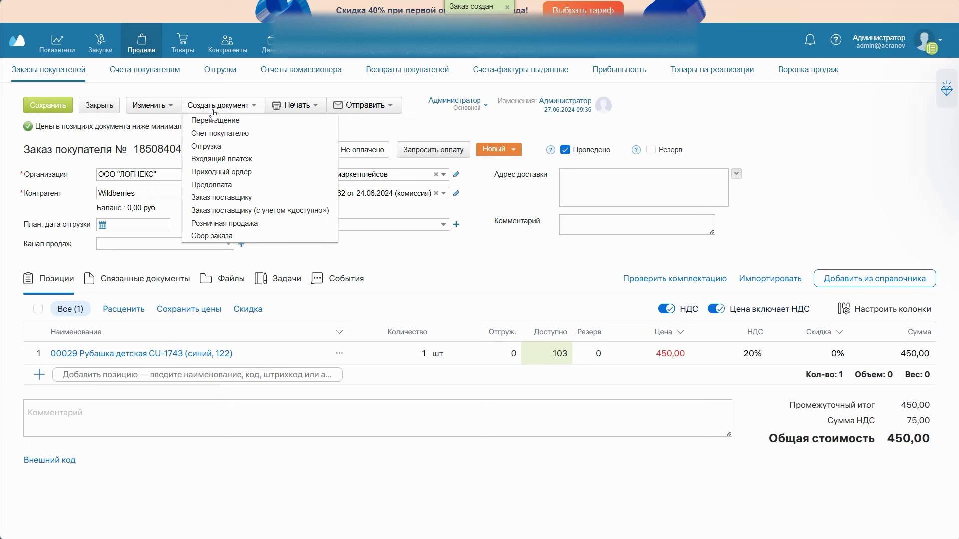
Create shipment 00006 from the order, add the shirt's marking code, and save it.
{"action": "left_click", "coordinate": [215, 144]}
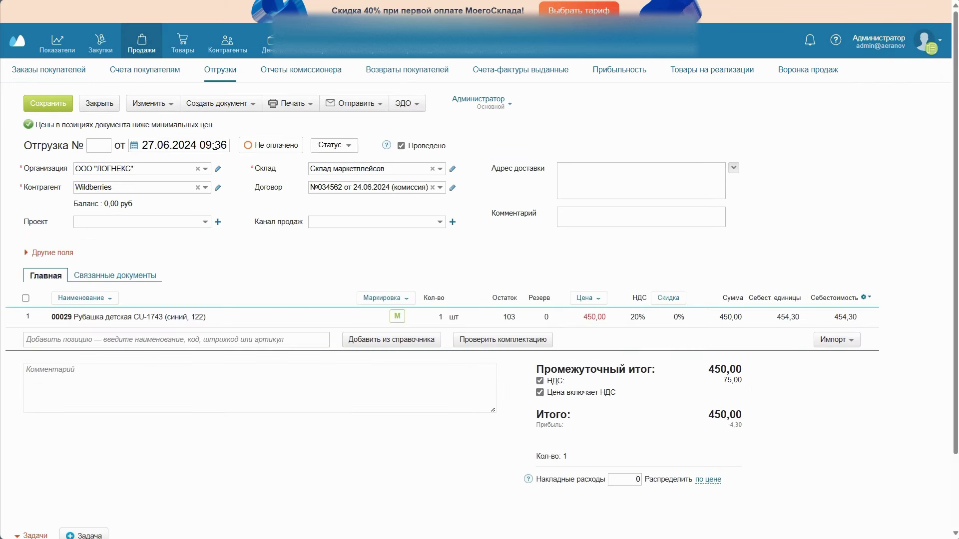
{"action": "left_click", "coordinate": [397, 318]}
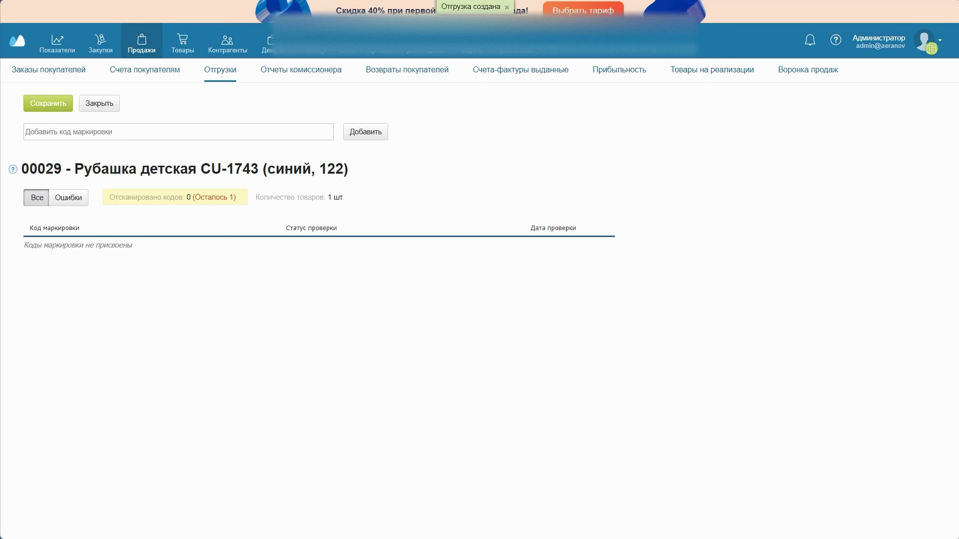
{"action": "key", "text": "ctrl+v"}
{"action": "left_click", "coordinate": [361, 134]}
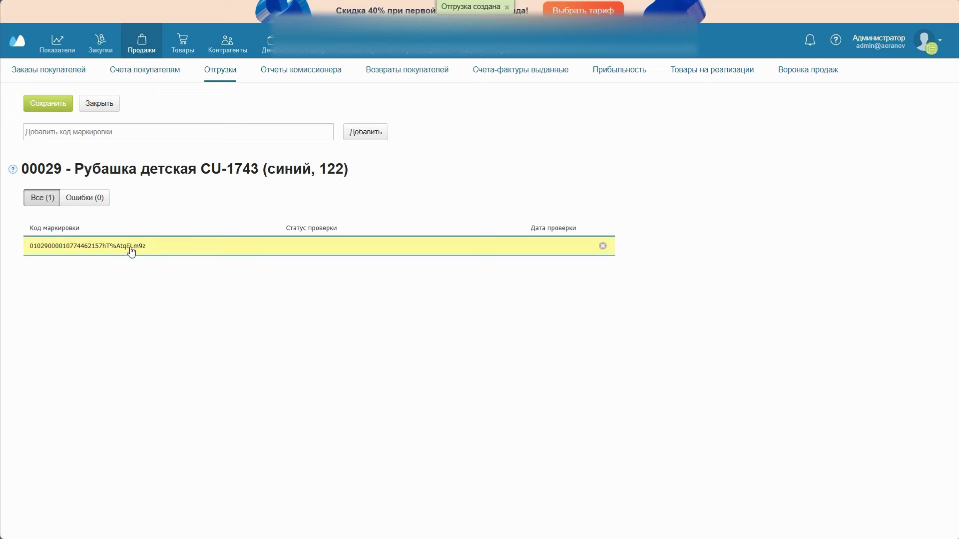
{"action": "left_click", "coordinate": [46, 106]}
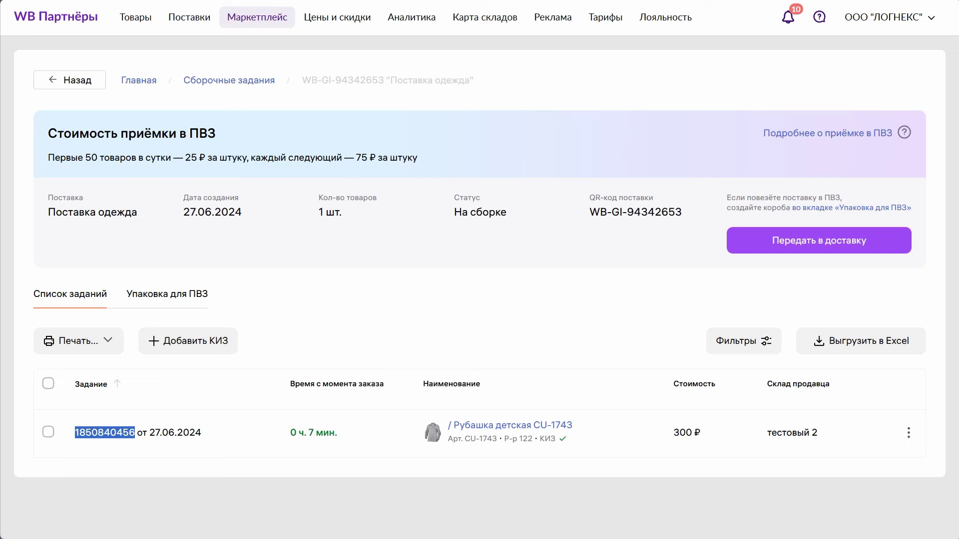
{"action": "mouse_move", "coordinate": [258, 17]}
{"action": "left_click", "coordinate": [265, 44]}
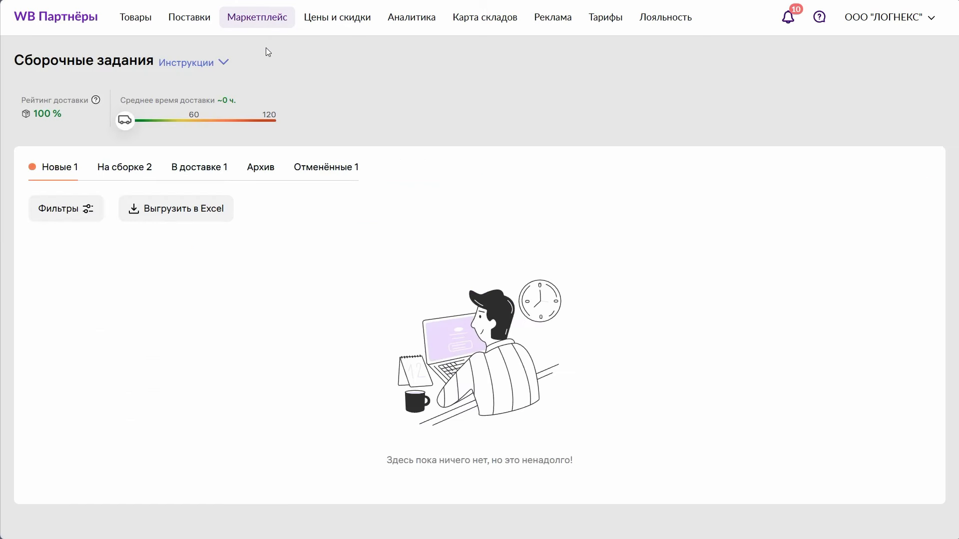
{"action": "left_click", "coordinate": [123, 170]}
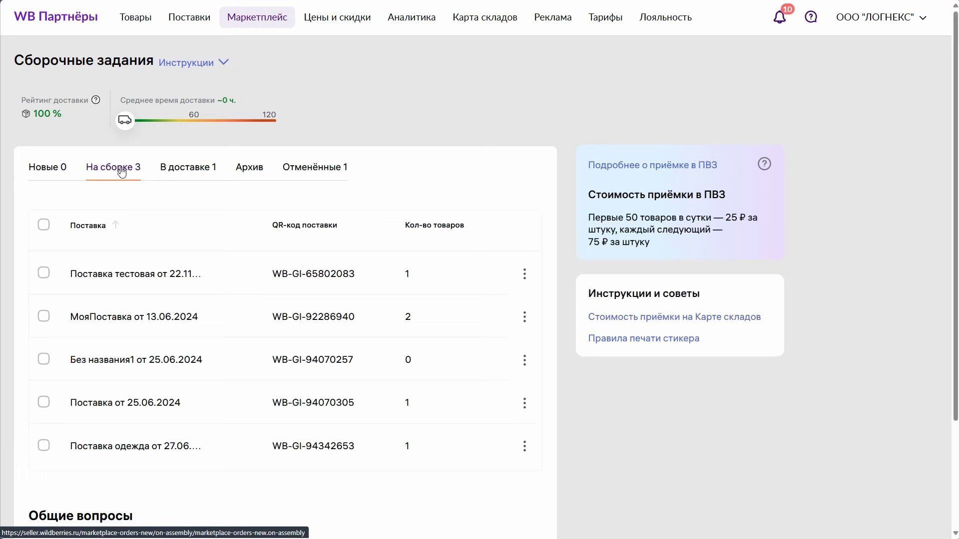
{"action": "left_click", "coordinate": [119, 447]}
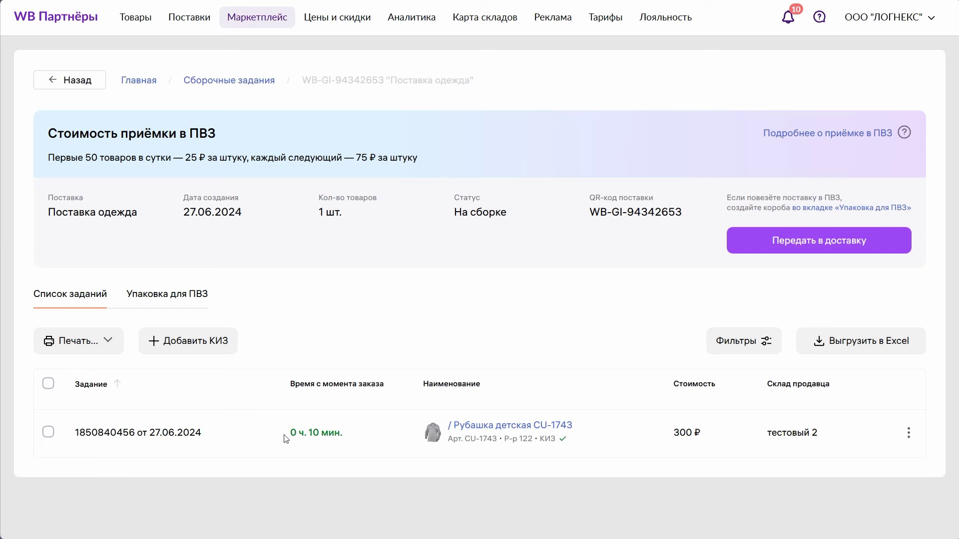
{"action": "left_click", "coordinate": [908, 434]}
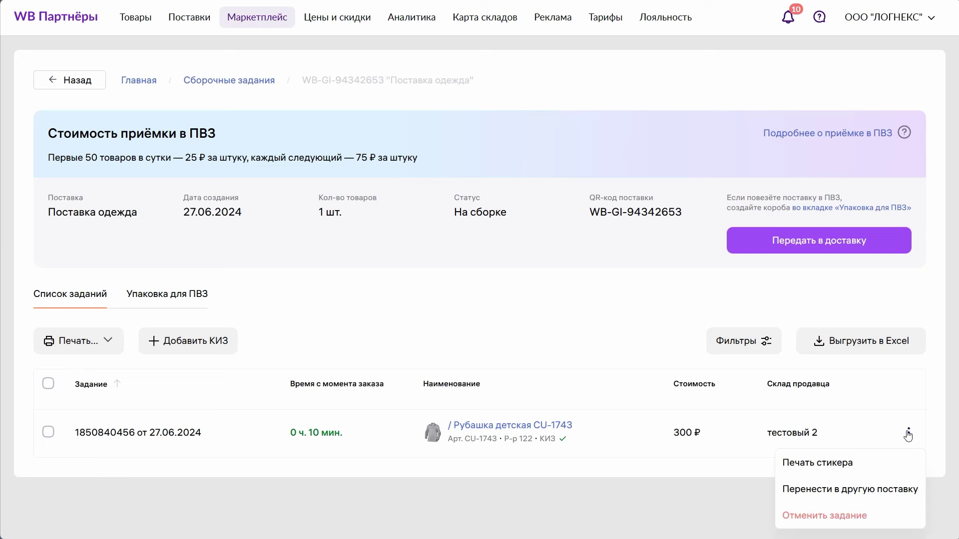
{"action": "left_click", "coordinate": [834, 464]}
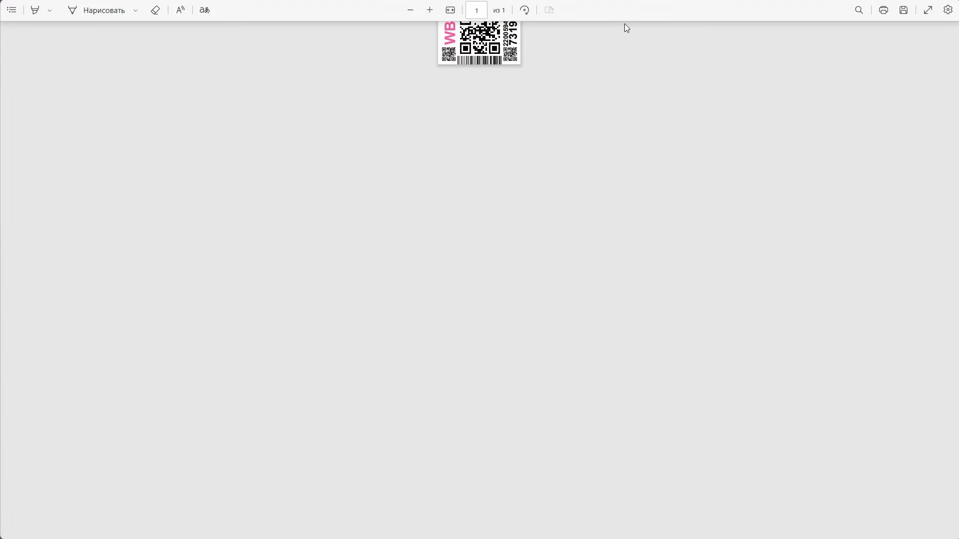
Zoom the sticker PDF in six times until its QR code and number are readable.
{"action": "left_click", "coordinate": [431, 9]}
{"action": "left_click", "coordinate": [431, 9]}
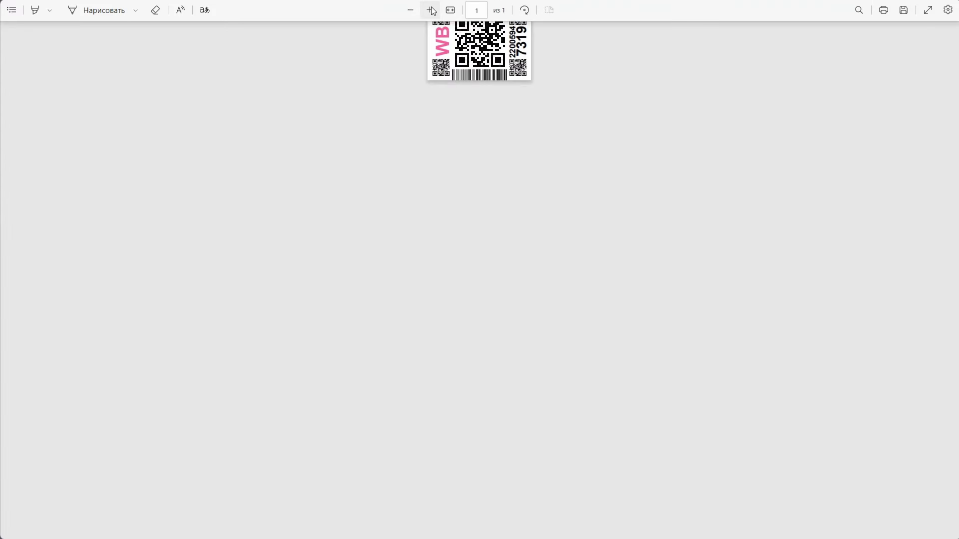
{"action": "left_click", "coordinate": [431, 10]}
{"action": "left_click", "coordinate": [431, 9]}
{"action": "left_click", "coordinate": [431, 8]}
{"action": "left_click", "coordinate": [431, 9]}
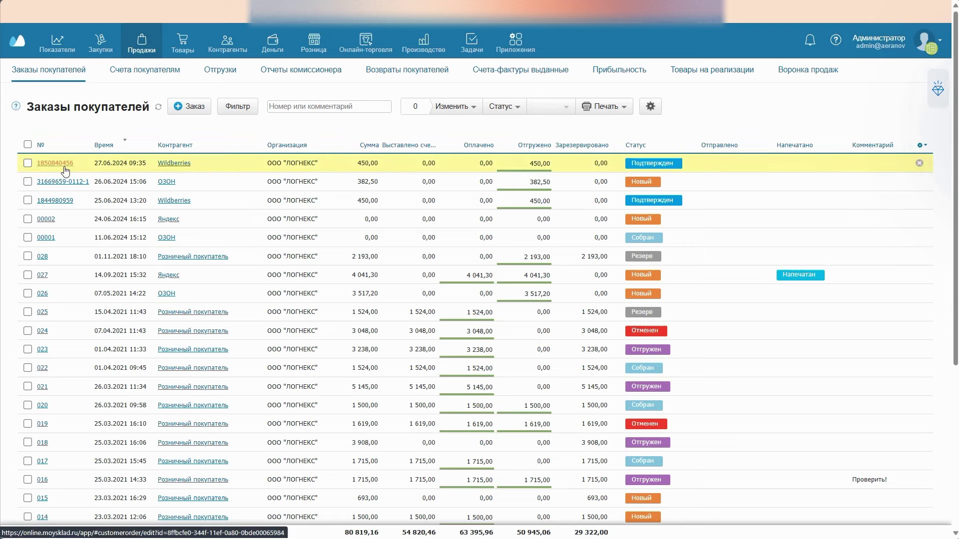
{"action": "left_click", "coordinate": [135, 170]}
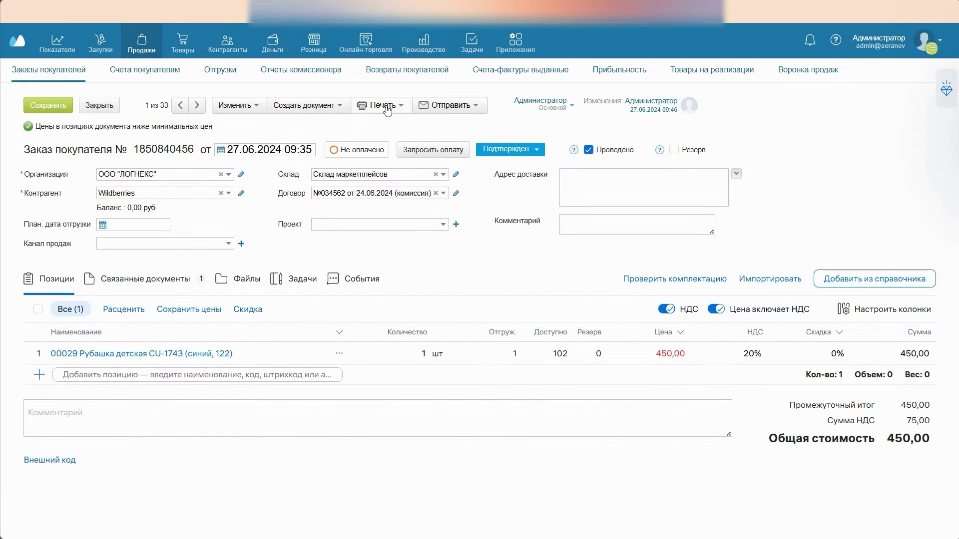
{"action": "left_click", "coordinate": [383, 106]}
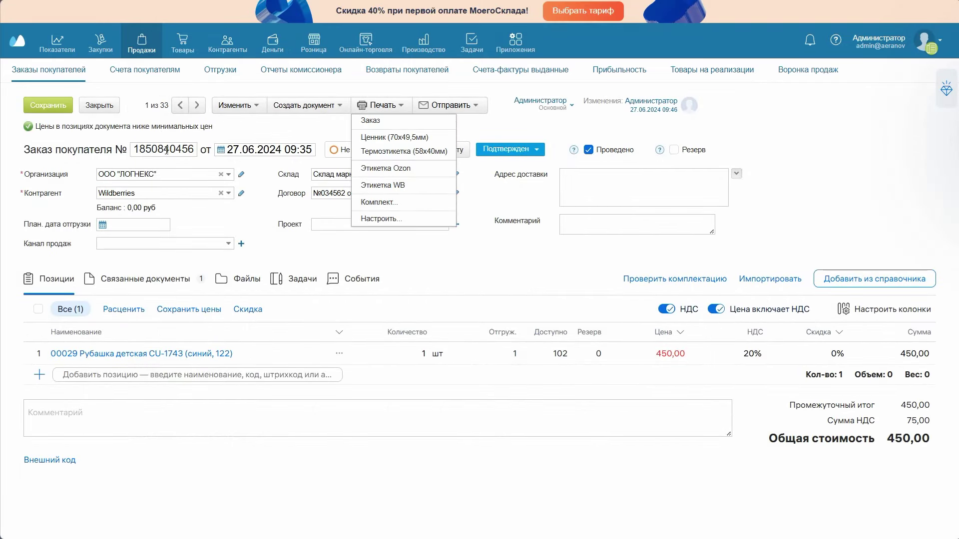
{"action": "left_click", "coordinate": [99, 105]}
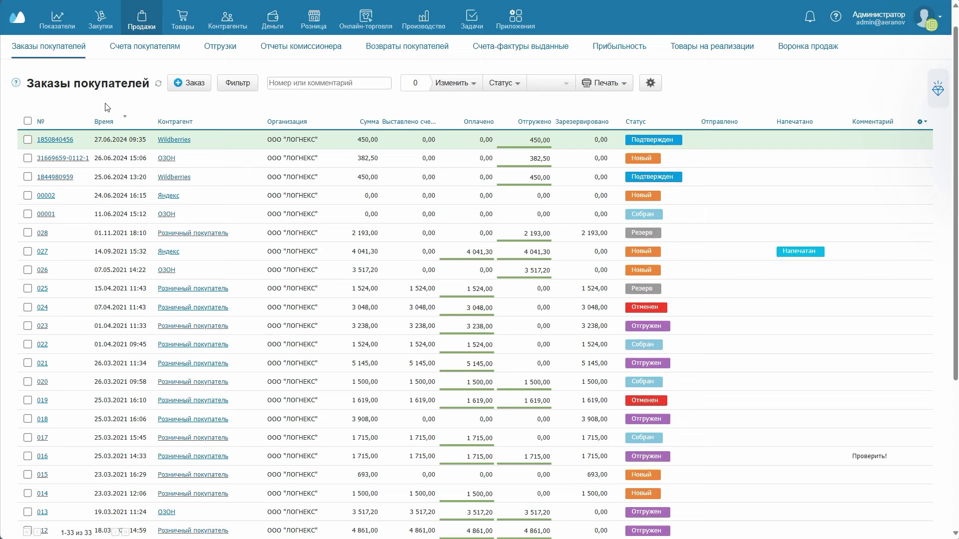
{"action": "left_click", "coordinate": [28, 140]}
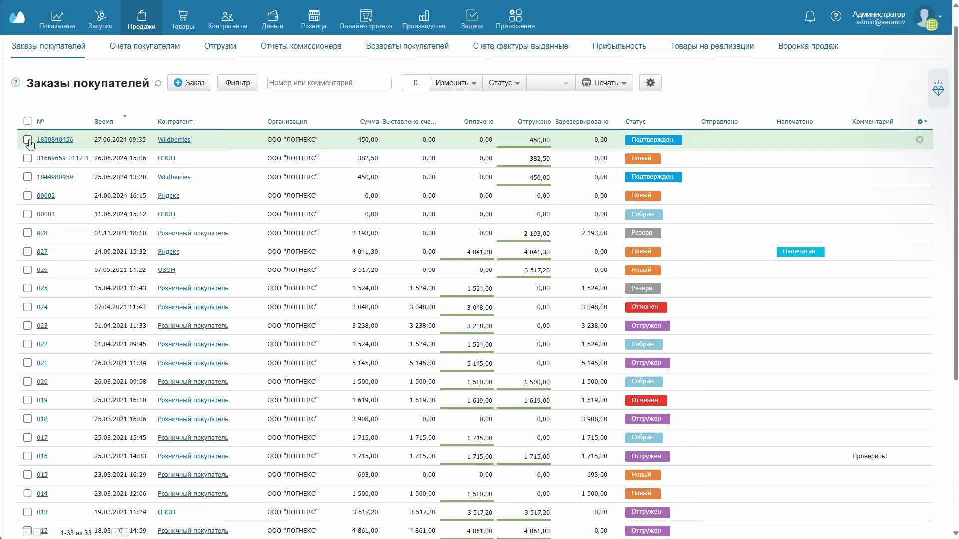
{"action": "left_click", "coordinate": [28, 178]}
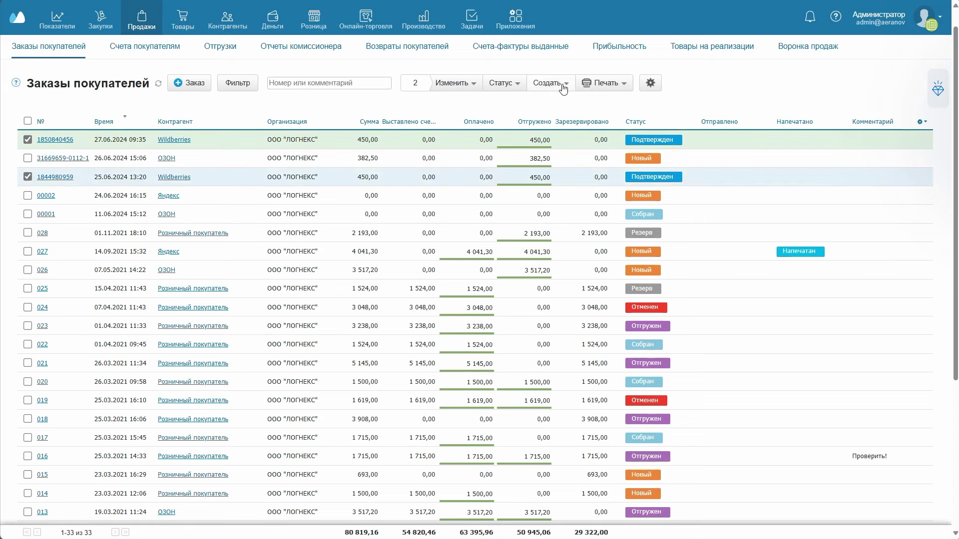
{"action": "left_click", "coordinate": [597, 84]}
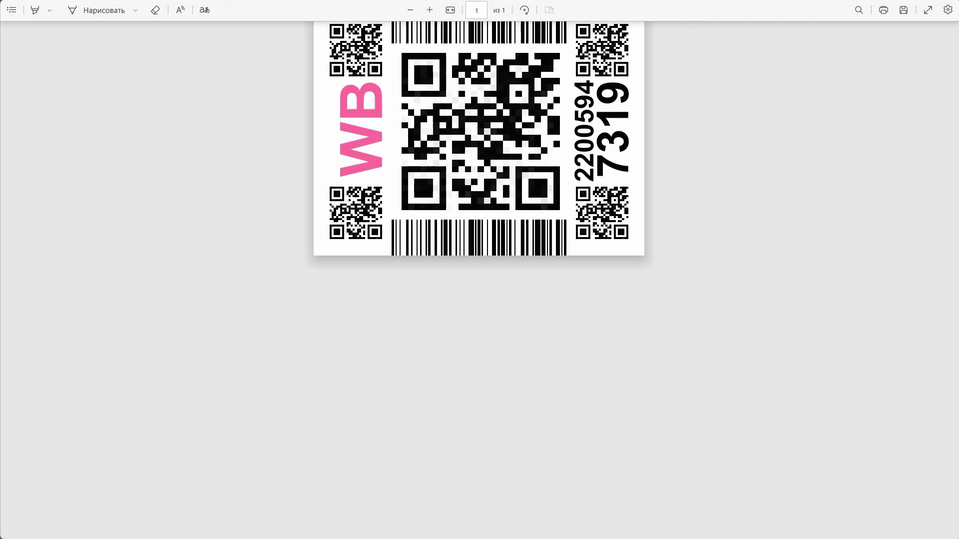
Close the sticker PDF viewer with Ctrl+W.
{"action": "key", "text": "ctrl+w"}
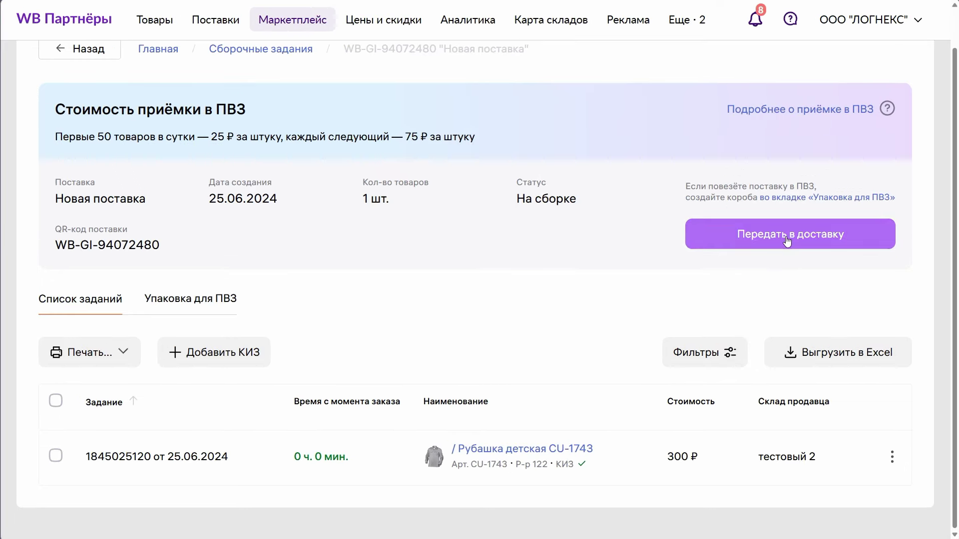
Hand the supply over to delivery, then print the in-transit supply's QR code.
{"action": "left_click", "coordinate": [791, 237]}
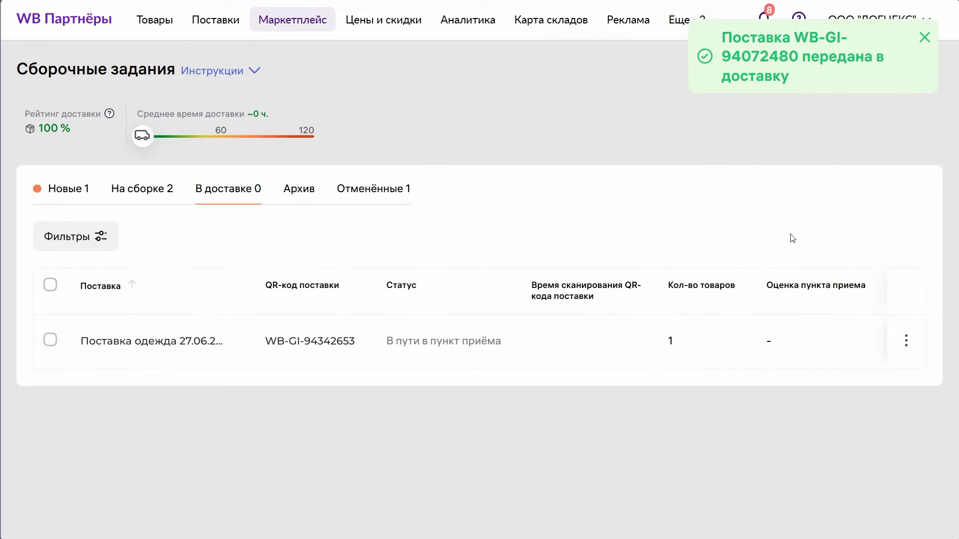
{"action": "left_click", "coordinate": [905, 341]}
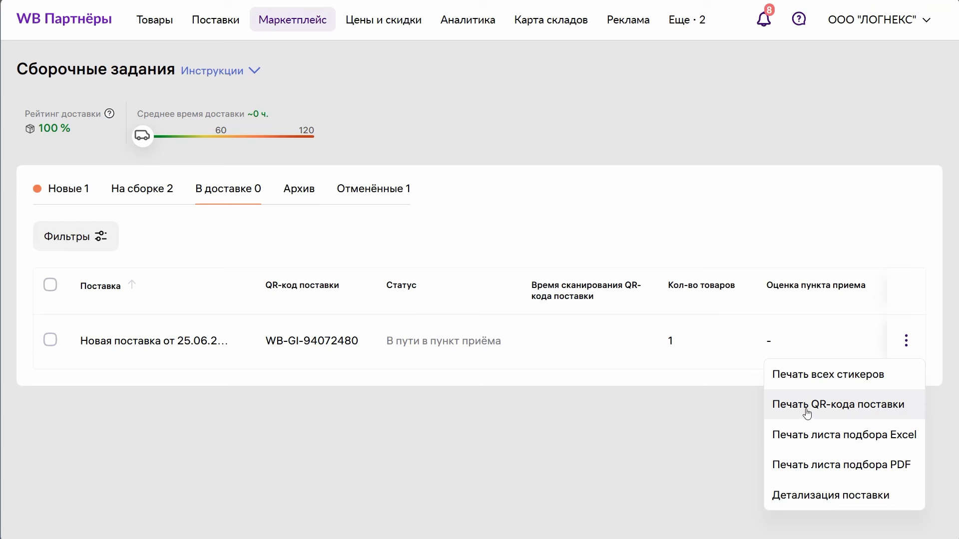
{"action": "left_click", "coordinate": [807, 404]}
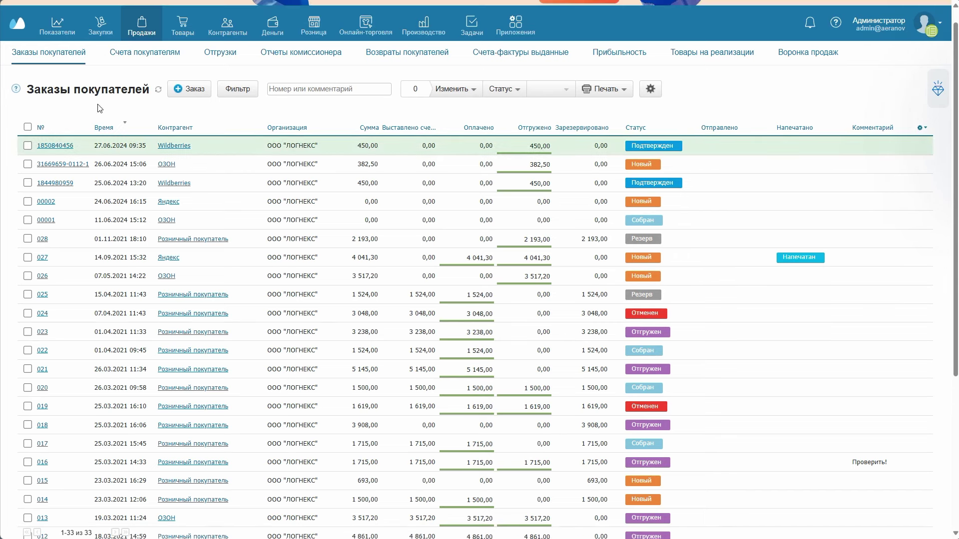
{"action": "left_click", "coordinate": [302, 88]}
{"action": "key", "text": "ctrl+v"}
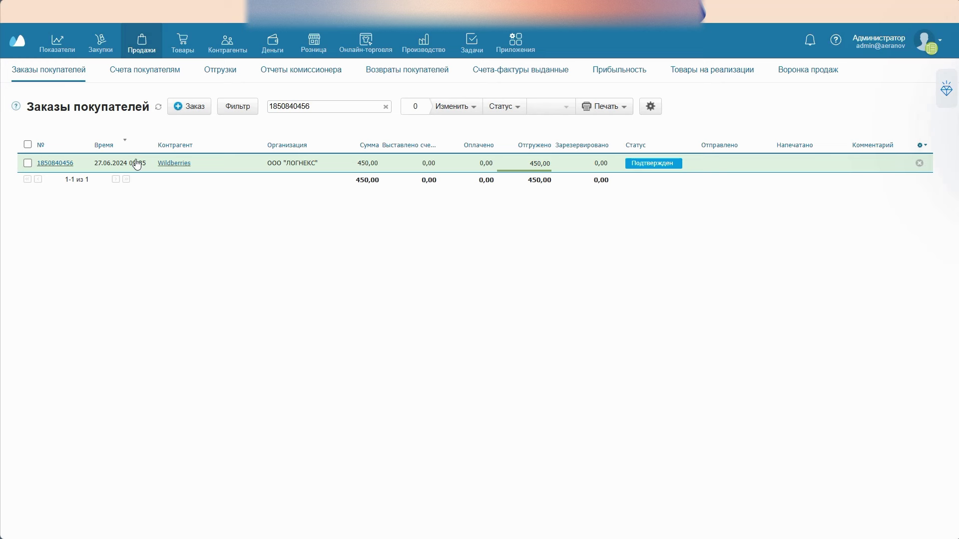
{"action": "left_click", "coordinate": [134, 164]}
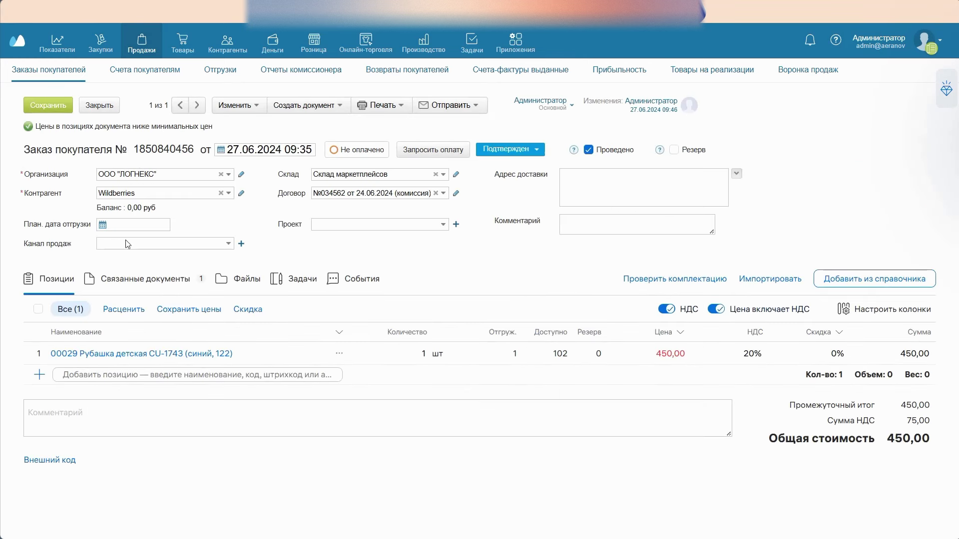
From the order's linked shipment 00006, create a Вывод из оборота document.
{"action": "left_click", "coordinate": [159, 282]}
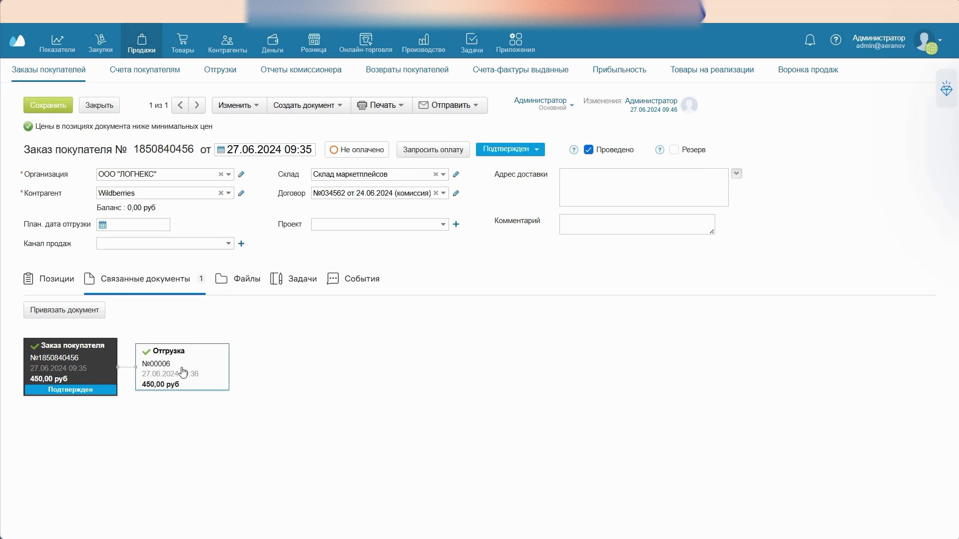
{"action": "left_click", "coordinate": [183, 372]}
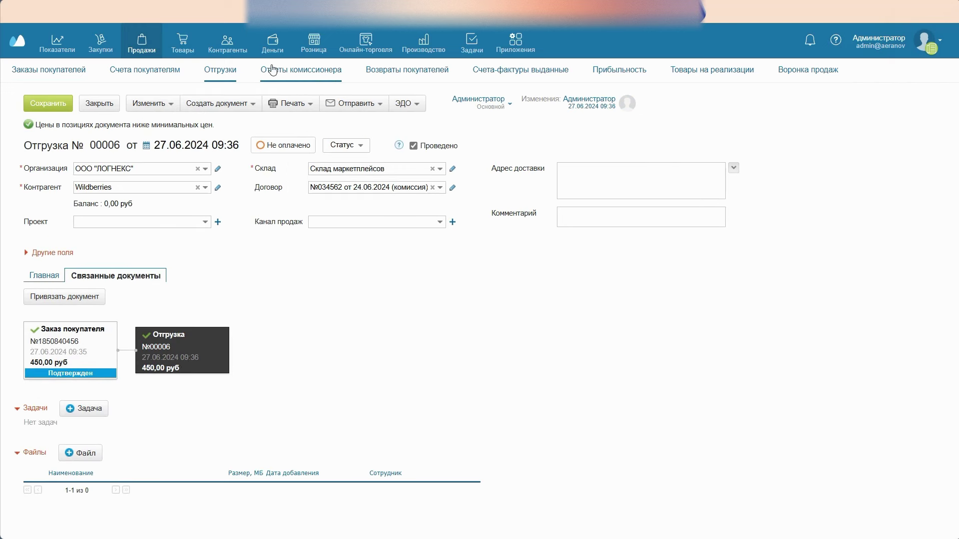
{"action": "left_click", "coordinate": [230, 106]}
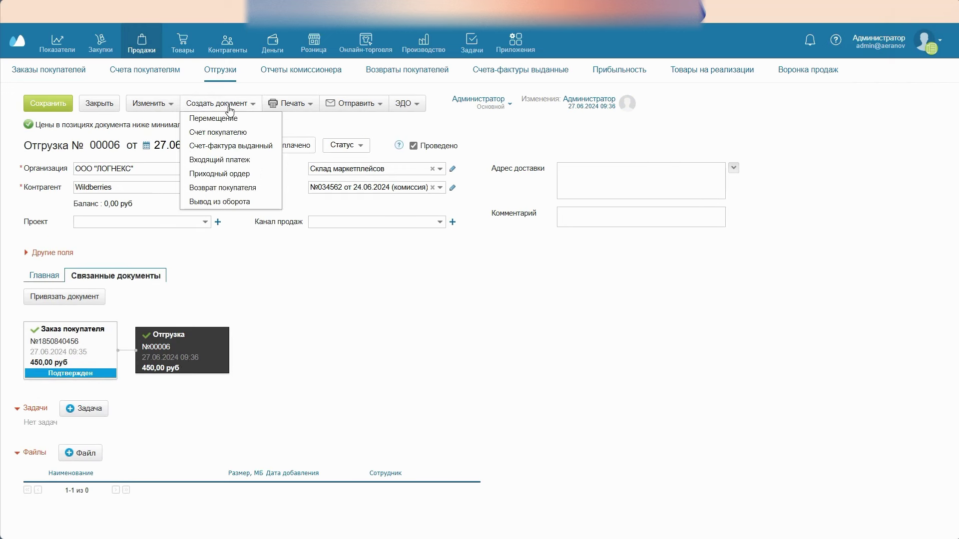
{"action": "left_click", "coordinate": [218, 202]}
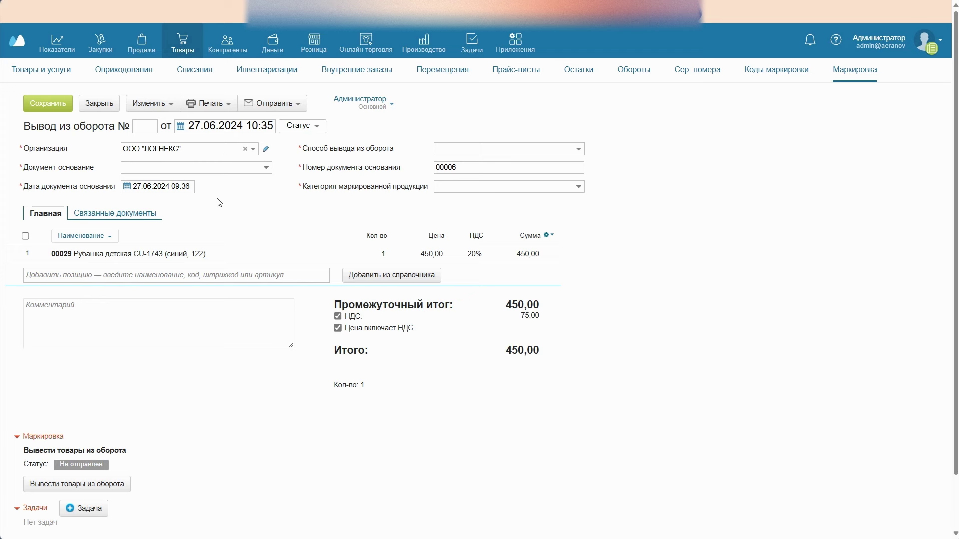
Choose Дистанционная продажа as withdrawal method and Прочее as basis; open the start page in a new tab.
{"action": "left_click", "coordinate": [578, 149]}
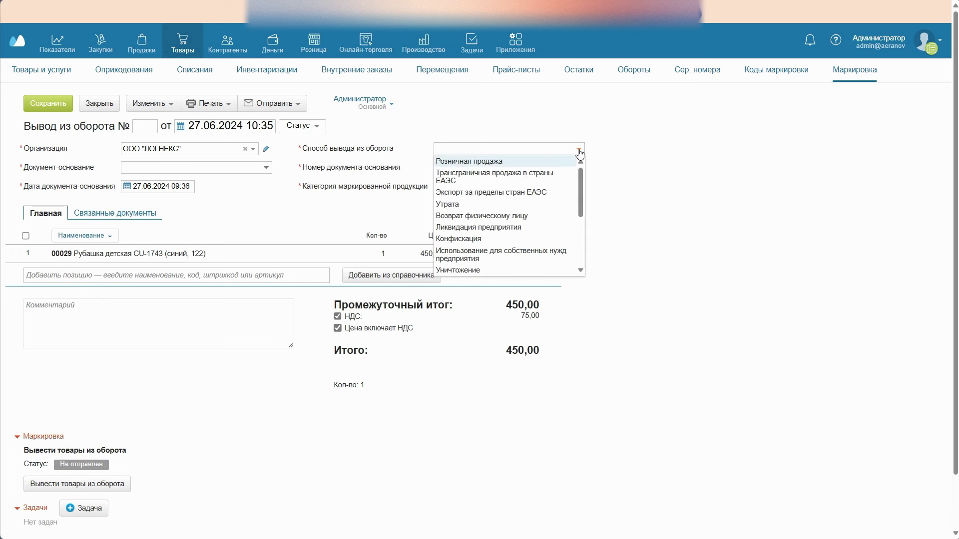
{"action": "scroll", "coordinate": [489, 190], "scroll_direction": "down", "scroll_amount": 3}
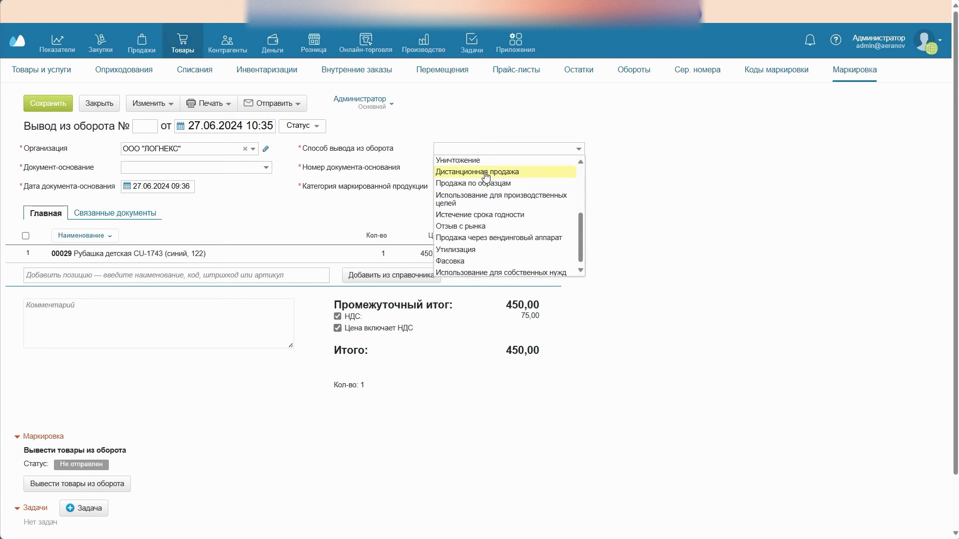
{"action": "left_click", "coordinate": [486, 171]}
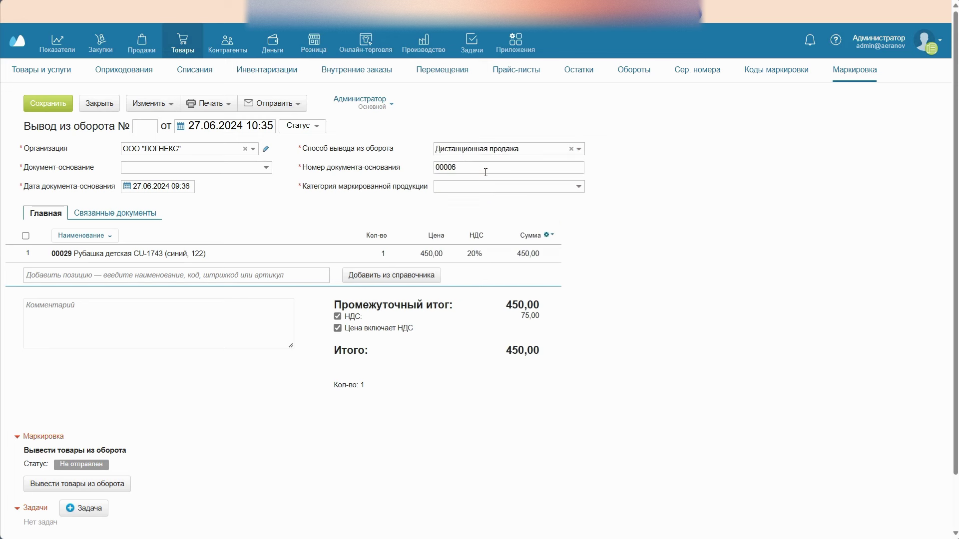
{"action": "left_click", "coordinate": [268, 170]}
{"action": "left_click", "coordinate": [150, 194]}
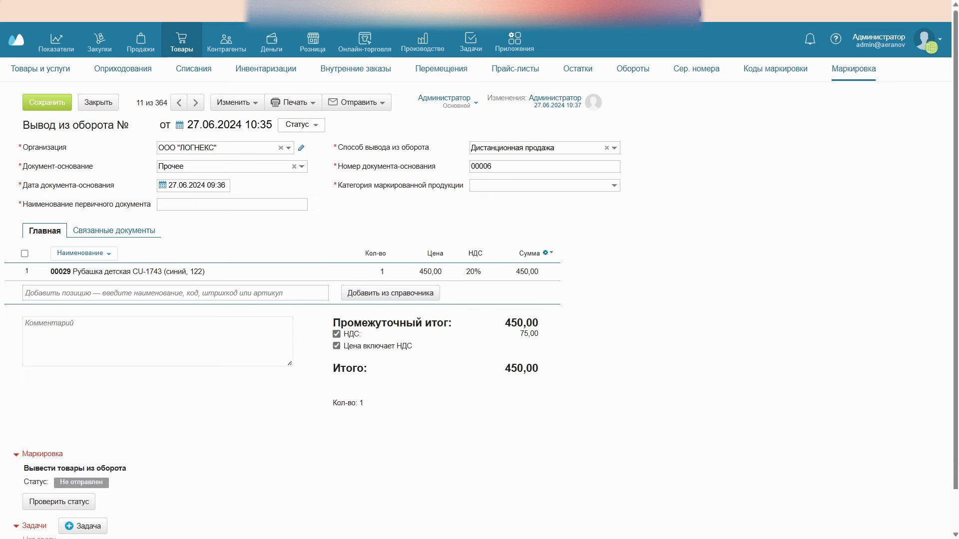
{"action": "right_click", "coordinate": [17, 38]}
{"action": "left_click", "coordinate": [17, 38]}
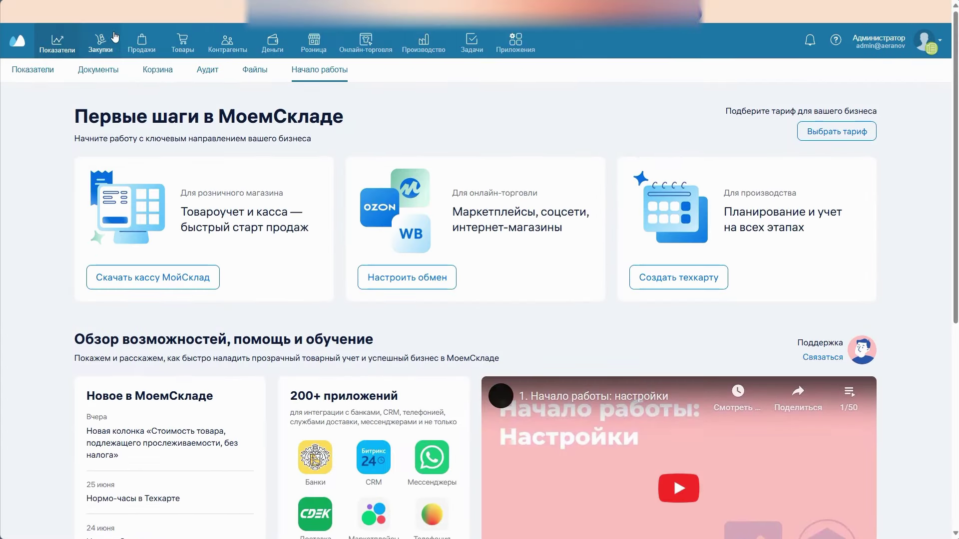
{"action": "left_click", "coordinate": [140, 40]}
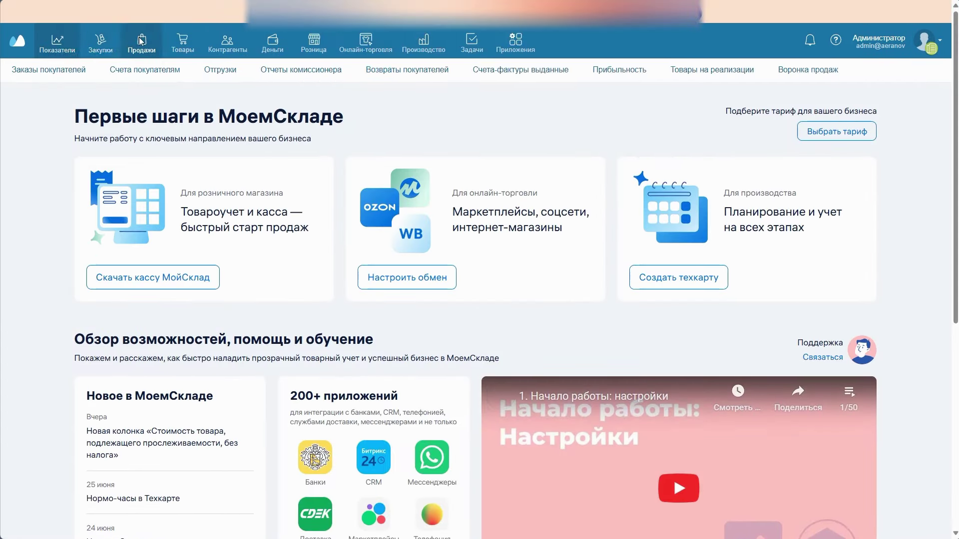
{"action": "left_click", "coordinate": [60, 72]}
{"action": "left_click", "coordinate": [60, 163]}
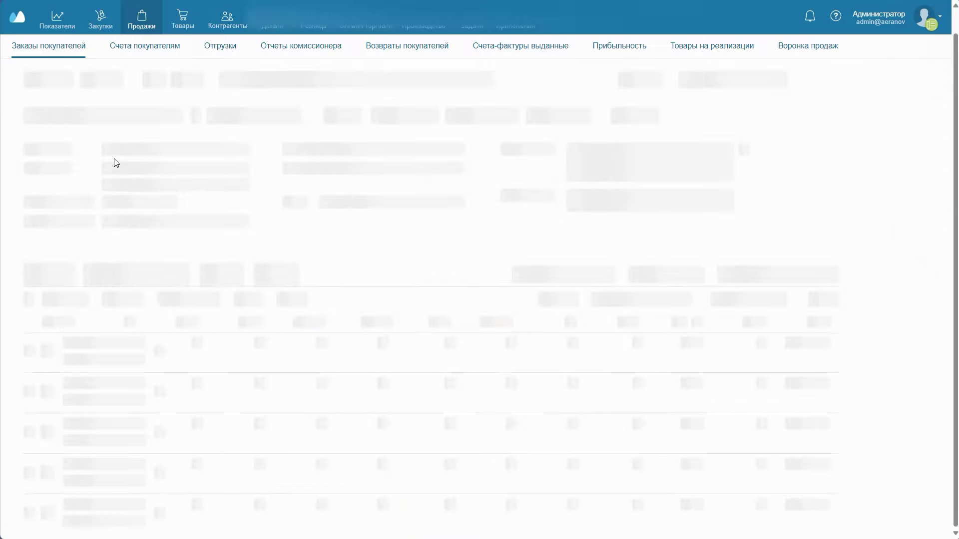
{"action": "double_click", "coordinate": [149, 148]}
{"action": "key", "text": "ctrl+c"}
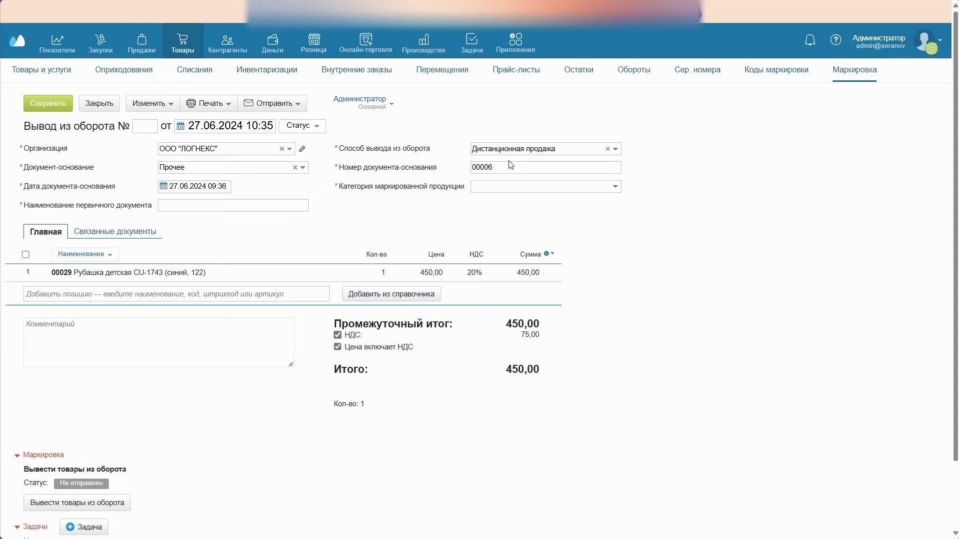
{"action": "left_click_drag", "start_coordinate": [509, 167], "coordinate": [446, 170]}
{"action": "key", "text": "ctrl+v"}
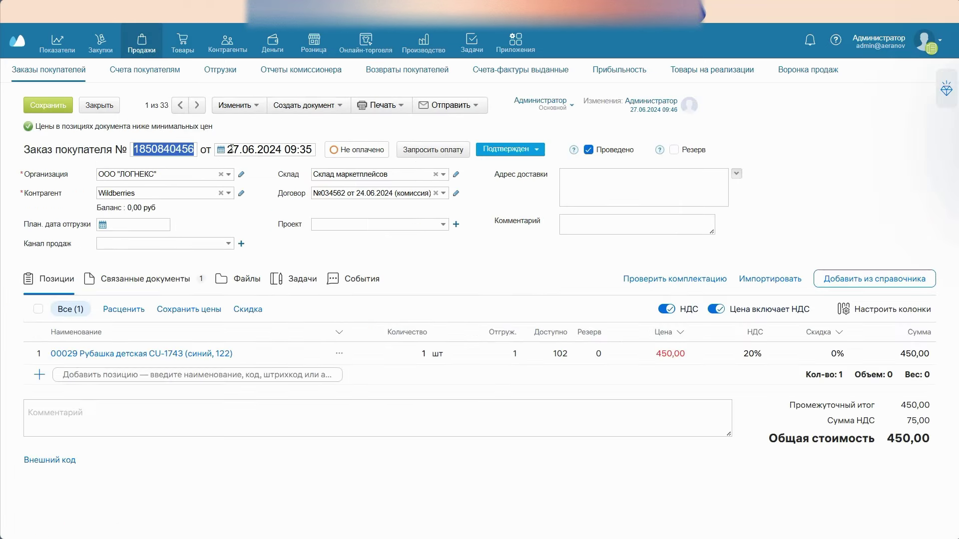
{"action": "left_click_drag", "start_coordinate": [228, 149], "coordinate": [329, 158]}
{"action": "key", "text": "ctrl+c"}
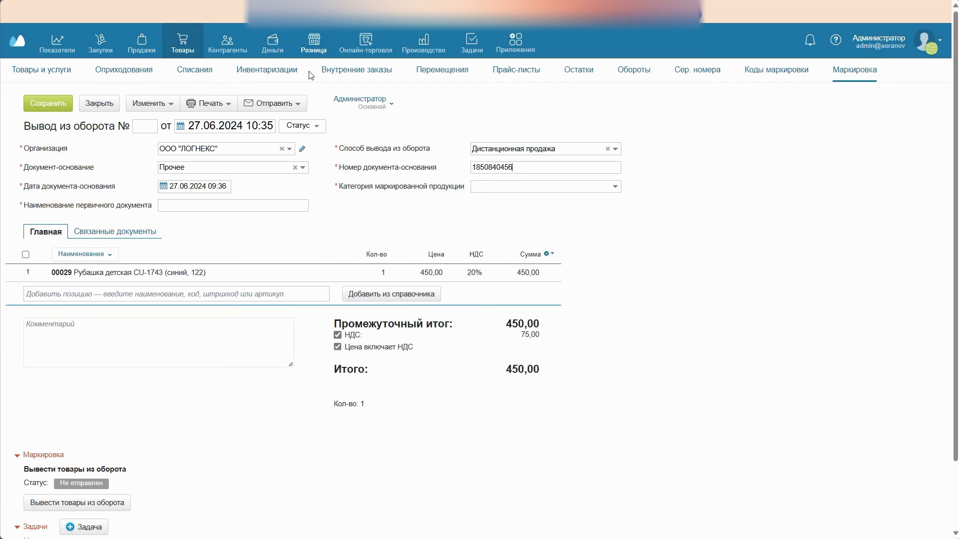
{"action": "triple_click", "coordinate": [213, 186]}
{"action": "key", "text": "ctrl+v"}
Set category Одежда and primary document name Заказ (отправление), then save the withdrawal.
{"action": "left_click", "coordinate": [615, 187]}
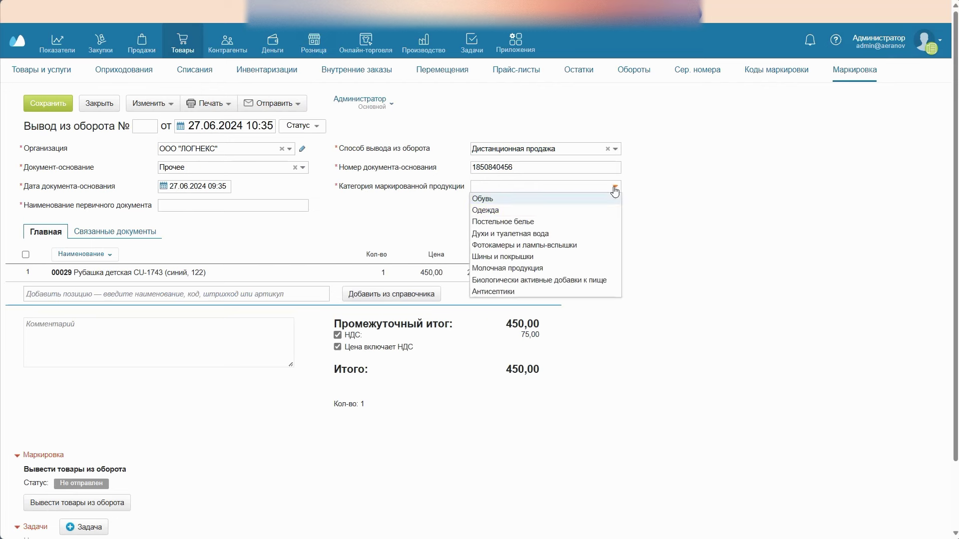
{"action": "left_click", "coordinate": [492, 211]}
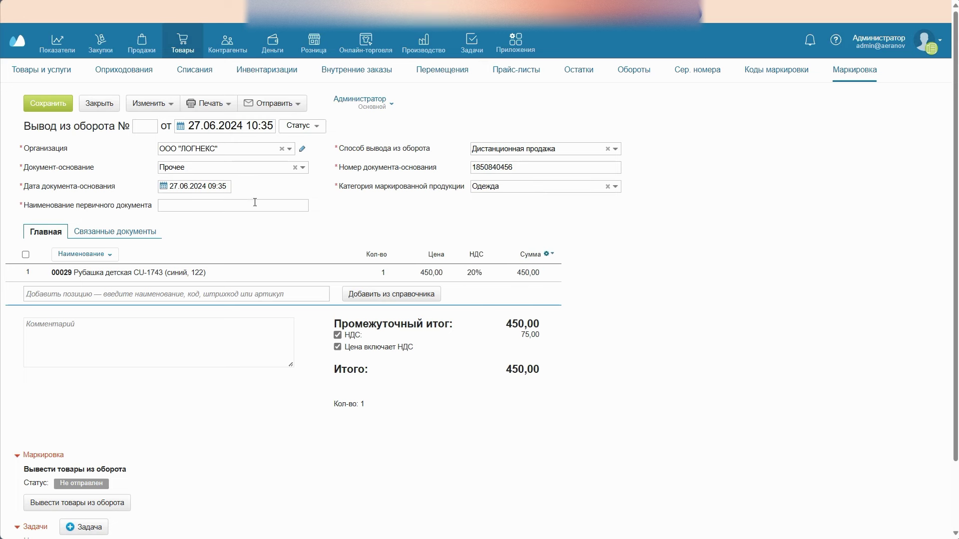
{"action": "type", "text": "Заказ (отправление)"}
{"action": "left_click", "coordinate": [52, 105]}
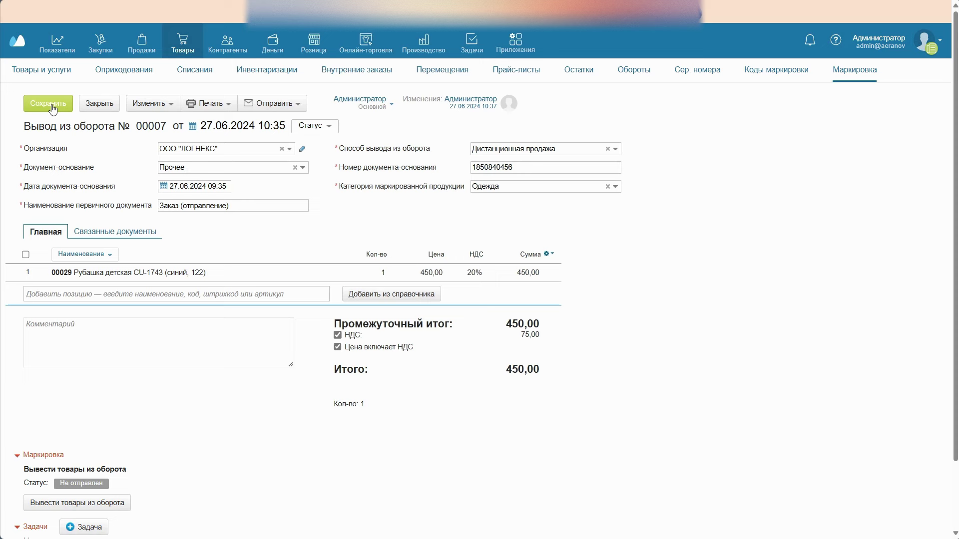
{"action": "scroll", "coordinate": [172, 495], "scroll_direction": "down", "scroll_amount": 2}
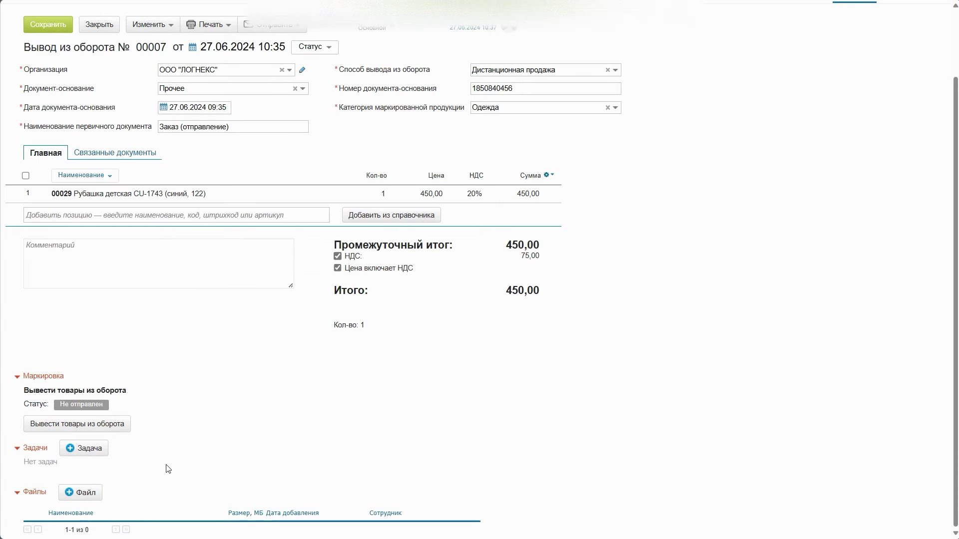
Send withdrawal 00007 to marking, signing with the CryptoPro certificate, then go to the previous record.
{"action": "left_click", "coordinate": [94, 426]}
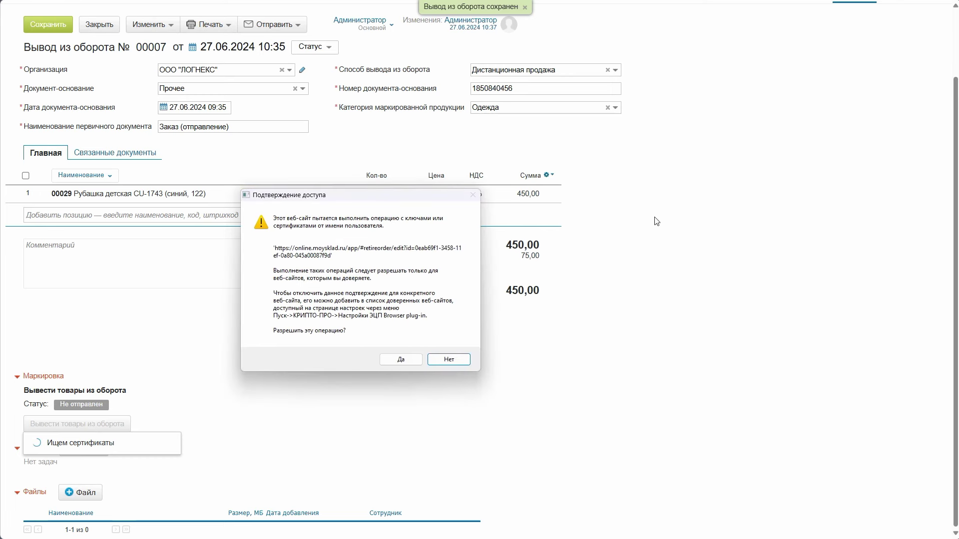
{"action": "left_click", "coordinate": [403, 362]}
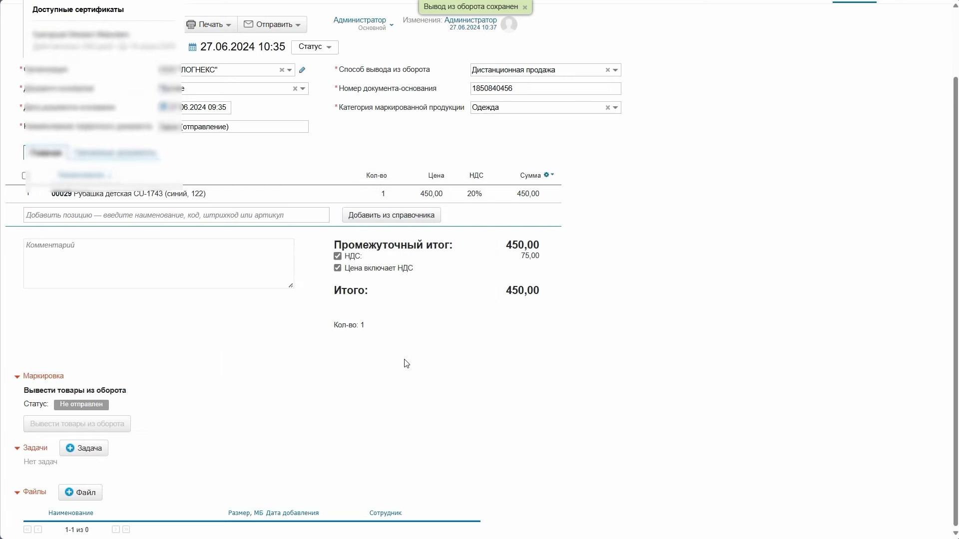
{"action": "left_click", "coordinate": [75, 46]}
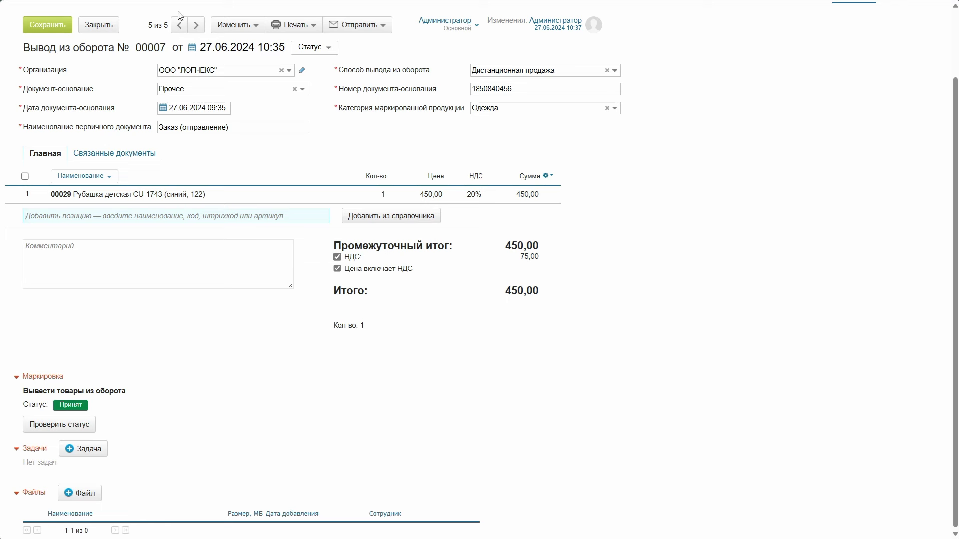
{"action": "left_click", "coordinate": [198, 27]}
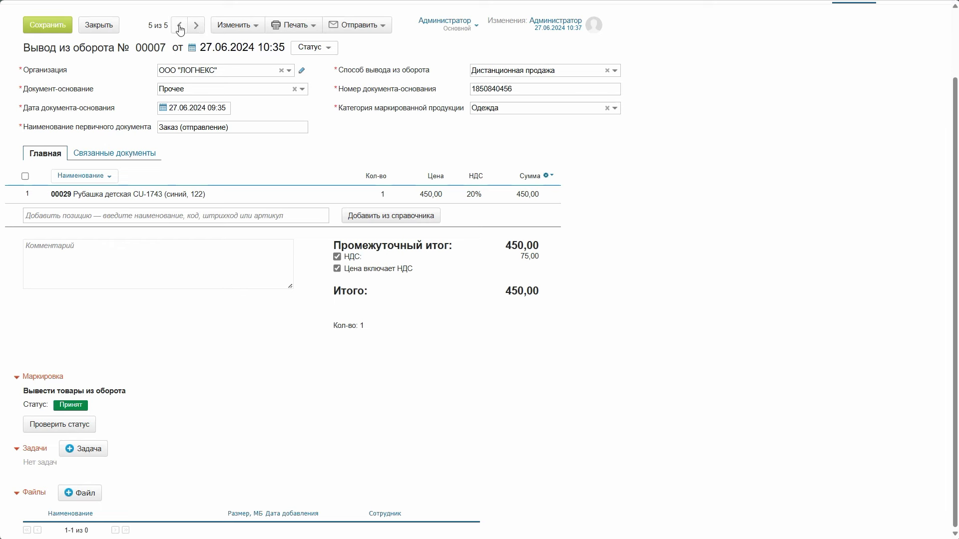
{"action": "left_click", "coordinate": [180, 26]}
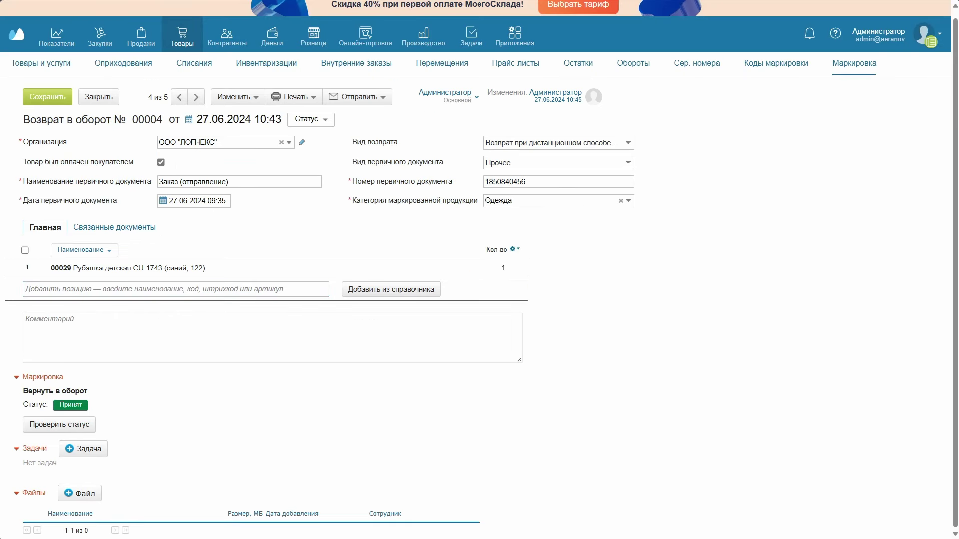
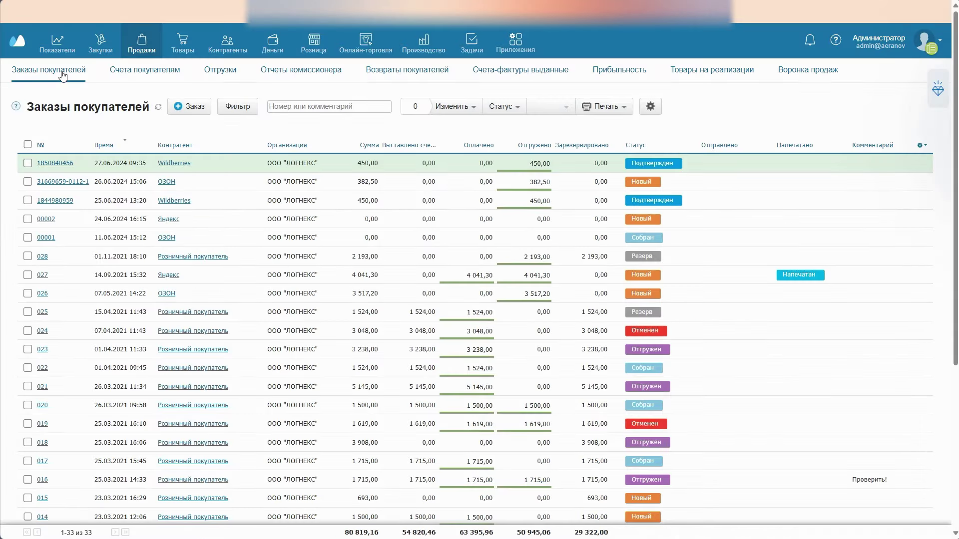
{"action": "left_click", "coordinate": [322, 108]}
{"action": "key", "text": "ctrl+v"}
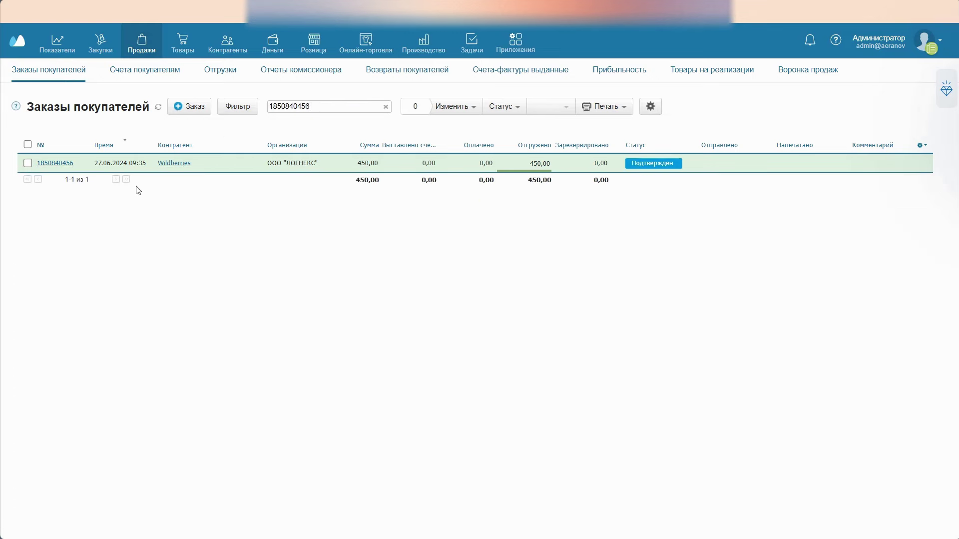
{"action": "left_click", "coordinate": [126, 166]}
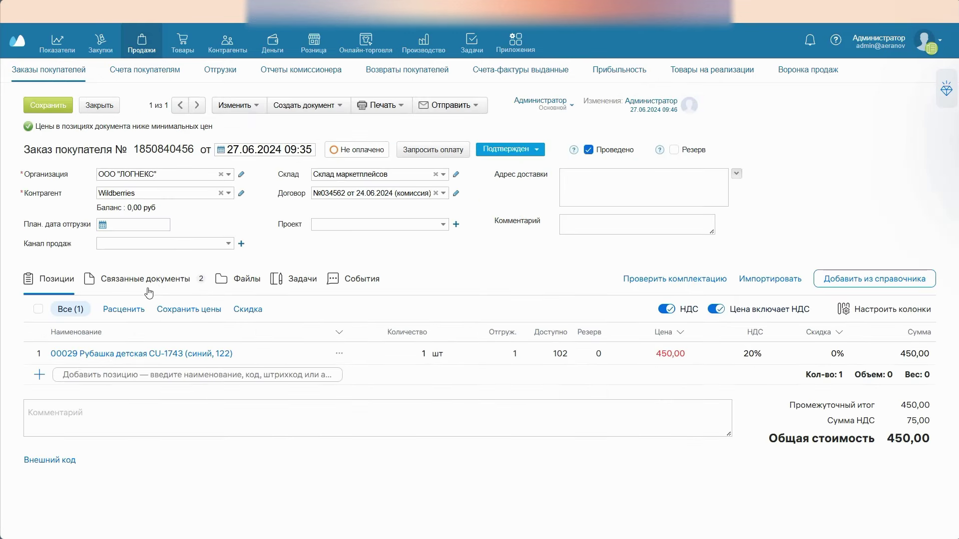
{"action": "left_click", "coordinate": [168, 283]}
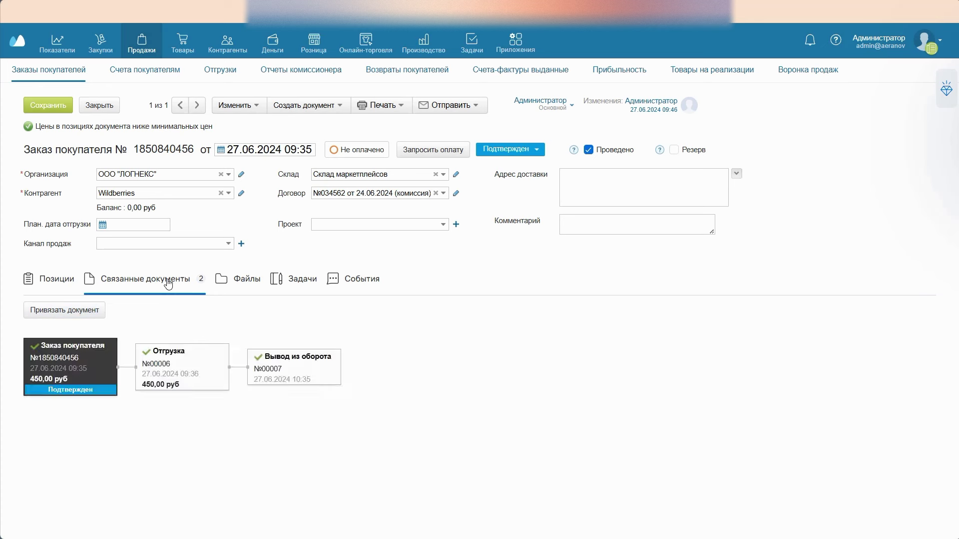
{"action": "left_click", "coordinate": [174, 371]}
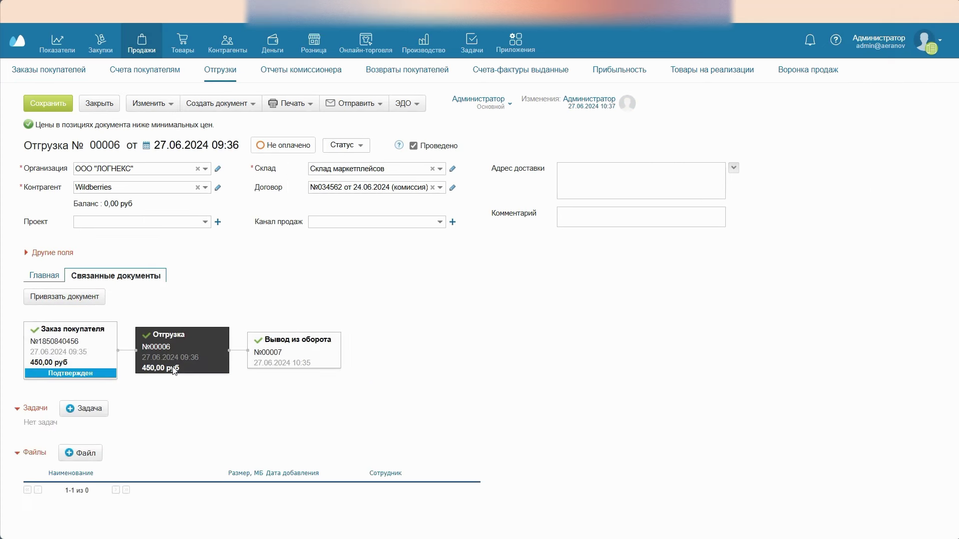
Create and save customer return 00004 from shipment 00006, then go back to the order.
{"action": "left_click", "coordinate": [235, 108]}
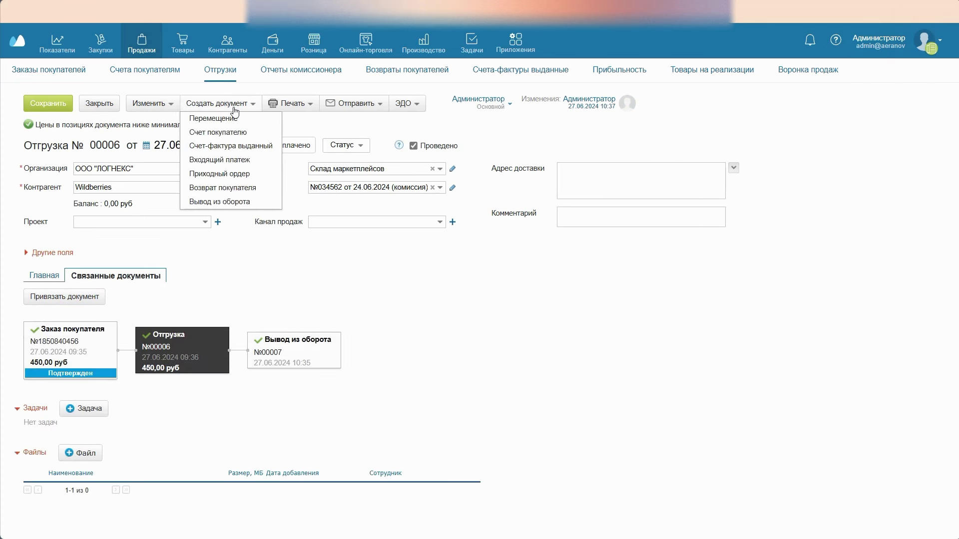
{"action": "left_click", "coordinate": [232, 188]}
{"action": "left_click", "coordinate": [48, 104]}
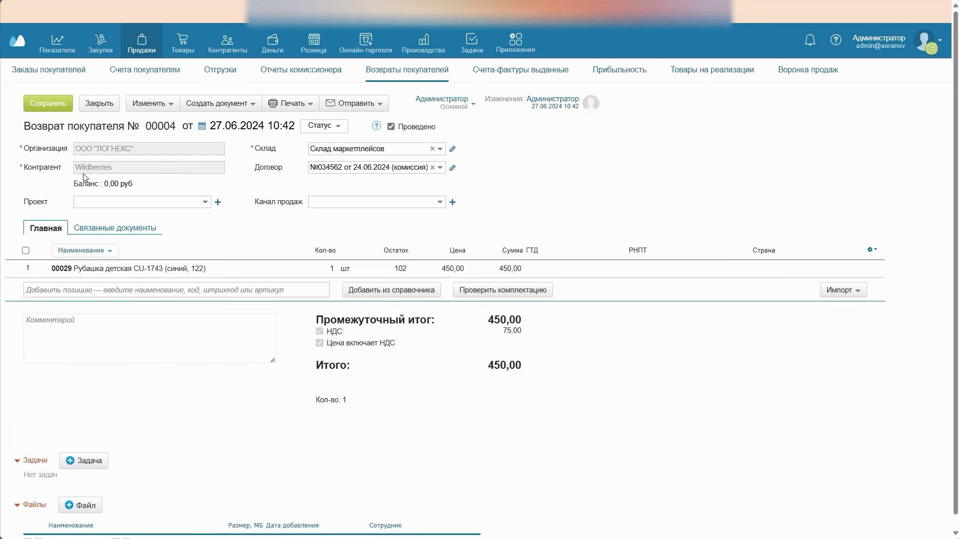
{"action": "left_click", "coordinate": [126, 233]}
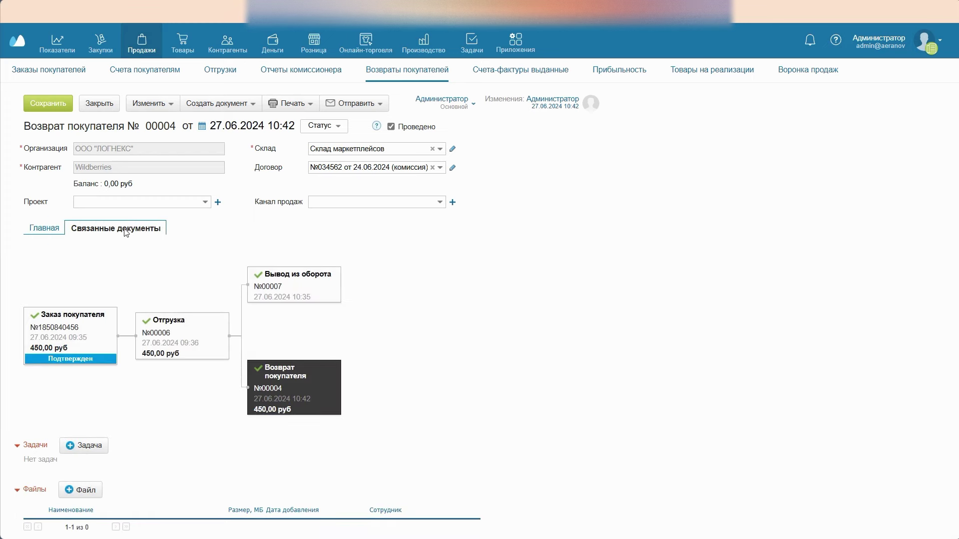
{"action": "left_click", "coordinate": [71, 330]}
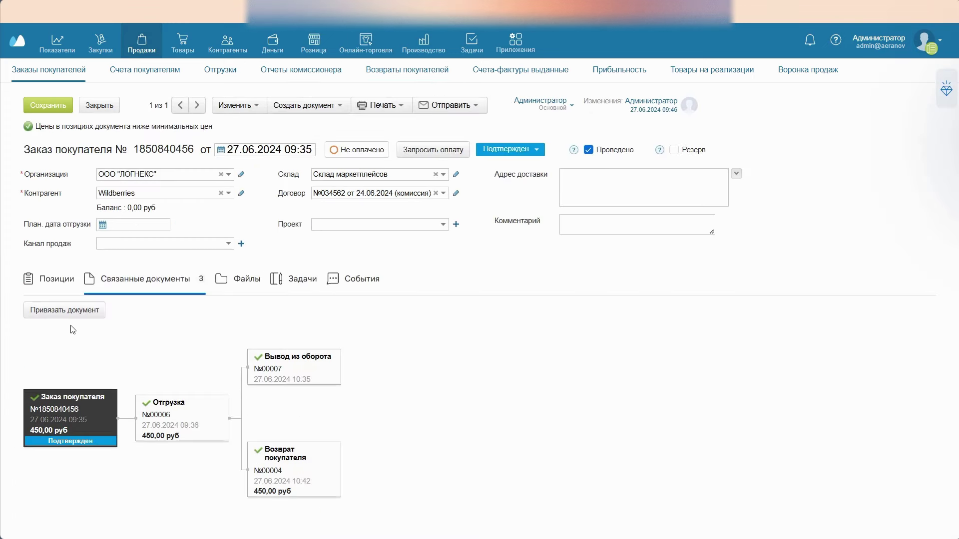
{"action": "right_click", "coordinate": [16, 41]}
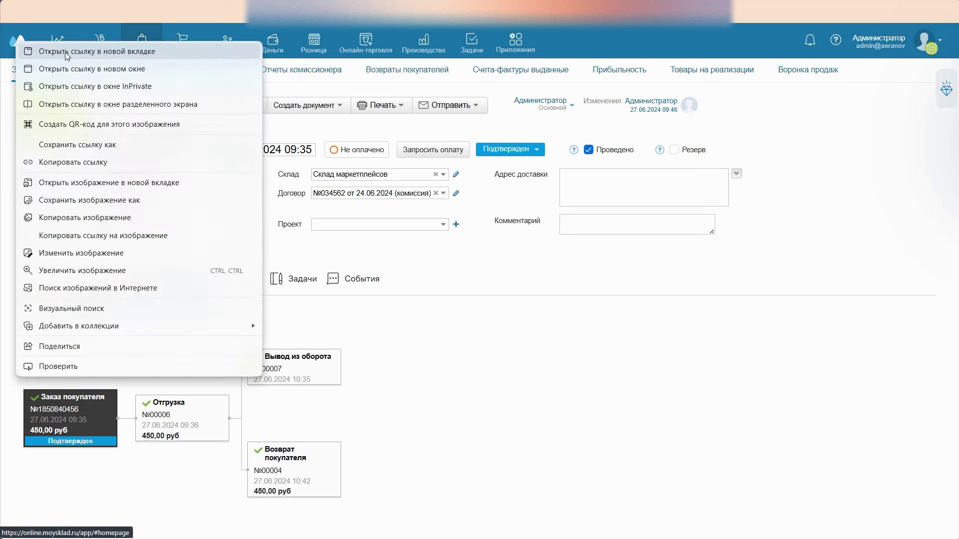
Start a new Возврат в оборот marking document from a fresh homepage tab.
{"action": "left_click", "coordinate": [66, 52]}
{"action": "left_click", "coordinate": [57, 43]}
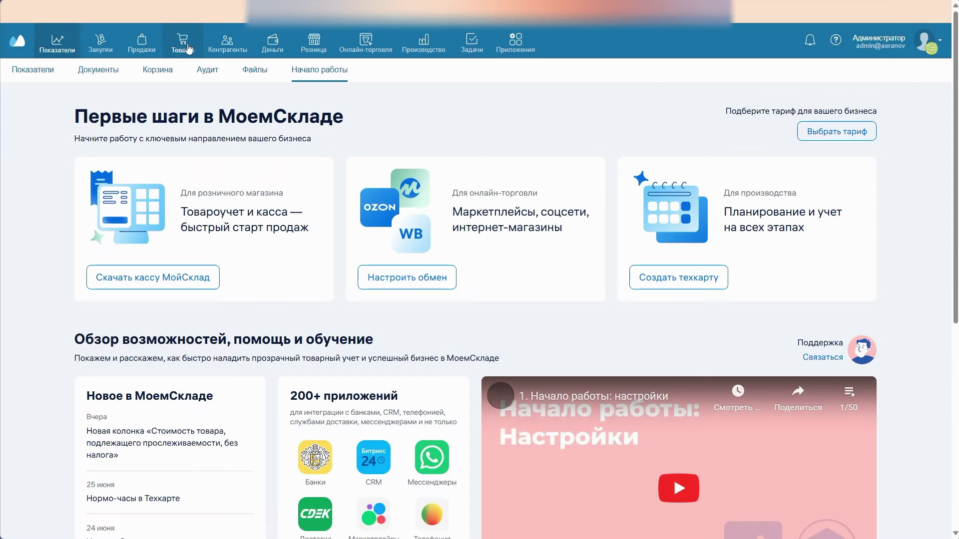
{"action": "mouse_move", "coordinate": [188, 49]}
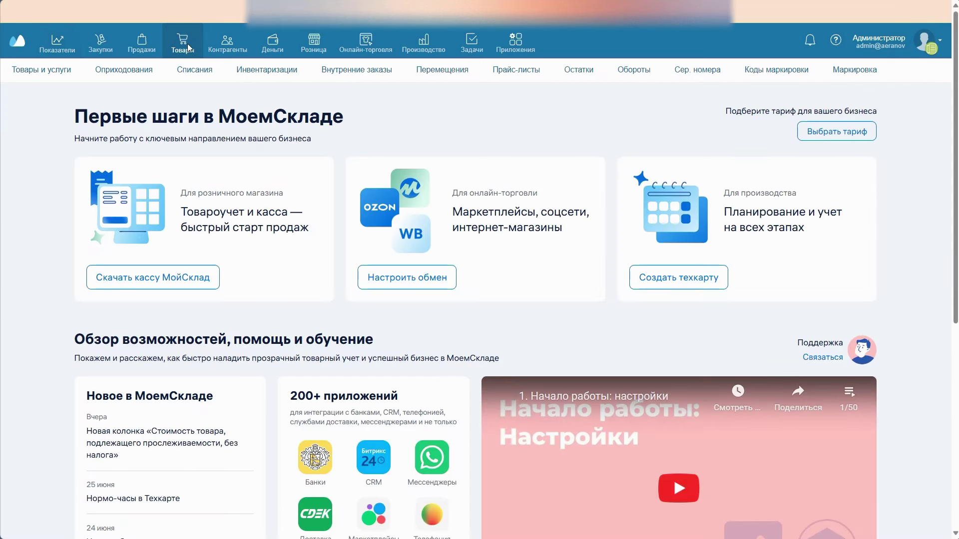
{"action": "left_click", "coordinate": [865, 74]}
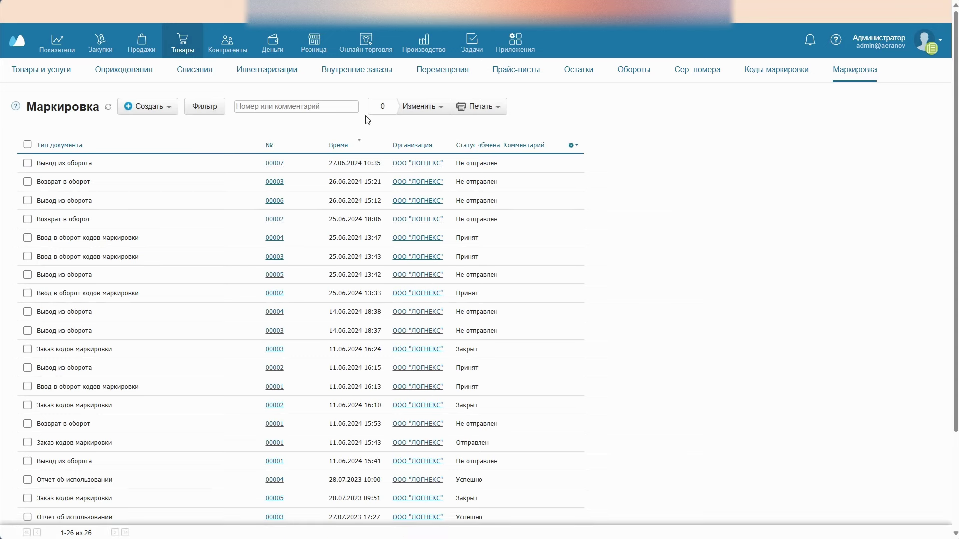
{"action": "left_click", "coordinate": [155, 107]}
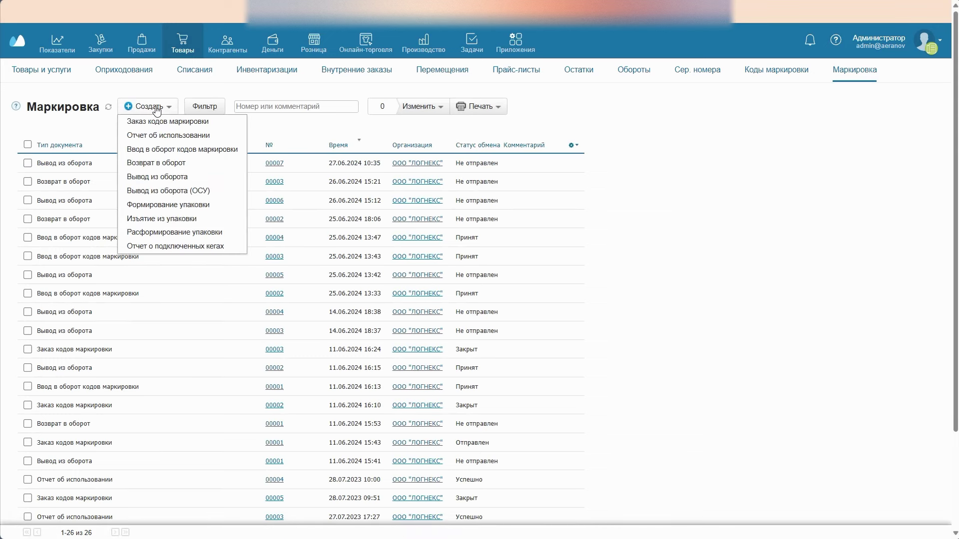
{"action": "left_click", "coordinate": [165, 166]}
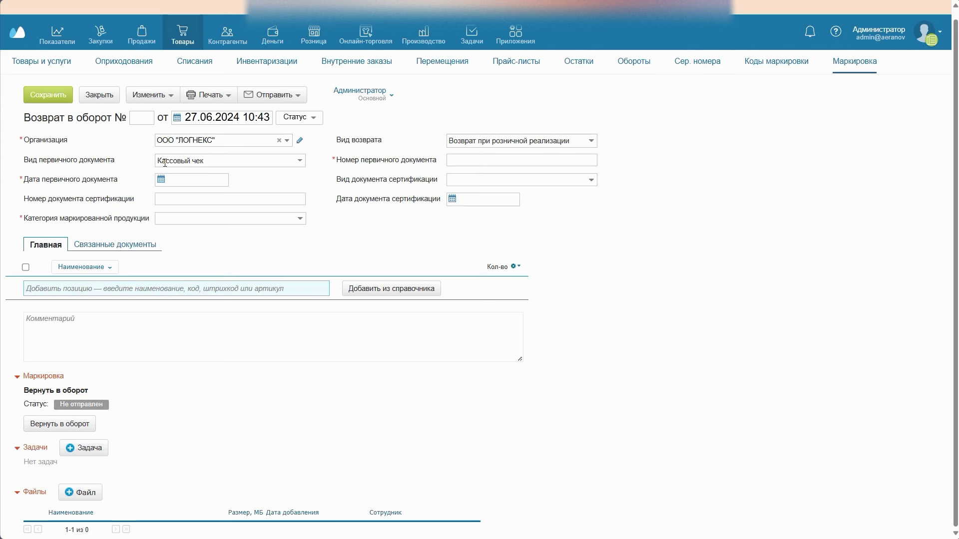
Set distance-sale return, goods paid, primary document type Прочее named Заказ (отправление).
{"action": "left_click", "coordinate": [593, 144]}
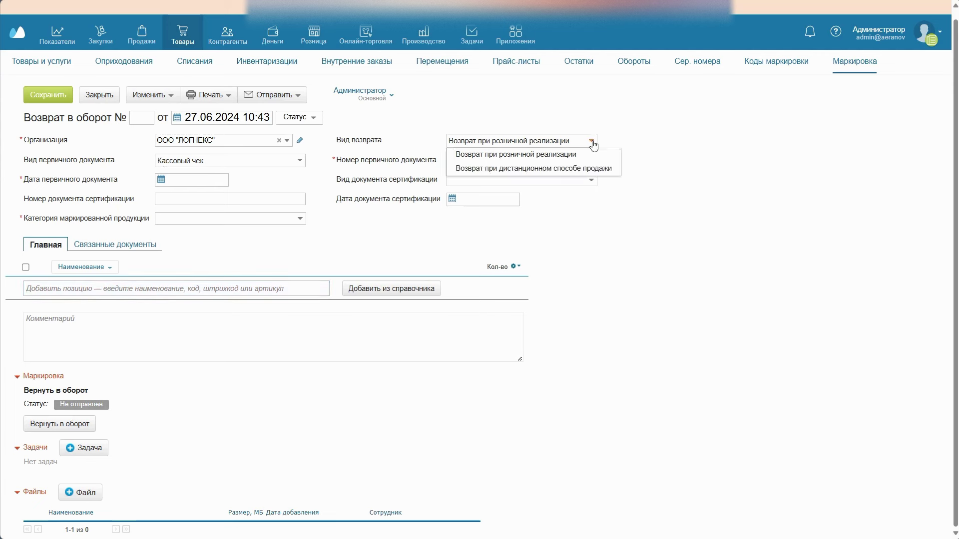
{"action": "left_click", "coordinate": [558, 167]}
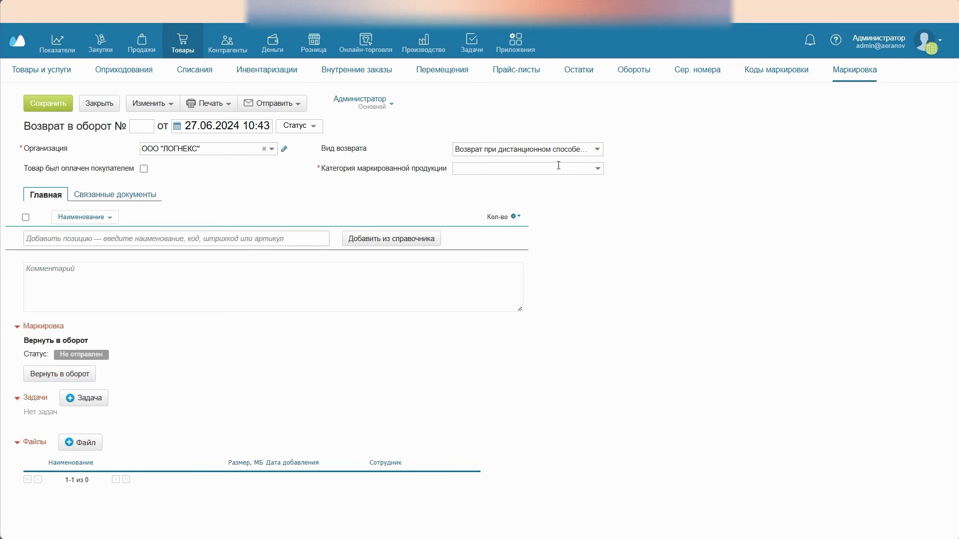
{"action": "left_click", "coordinate": [144, 169]}
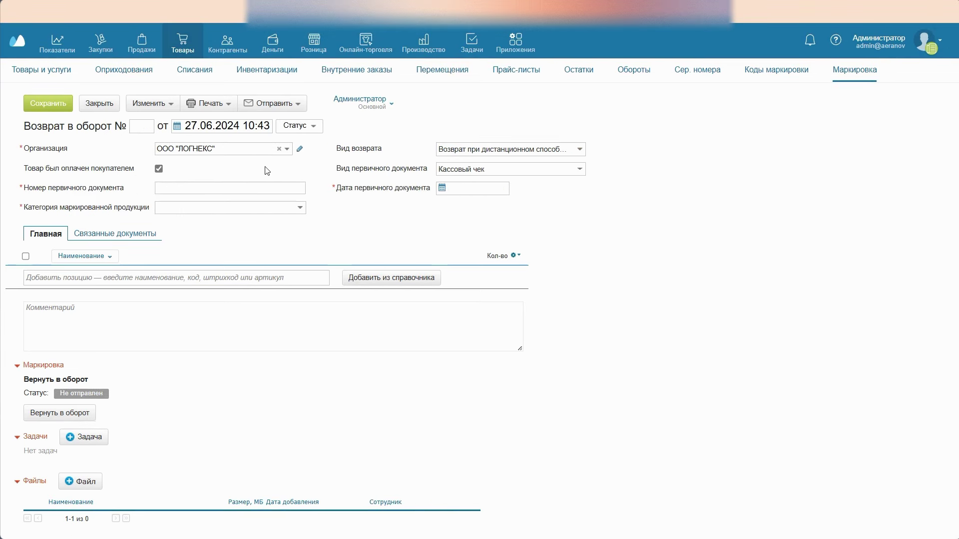
{"action": "left_click", "coordinate": [585, 173]}
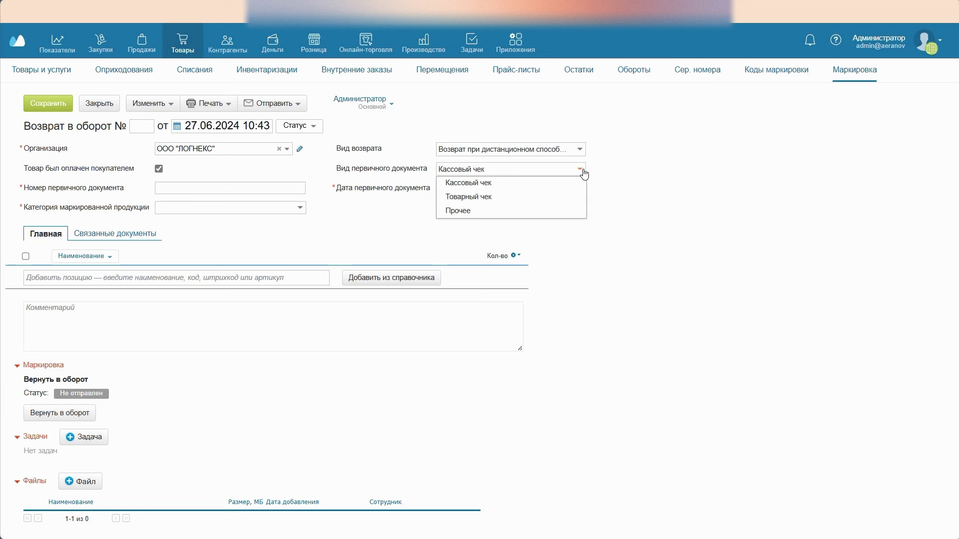
{"action": "left_click", "coordinate": [455, 208]}
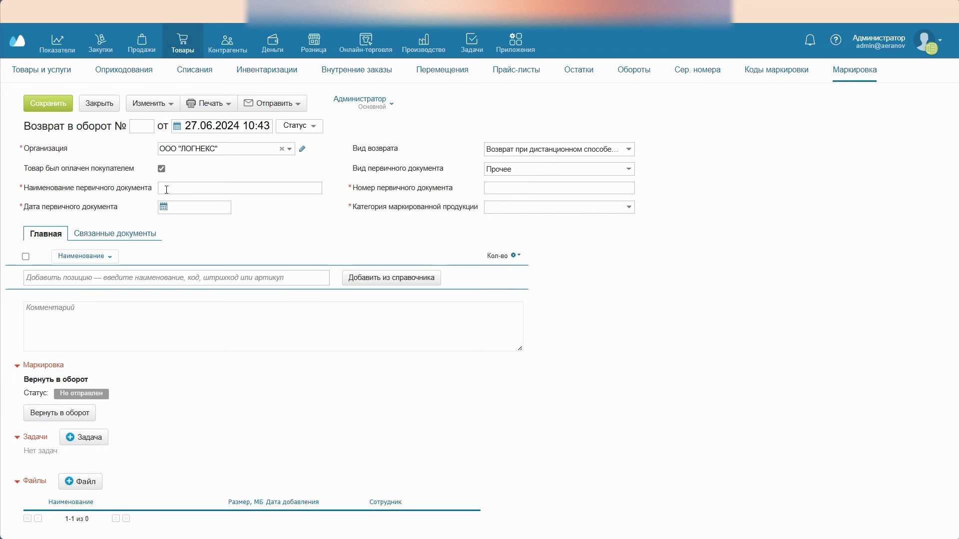
{"action": "left_click", "coordinate": [242, 190]}
{"action": "type", "text": "Заказ (отправление)"}
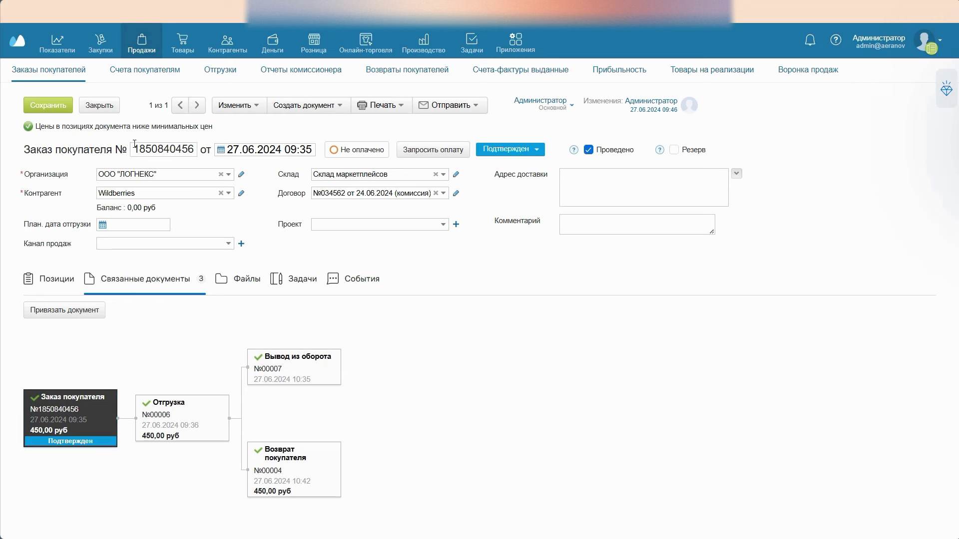
{"action": "double_click", "coordinate": [146, 149]}
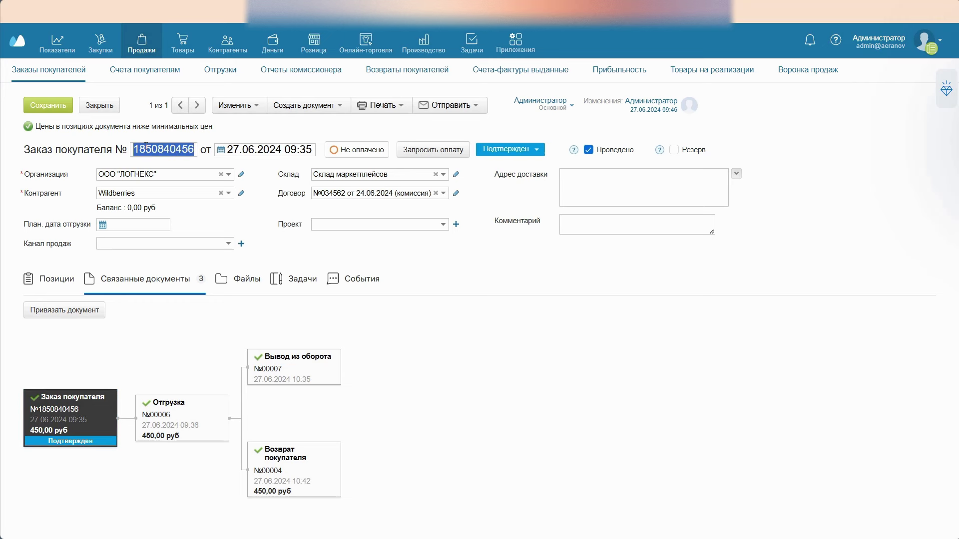
{"action": "right_click", "coordinate": [145, 146]}
{"action": "left_click", "coordinate": [185, 210]}
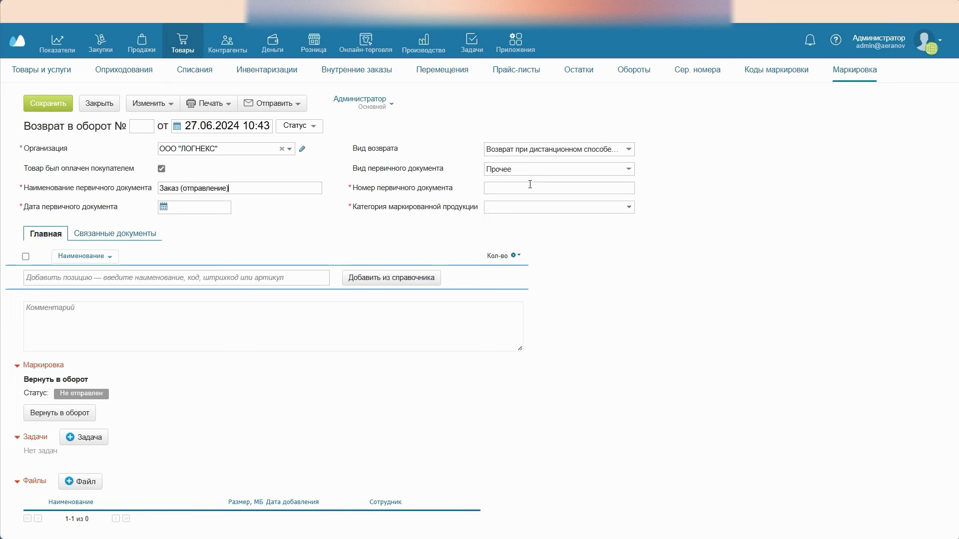
{"action": "key", "text": "ctrl+v"}
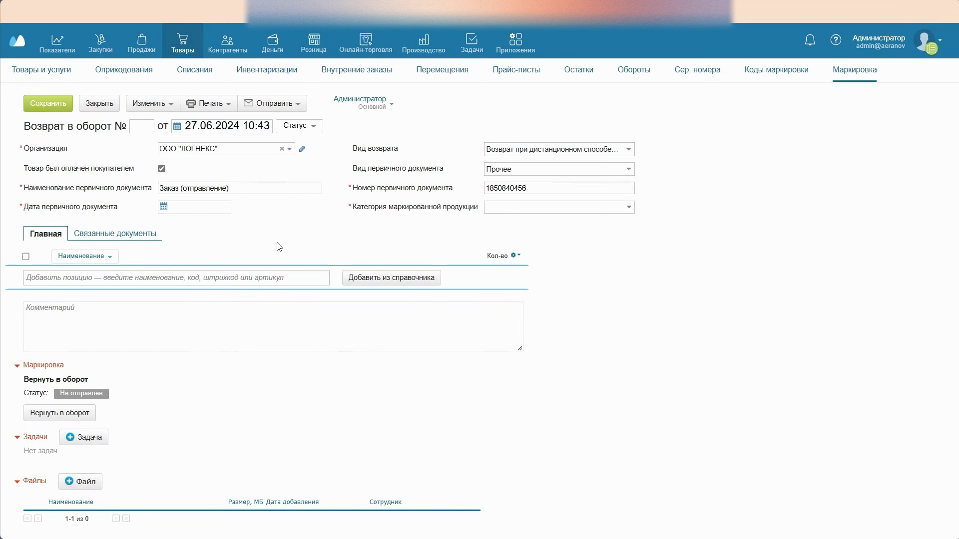
Set primary document date 27.06.2024 09:35 and product category Одежда.
{"action": "left_click", "coordinate": [201, 205]}
{"action": "key", "text": "ctrl+v"}
{"action": "left_click", "coordinate": [628, 208]}
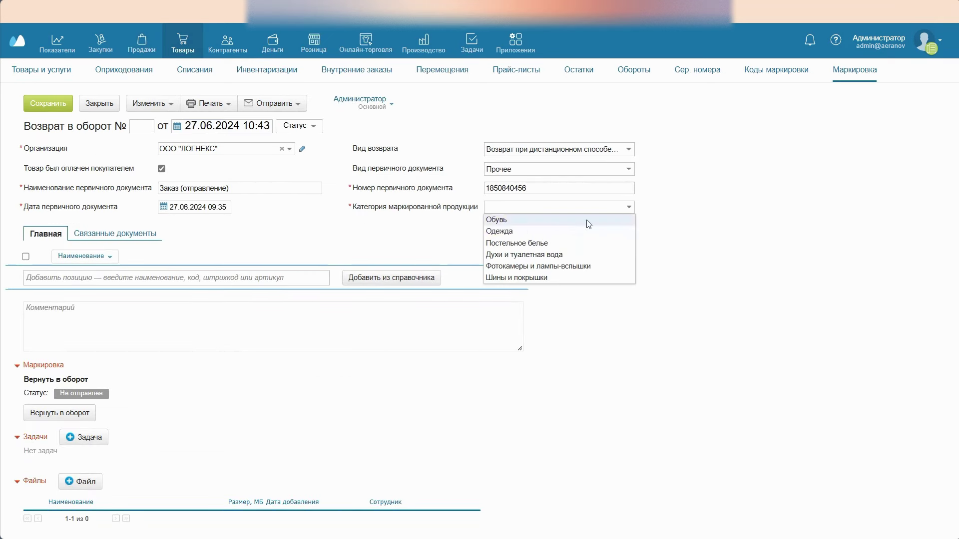
{"action": "left_click", "coordinate": [519, 231]}
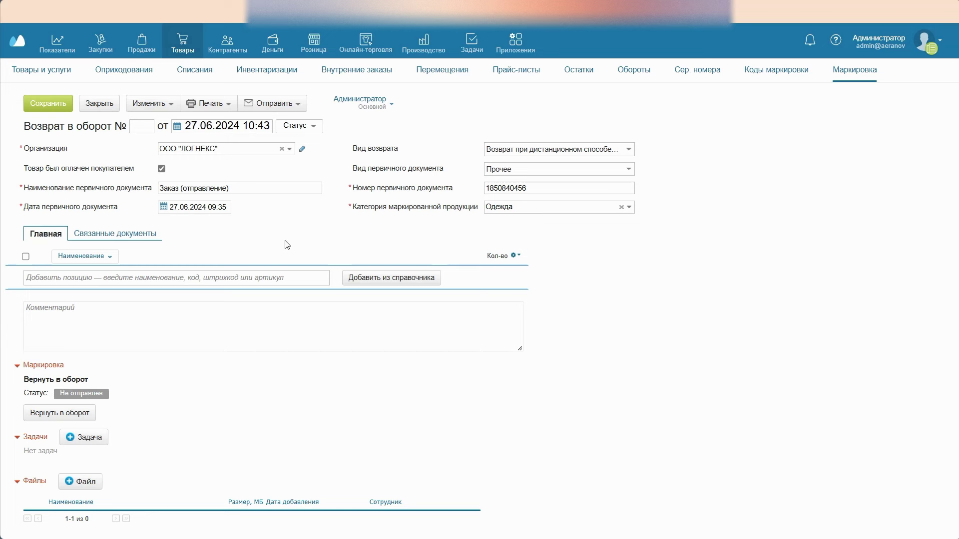
{"action": "left_click", "coordinate": [261, 277]}
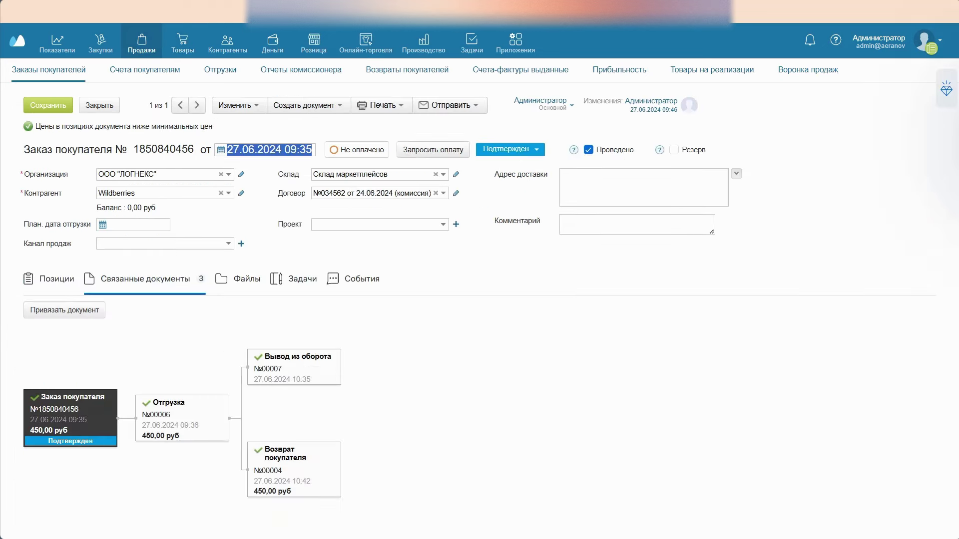
{"action": "left_click", "coordinate": [53, 283]}
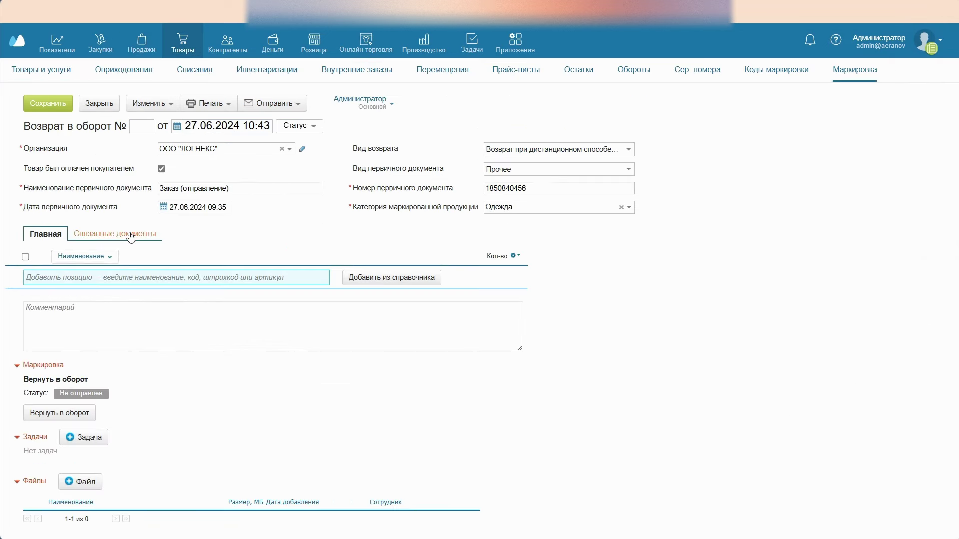
Add product 00029 Рубашка детская CU-1743 (синий, 122) to the return and save it.
{"action": "left_click", "coordinate": [100, 276]}
{"action": "type", "text": "00029"}
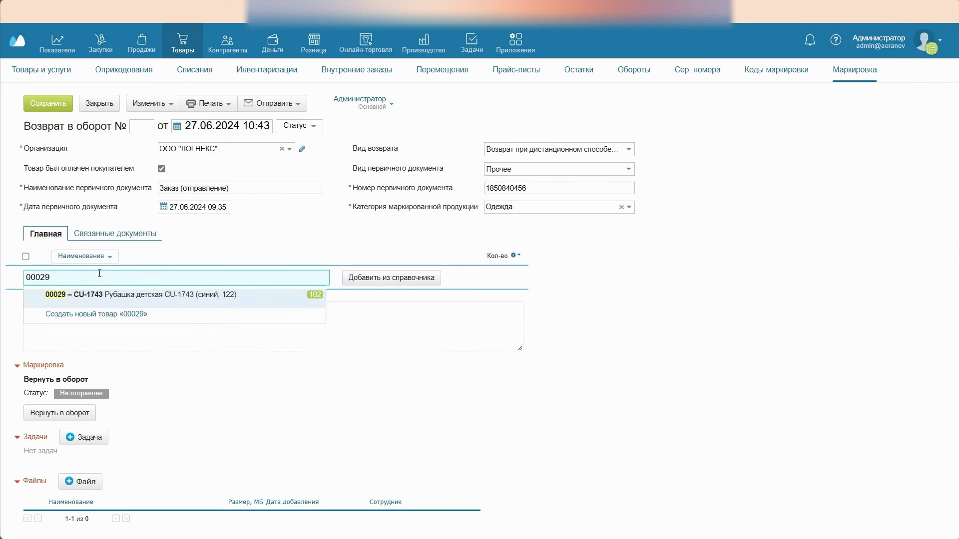
{"action": "left_click", "coordinate": [106, 294]}
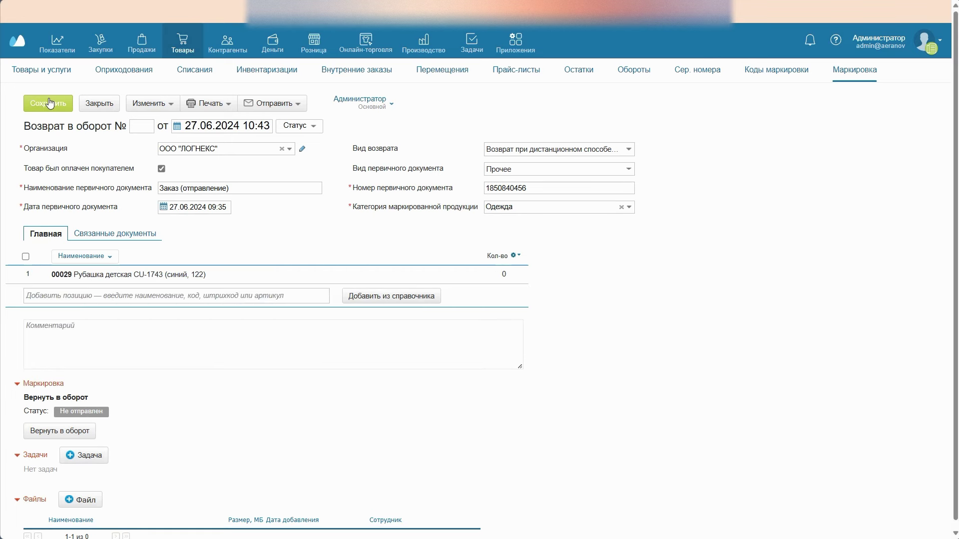
{"action": "left_click", "coordinate": [49, 103]}
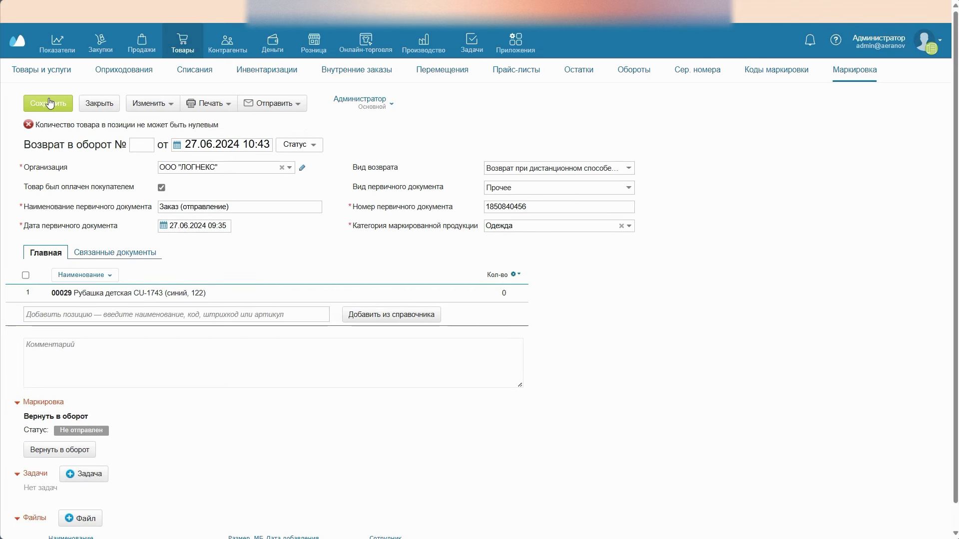
{"action": "left_click", "coordinate": [496, 296]}
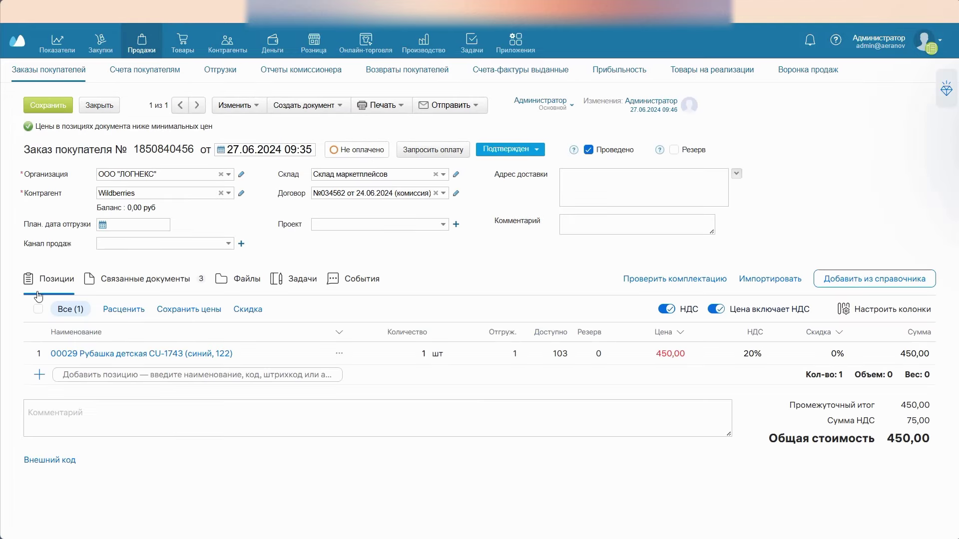
Copy item 00029's marking code from linked shipment 00006.
{"action": "left_click", "coordinate": [145, 283]}
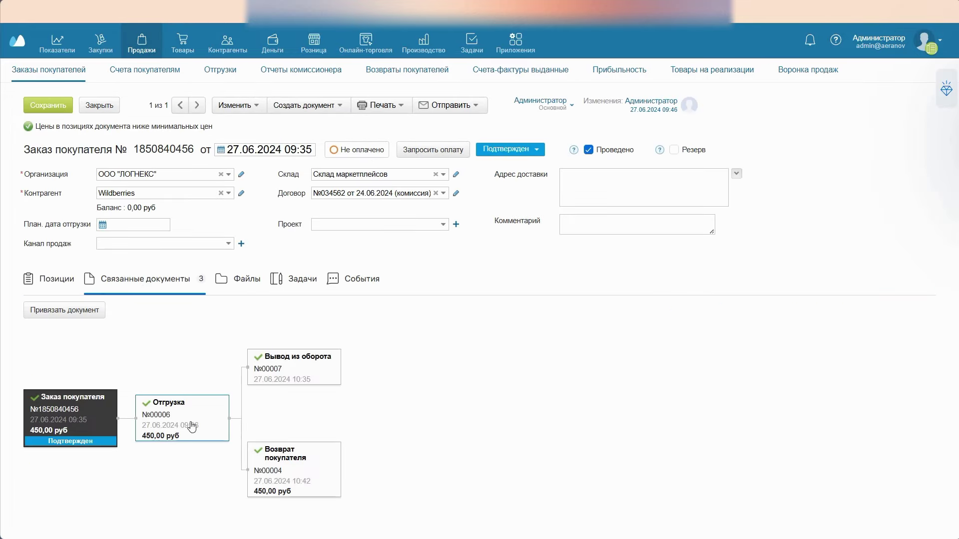
{"action": "left_click", "coordinate": [193, 426]}
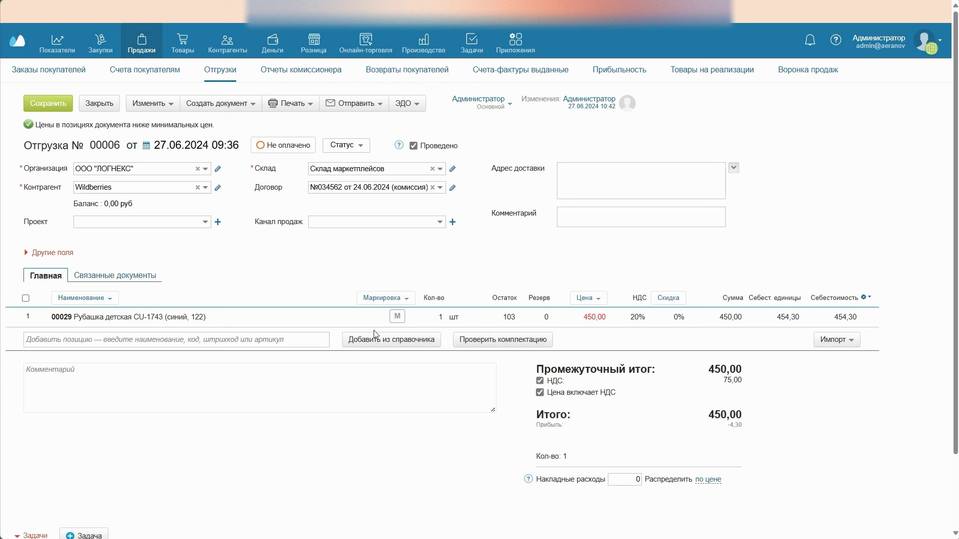
{"action": "left_click", "coordinate": [397, 318]}
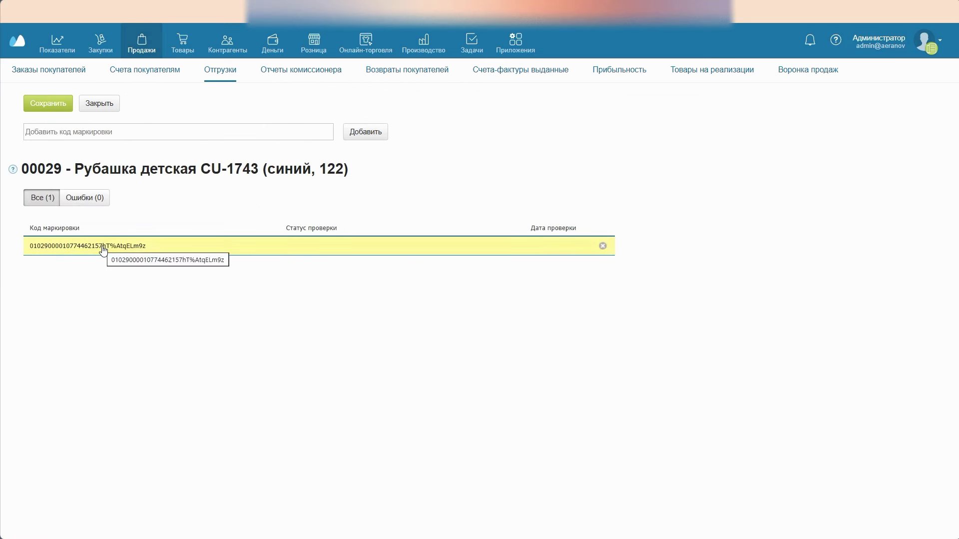
{"action": "left_click_drag", "start_coordinate": [163, 248], "coordinate": [31, 250]}
{"action": "left_click", "coordinate": [49, 211]}
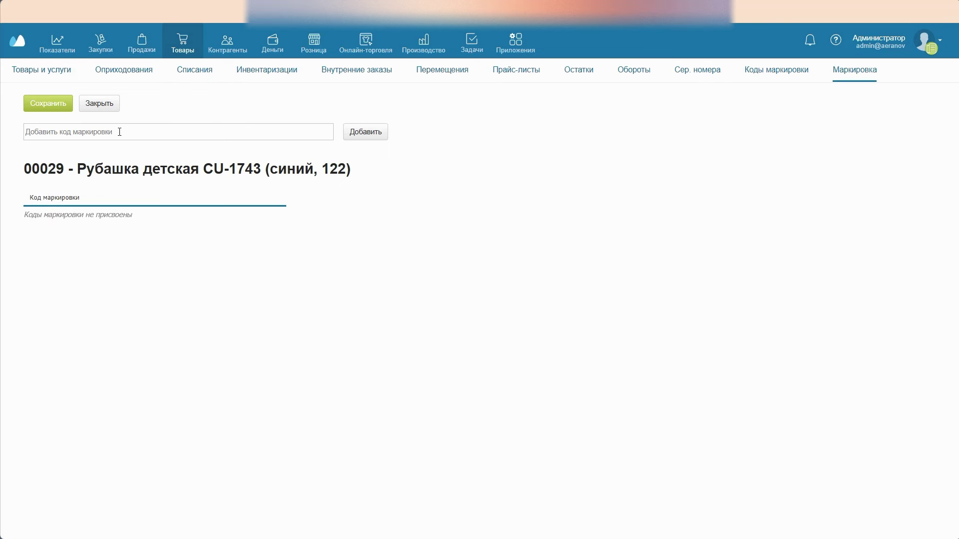
{"action": "right_click", "coordinate": [120, 134]}
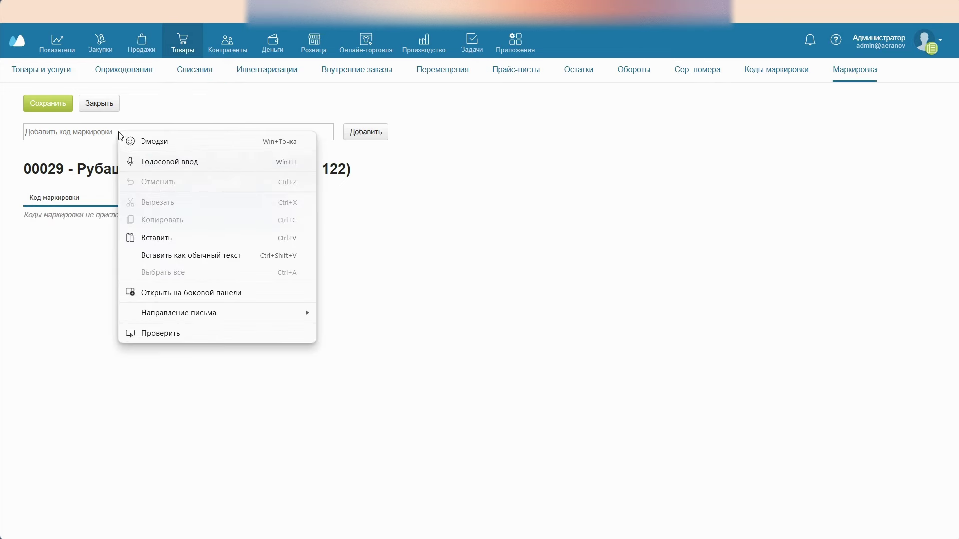
Attach the copied marking code to item 00029 and save return 00004.
{"action": "left_click", "coordinate": [163, 237]}
{"action": "left_click", "coordinate": [365, 133]}
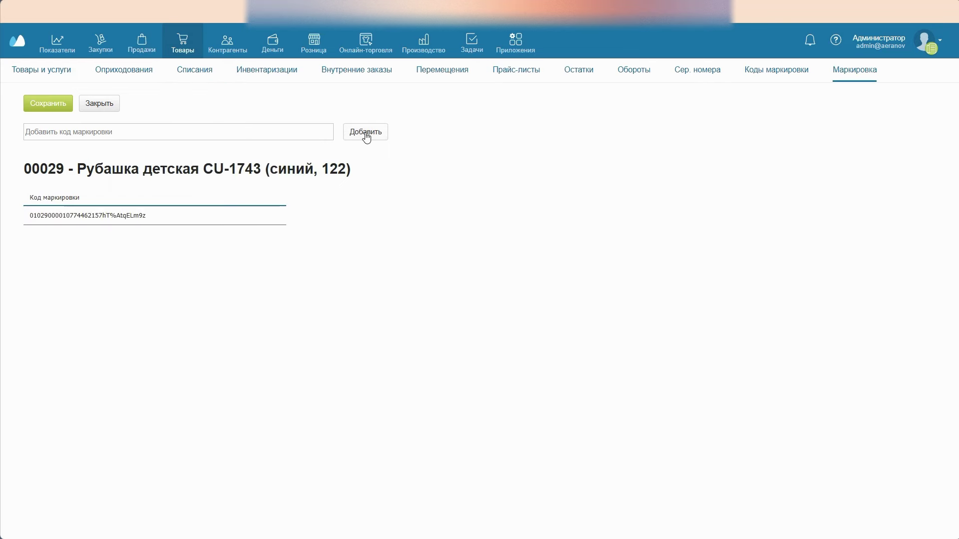
{"action": "left_click", "coordinate": [50, 104]}
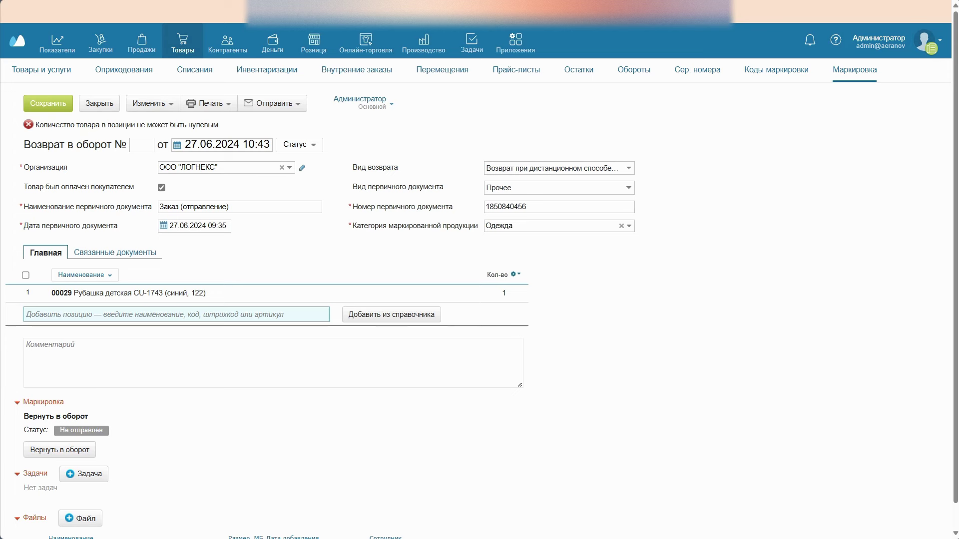
{"action": "left_click", "coordinate": [49, 105]}
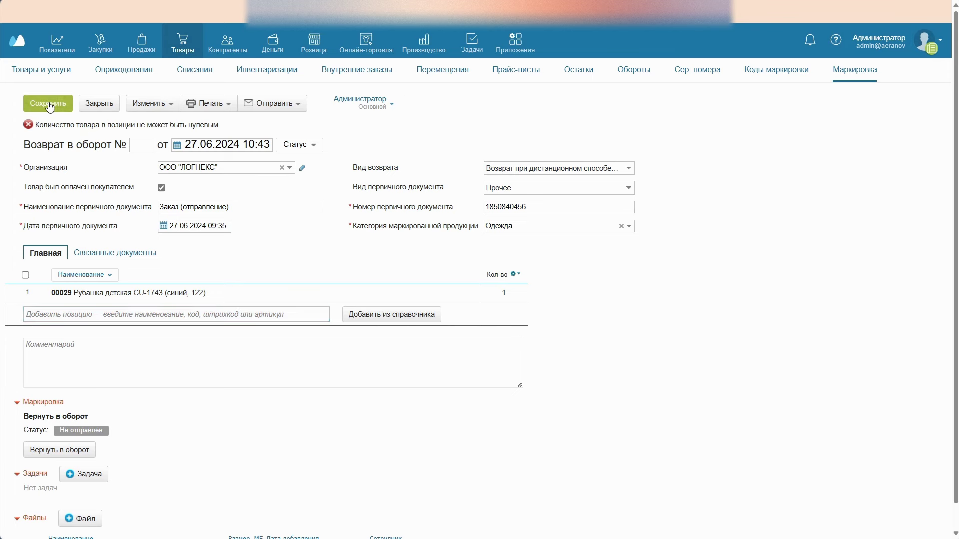
{"action": "scroll", "coordinate": [194, 325], "scroll_direction": "down", "scroll_amount": 1}
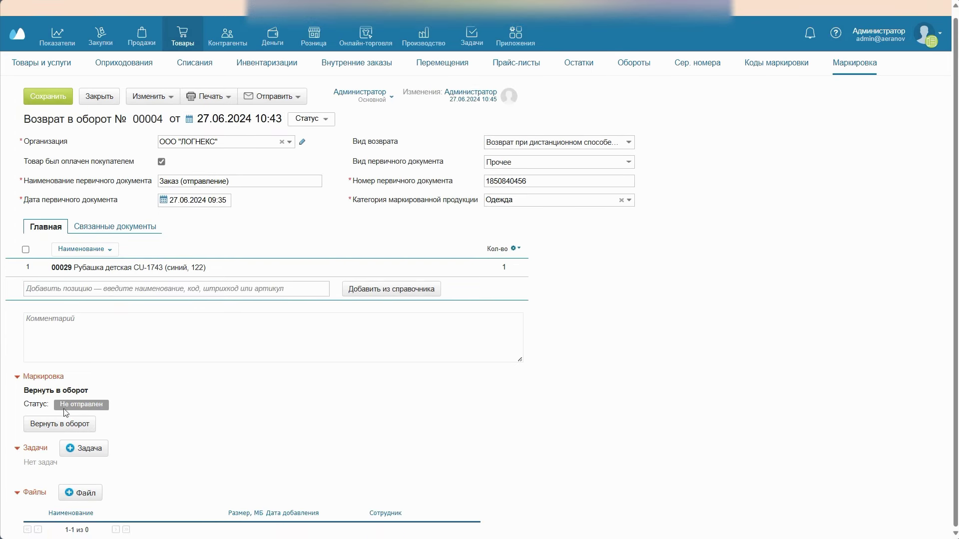
Submit the return to circulation, signing it with the CryptoPro certificate.
{"action": "left_click", "coordinate": [77, 427]}
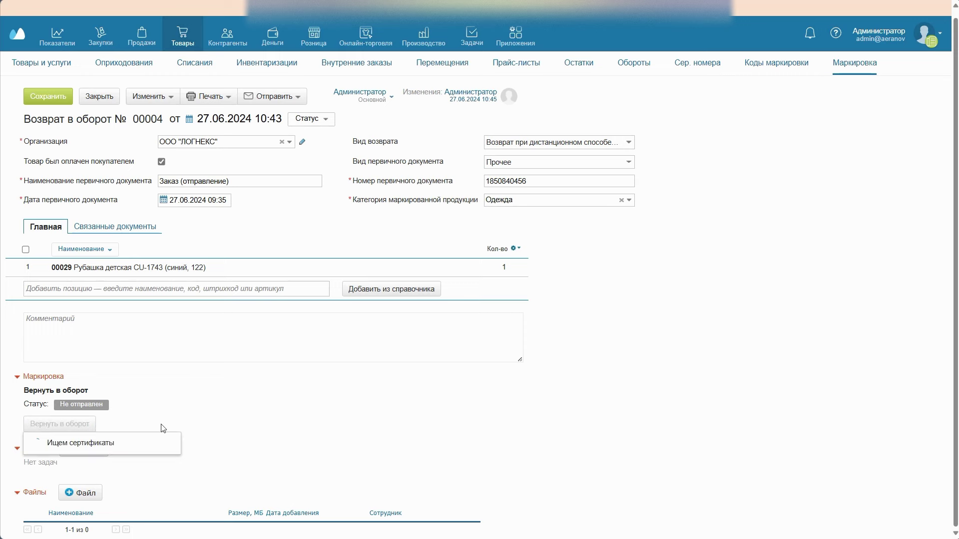
{"action": "left_click", "coordinate": [417, 361]}
{"action": "left_click", "coordinate": [100, 66]}
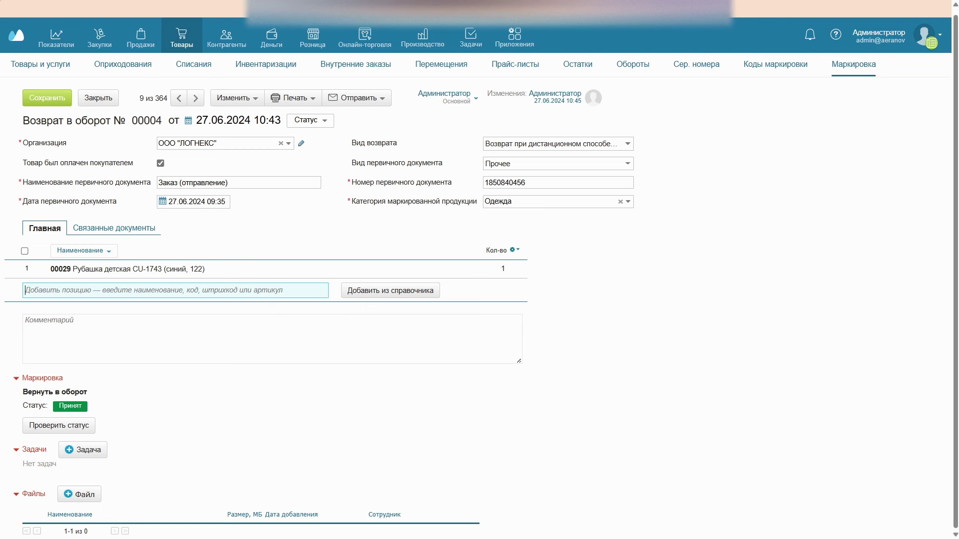
{"action": "key", "text": "ctrl+Tab"}
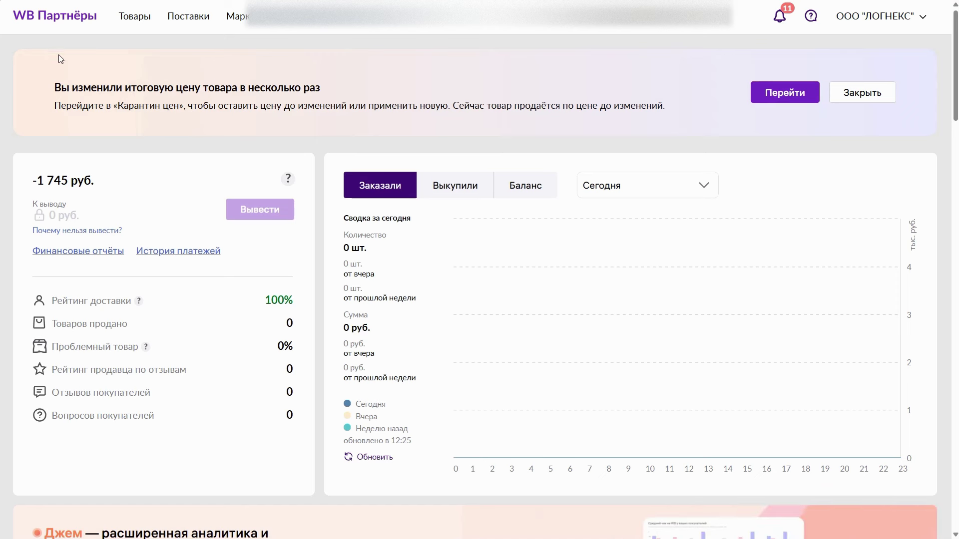
Copy the cancelled assembly task's number and open the support Диалоги page.
{"action": "mouse_move", "coordinate": [257, 22]}
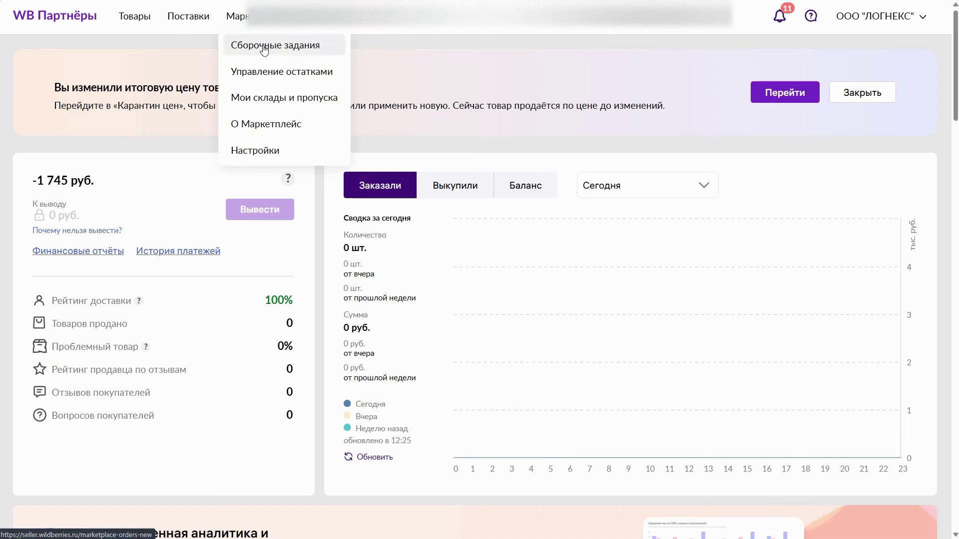
{"action": "left_click", "coordinate": [263, 45]}
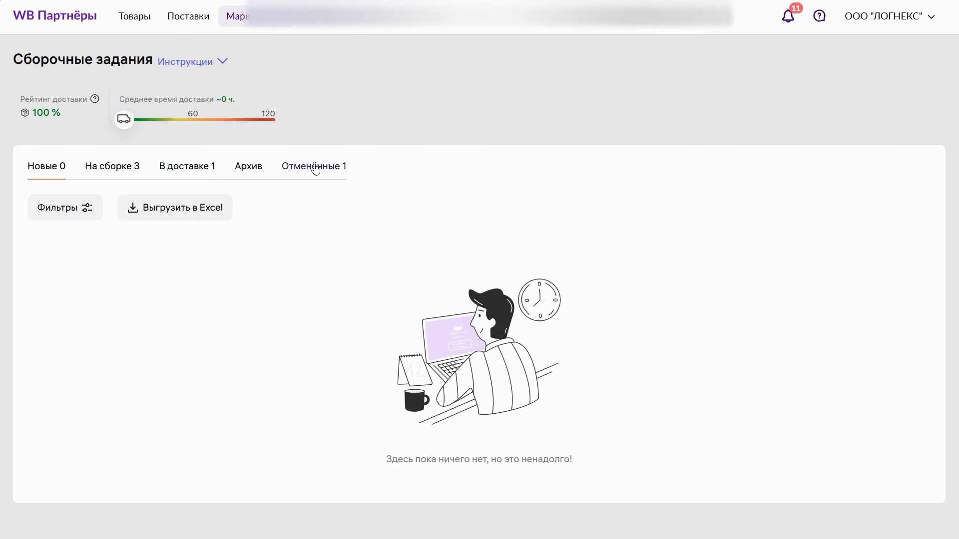
{"action": "left_click", "coordinate": [320, 166]}
{"action": "left_click_drag", "start_coordinate": [158, 299], "coordinate": [35, 301]}
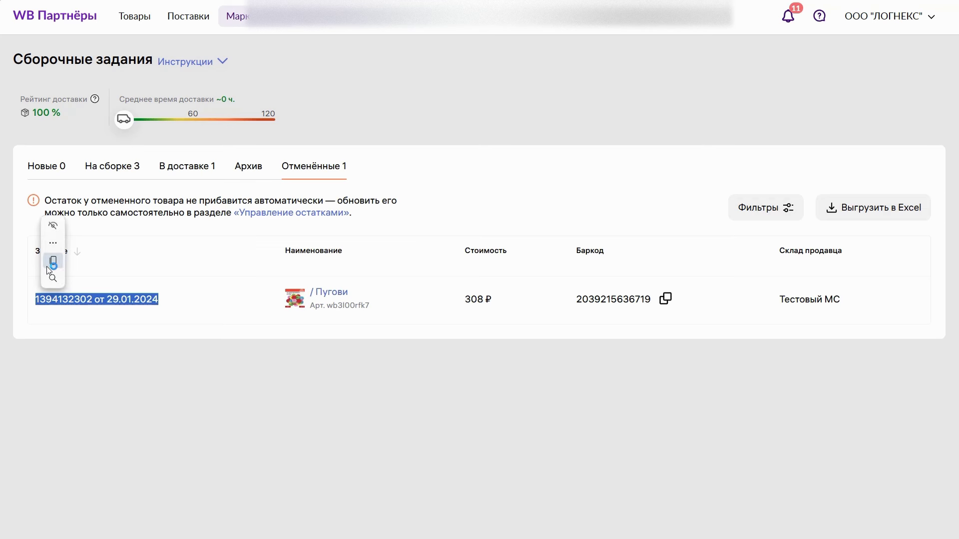
{"action": "left_click", "coordinate": [53, 260]}
{"action": "left_click", "coordinate": [819, 18]}
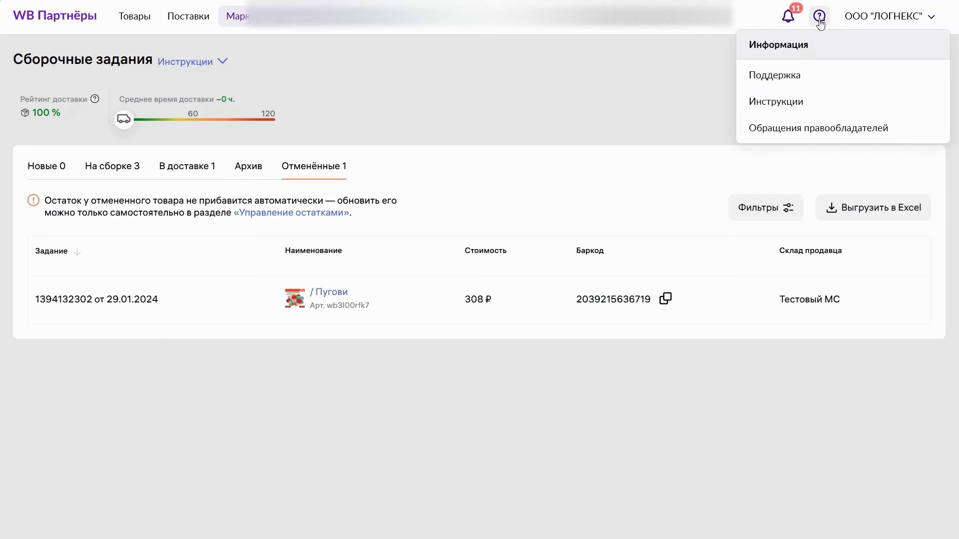
{"action": "left_click", "coordinate": [774, 76]}
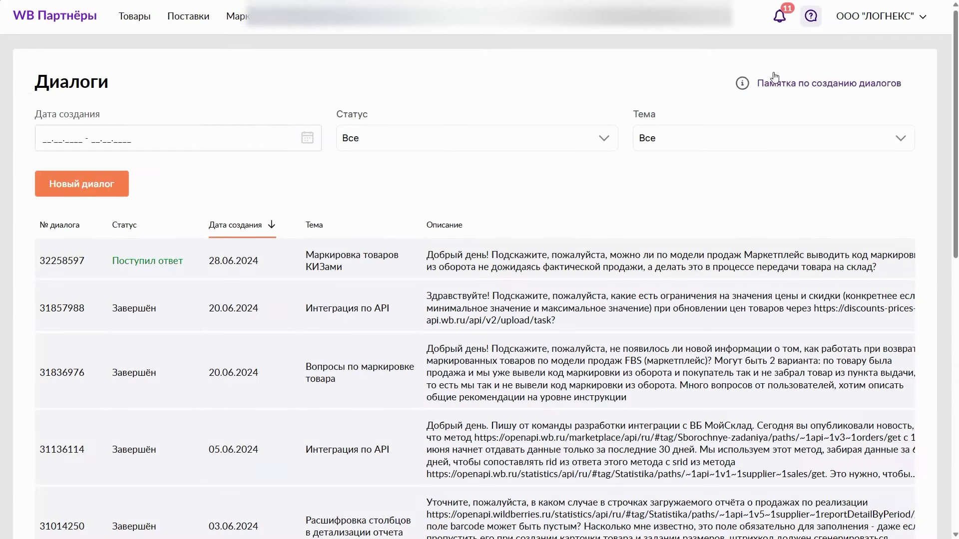
Create a dialogue under Маркировка товара / Маркировка товаров КИЗами with the returned-shipment question.
{"action": "left_click", "coordinate": [100, 186]}
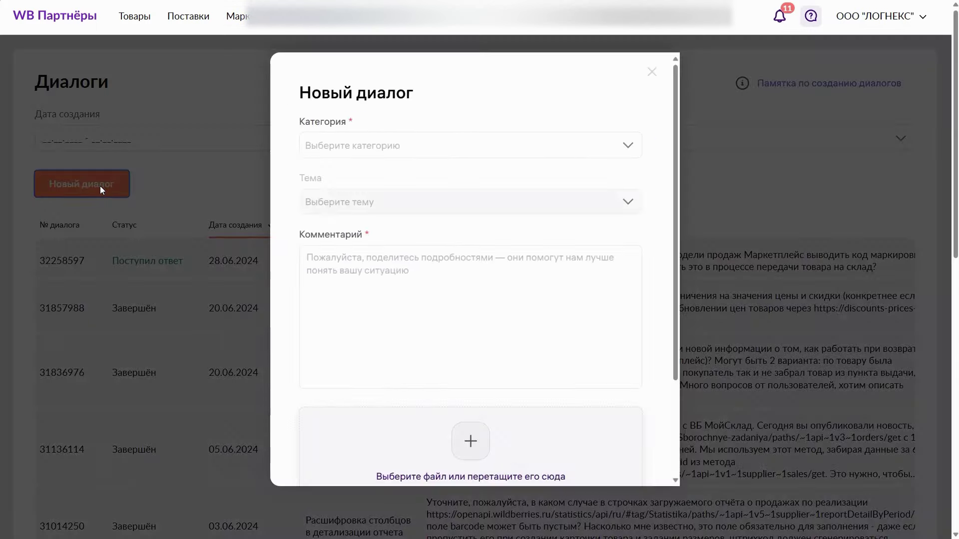
{"action": "left_click", "coordinate": [624, 152]}
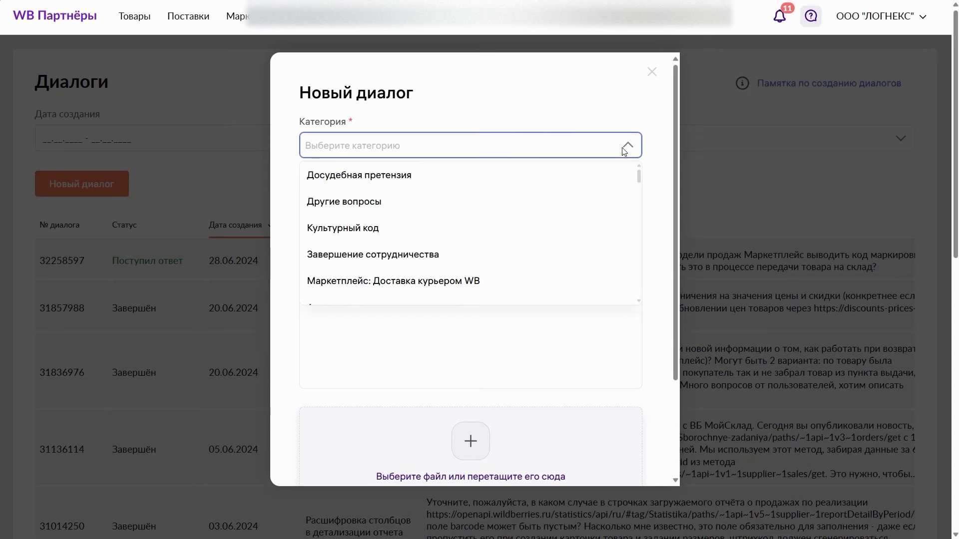
{"action": "scroll", "coordinate": [364, 262], "scroll_direction": "down", "scroll_amount": 3}
{"action": "left_click", "coordinate": [362, 264]}
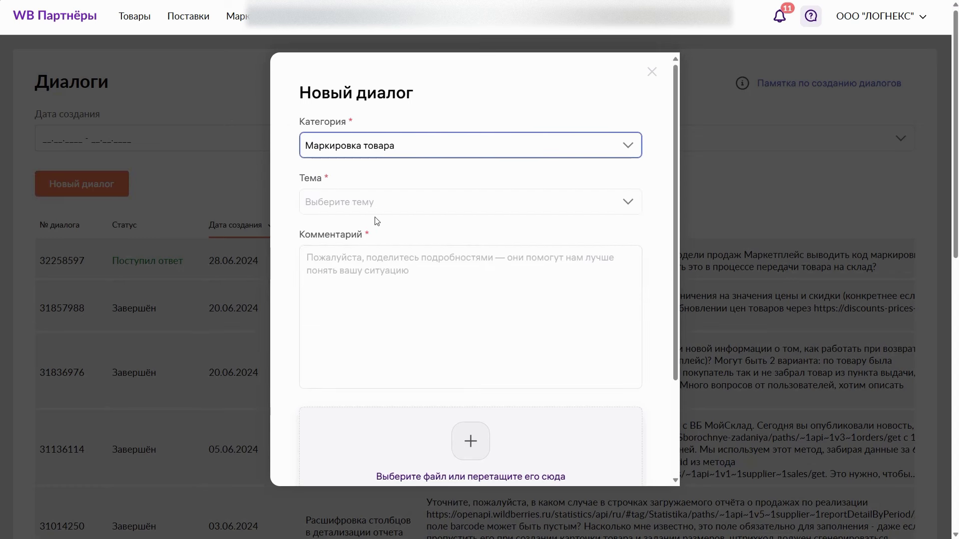
{"action": "left_click", "coordinate": [402, 209]}
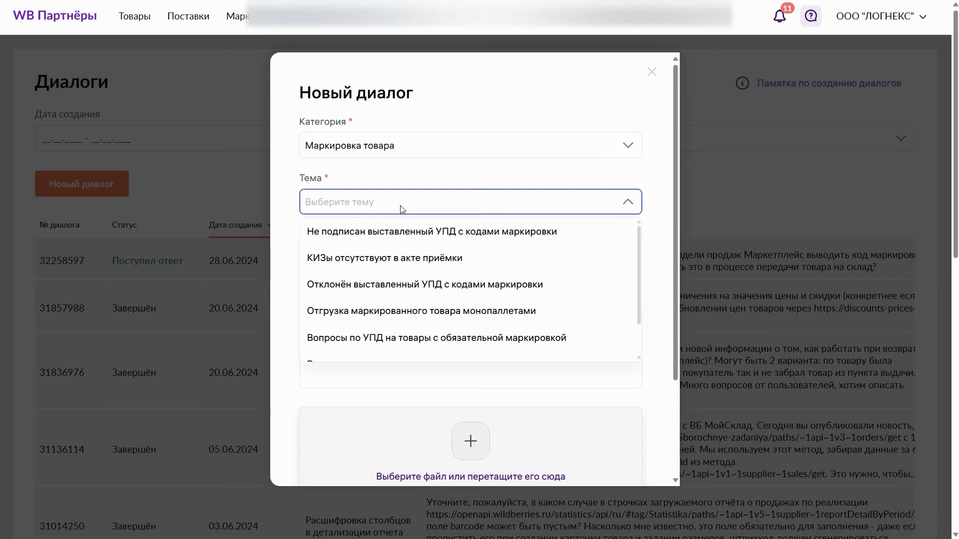
{"action": "scroll", "coordinate": [375, 238], "scroll_direction": "down", "scroll_amount": 3}
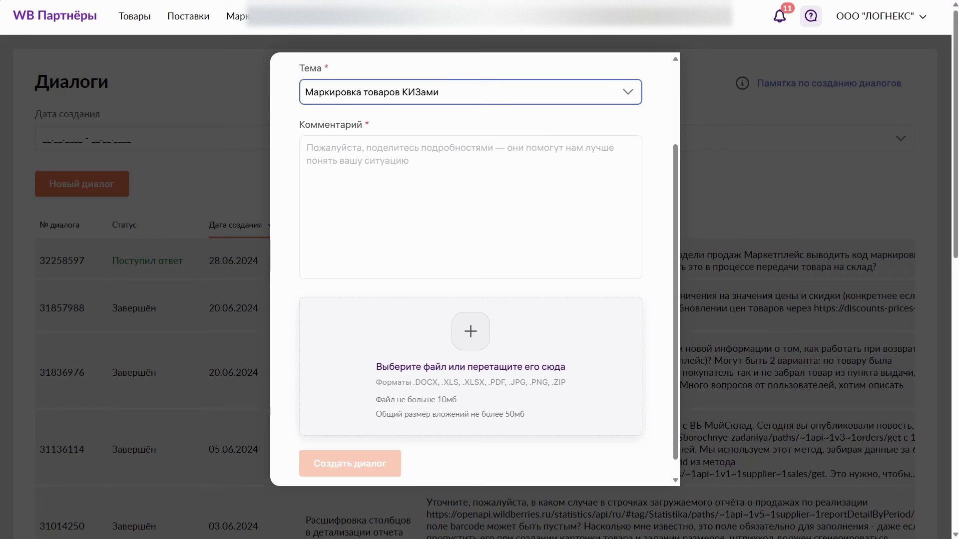
{"action": "left_click", "coordinate": [379, 146]}
{"action": "key", "text": "ctrl+v"}
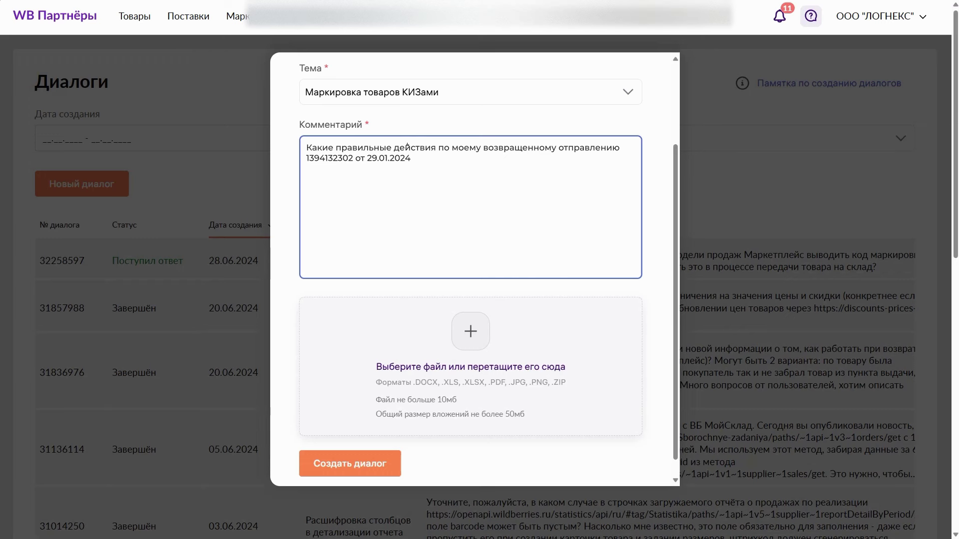
{"action": "scroll", "coordinate": [396, 277], "scroll_direction": "down", "scroll_amount": 1}
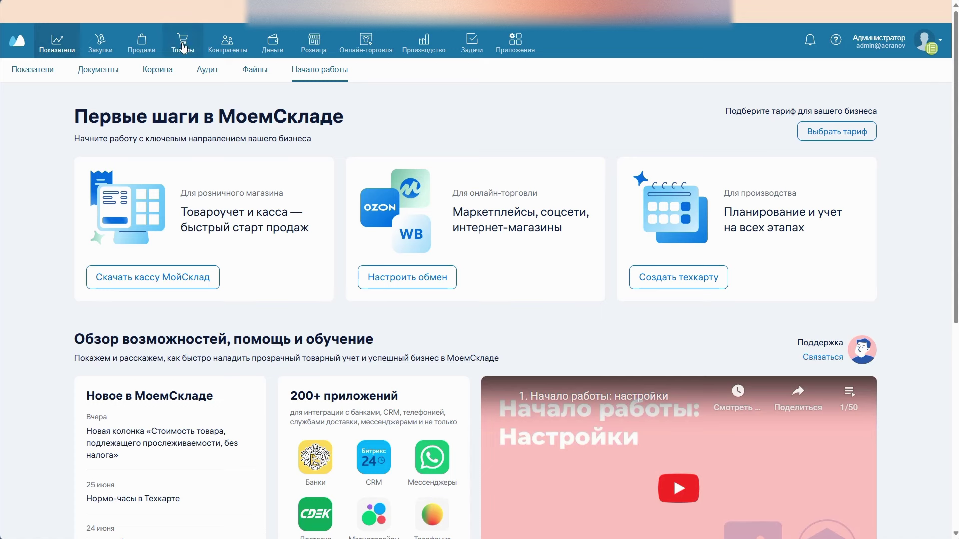
Create and save write-off 00003 for one unit of product 00029 from Склад маркетплейсов.
{"action": "mouse_move", "coordinate": [182, 46]}
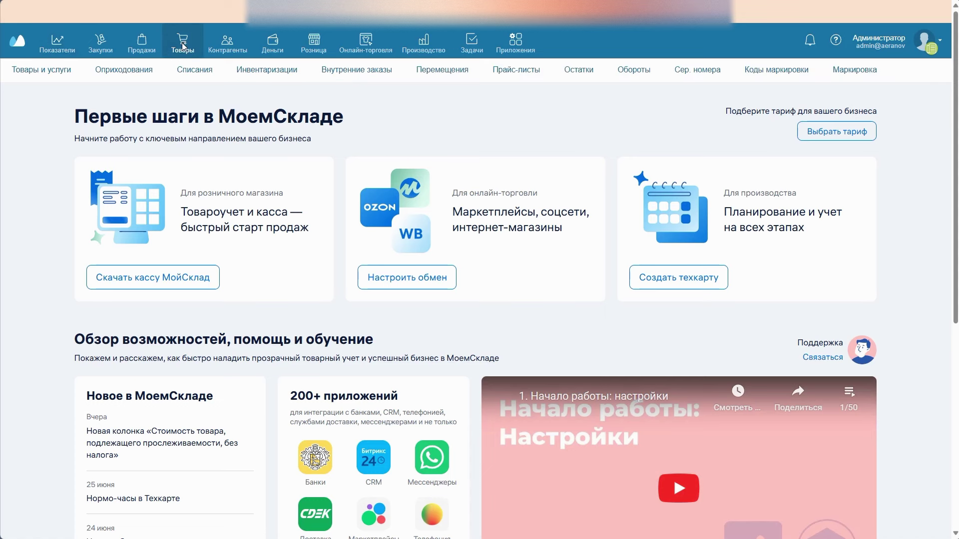
{"action": "left_click", "coordinate": [198, 74]}
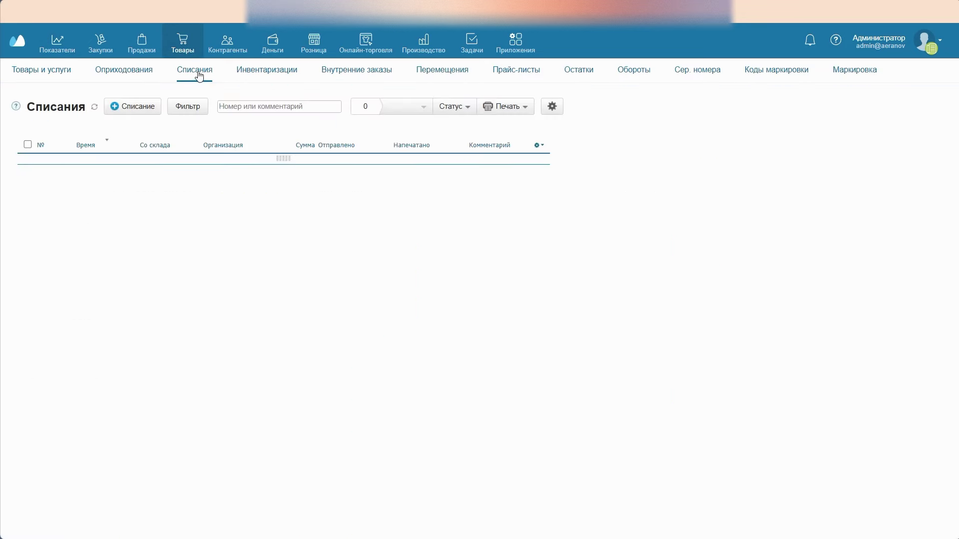
{"action": "left_click", "coordinate": [148, 110]}
{"action": "left_click", "coordinate": [284, 233]}
{"action": "type", "text": "00"}
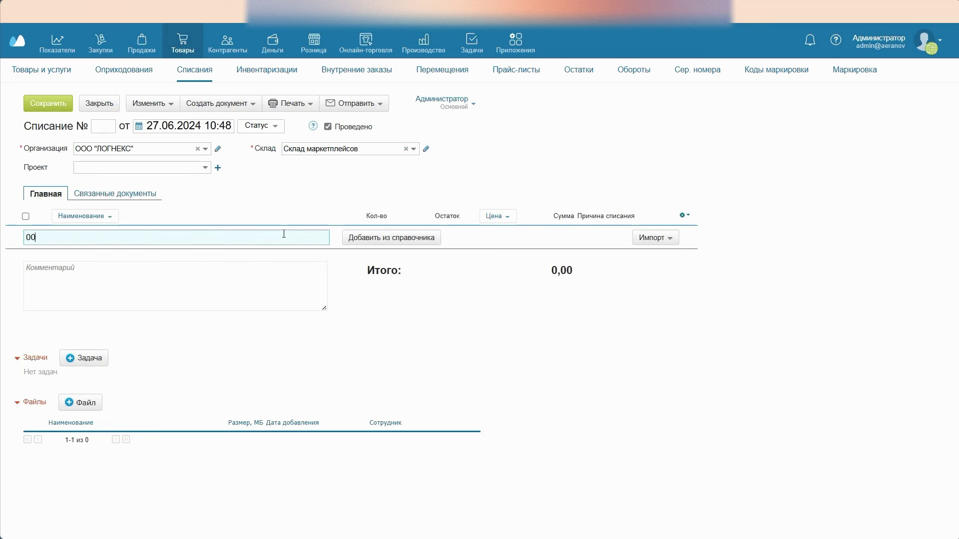
{"action": "type", "text": "029"}
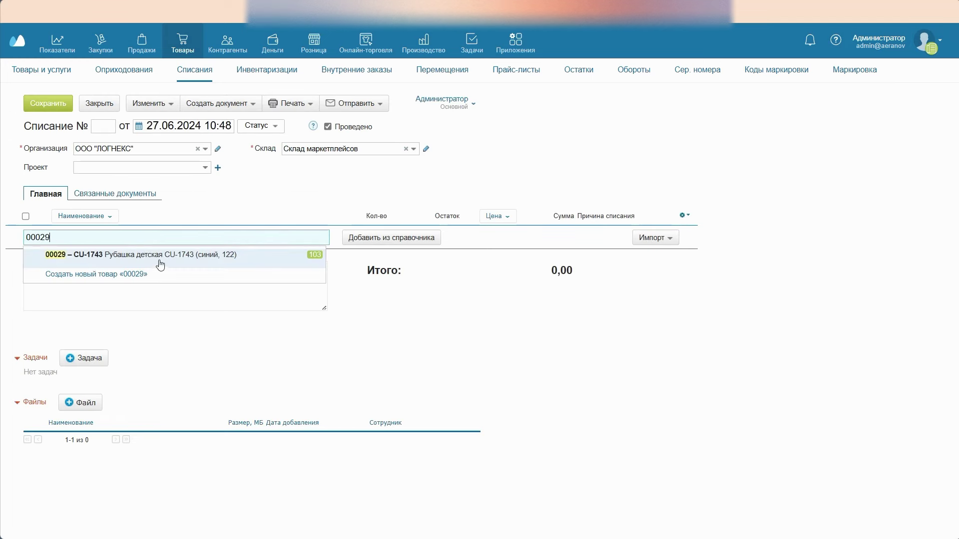
{"action": "left_click", "coordinate": [160, 264]}
{"action": "left_click", "coordinate": [42, 103]}
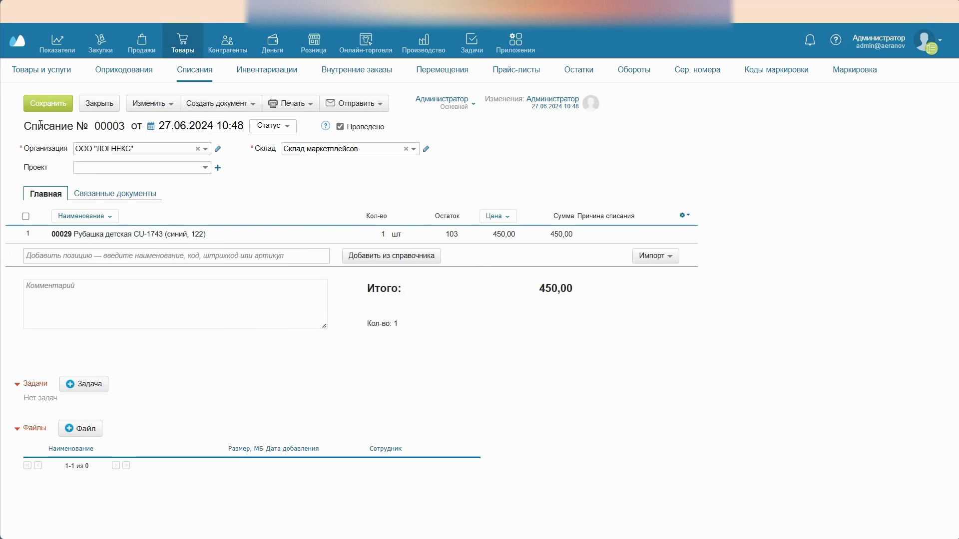
{"action": "left_click", "coordinate": [247, 105]}
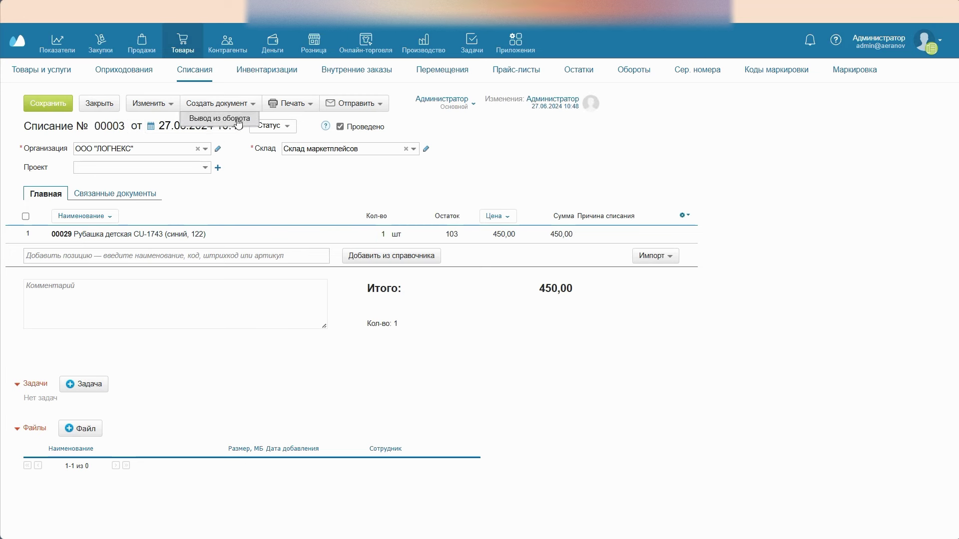
Create a Вывод из оборота from the write-off with method Утрата and basis Прочее.
{"action": "left_click", "coordinate": [238, 120]}
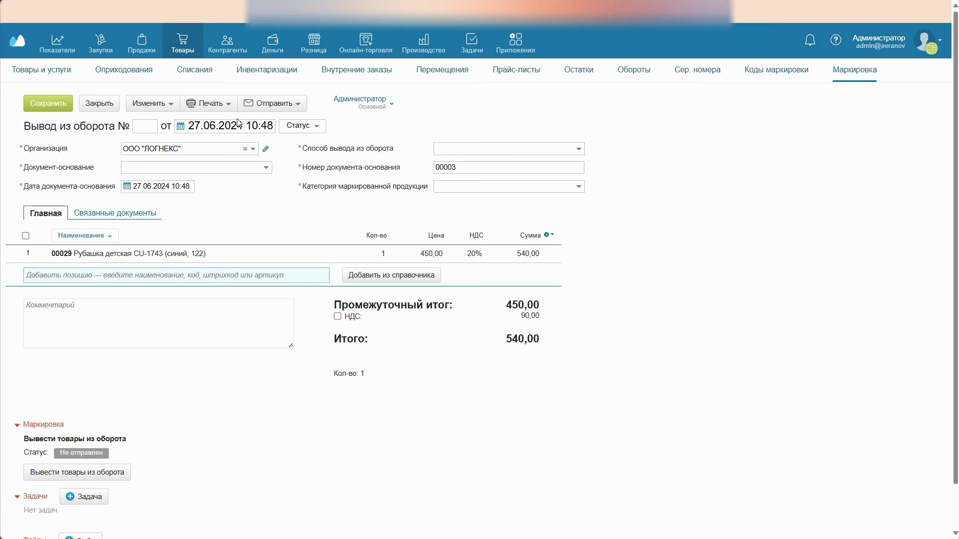
{"action": "left_click", "coordinate": [578, 149]}
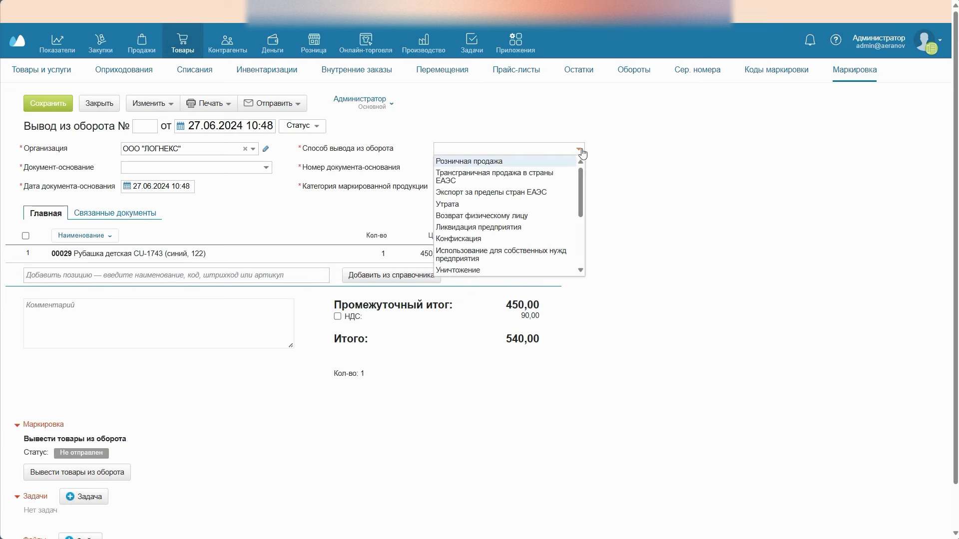
{"action": "left_click", "coordinate": [460, 205]}
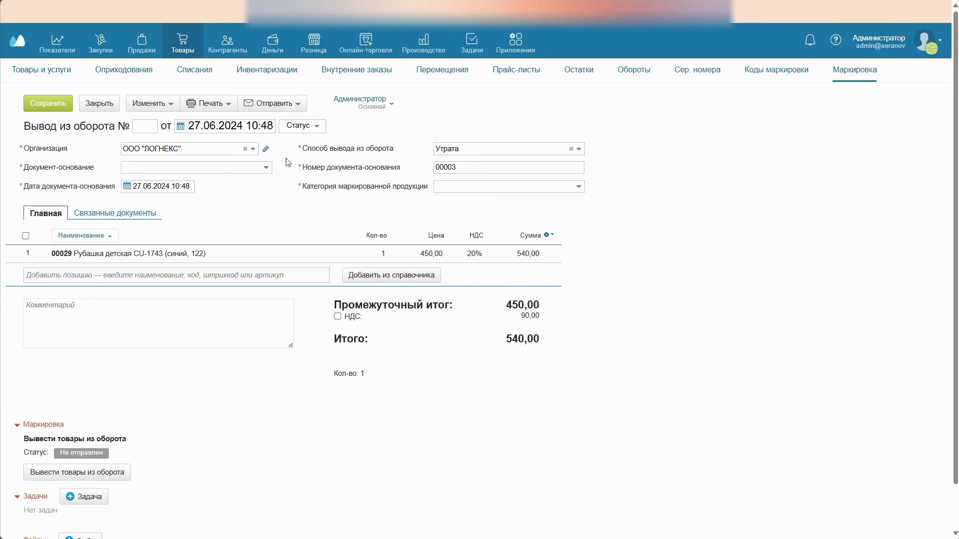
{"action": "left_click", "coordinate": [149, 167]}
{"action": "left_click", "coordinate": [181, 183]}
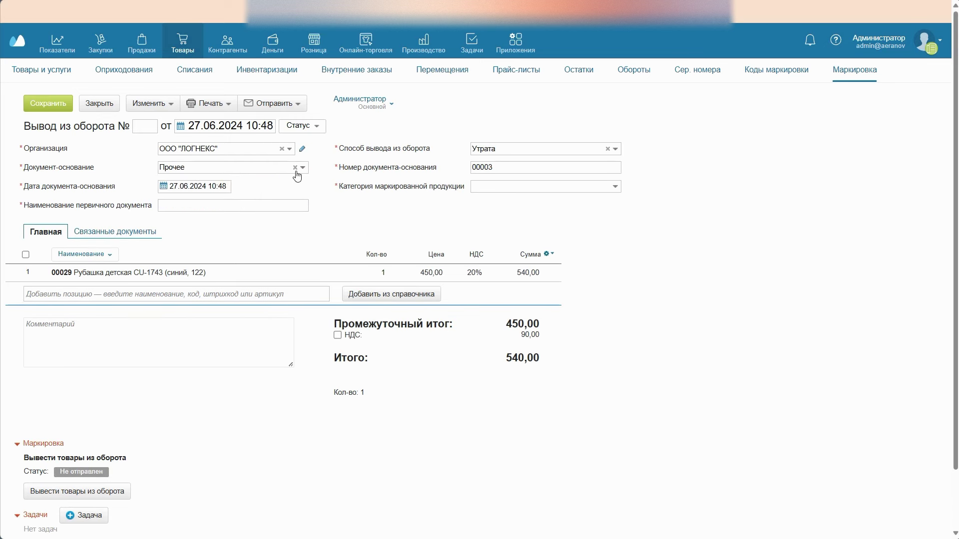
{"action": "key", "text": "Tab"}
{"action": "left_click", "coordinate": [500, 167]}
Set product category Одежда and primary document name Списание.
{"action": "left_click", "coordinate": [616, 187]}
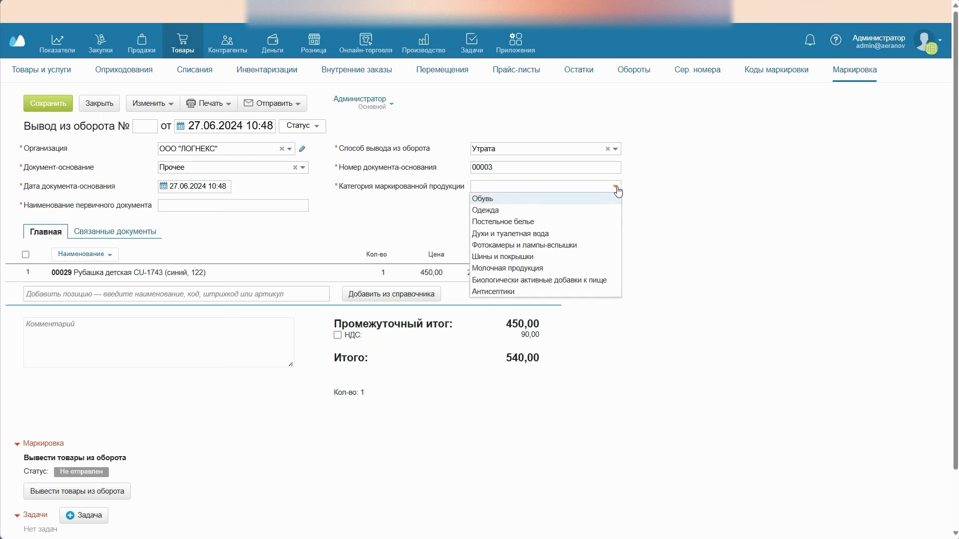
{"action": "left_click", "coordinate": [494, 210]}
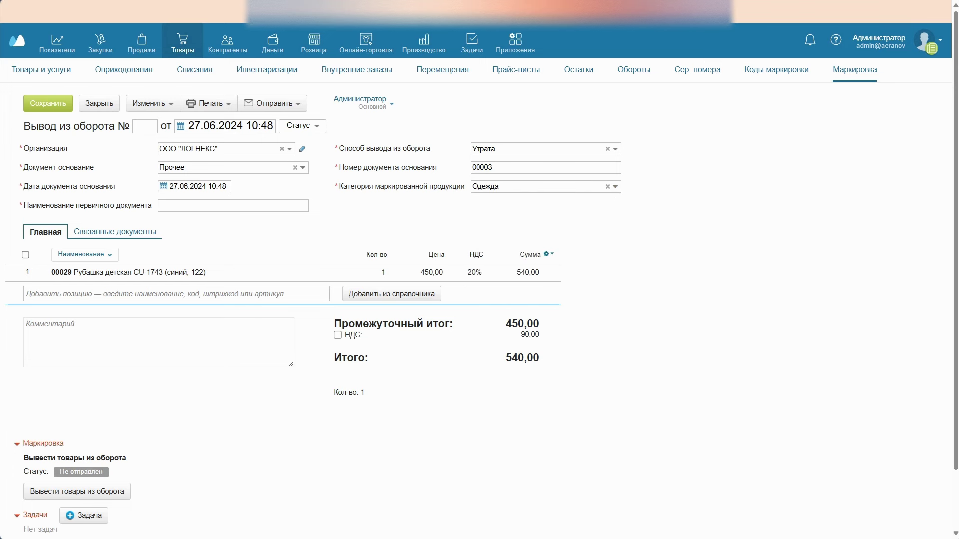
{"action": "left_click", "coordinate": [223, 205]}
{"action": "type", "text": "Списание"}
Attach the pasted marking code to item 00029 and save withdrawal document 00008.
{"action": "left_click", "coordinate": [378, 297]}
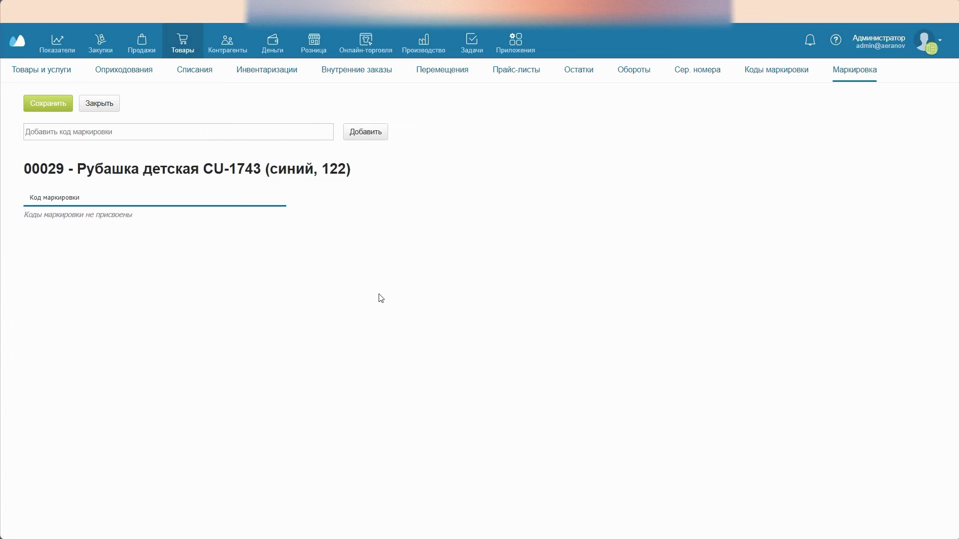
{"action": "left_click", "coordinate": [143, 139]}
{"action": "key", "text": "ctrl+v"}
{"action": "left_click", "coordinate": [368, 133]}
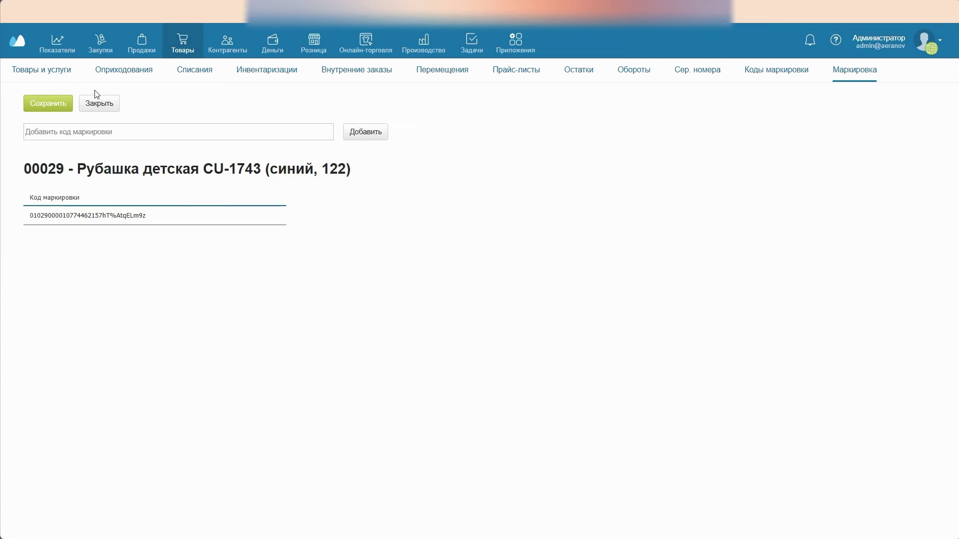
{"action": "left_click", "coordinate": [61, 106]}
{"action": "left_click", "coordinate": [59, 106]}
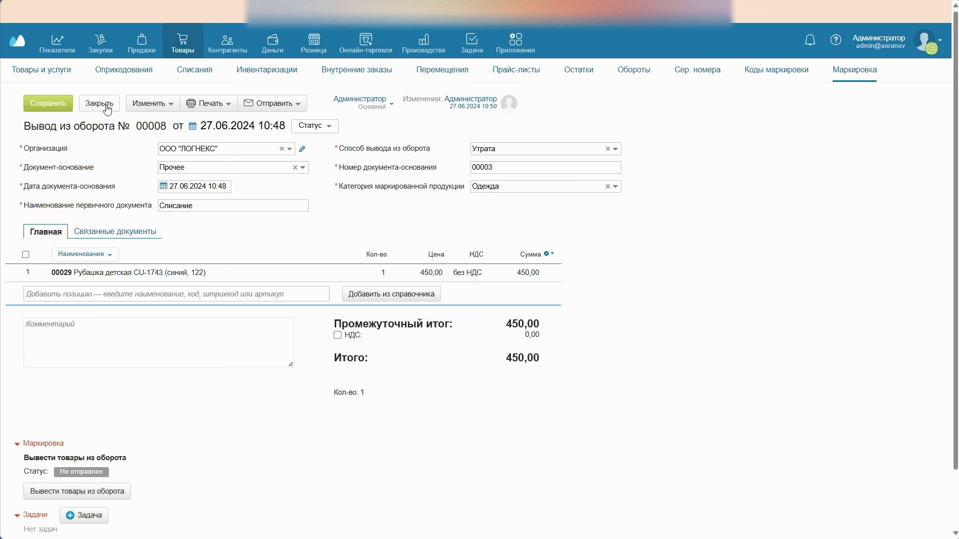
Submit the withdrawal from circulation, signing it with the chosen certificate.
{"action": "left_click", "coordinate": [45, 491]}
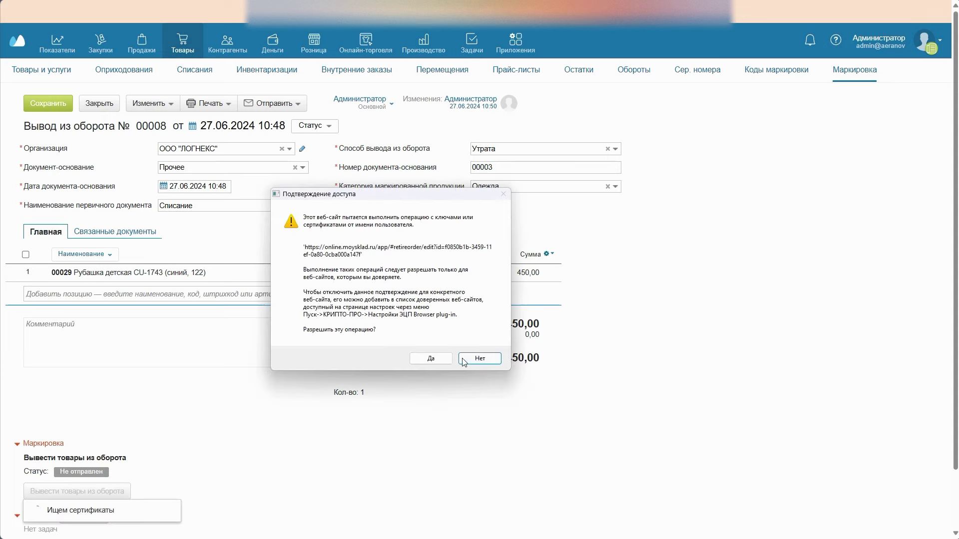
{"action": "left_click", "coordinate": [430, 360]}
{"action": "left_click", "coordinate": [80, 72]}
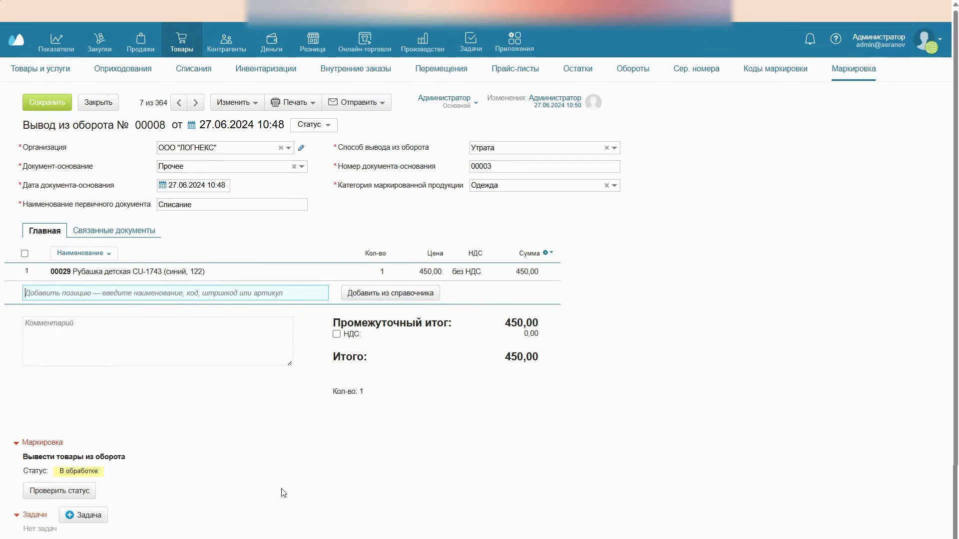
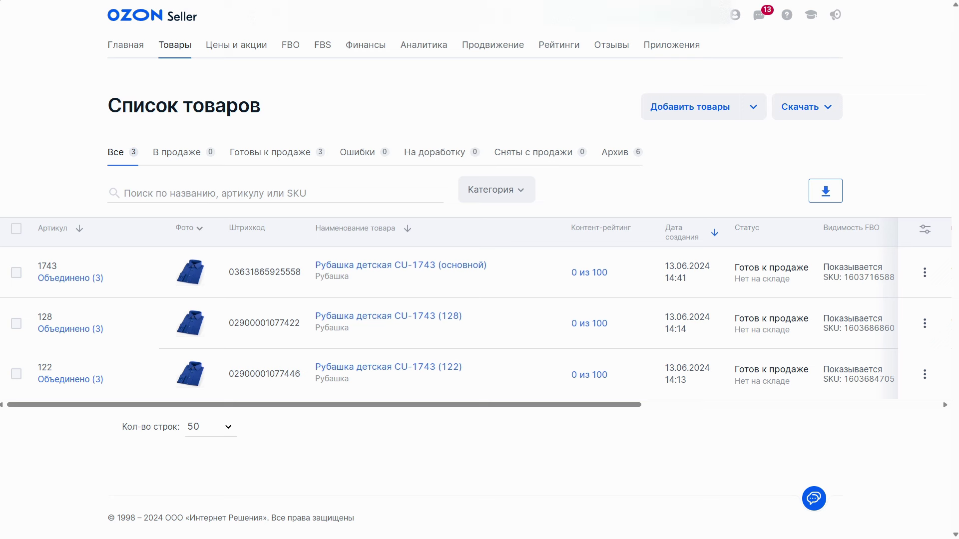
Check the shirt's characteristics in Ozon Seller, then copy the awaiting FBS order's shipment number.
{"action": "left_click", "coordinate": [922, 278]}
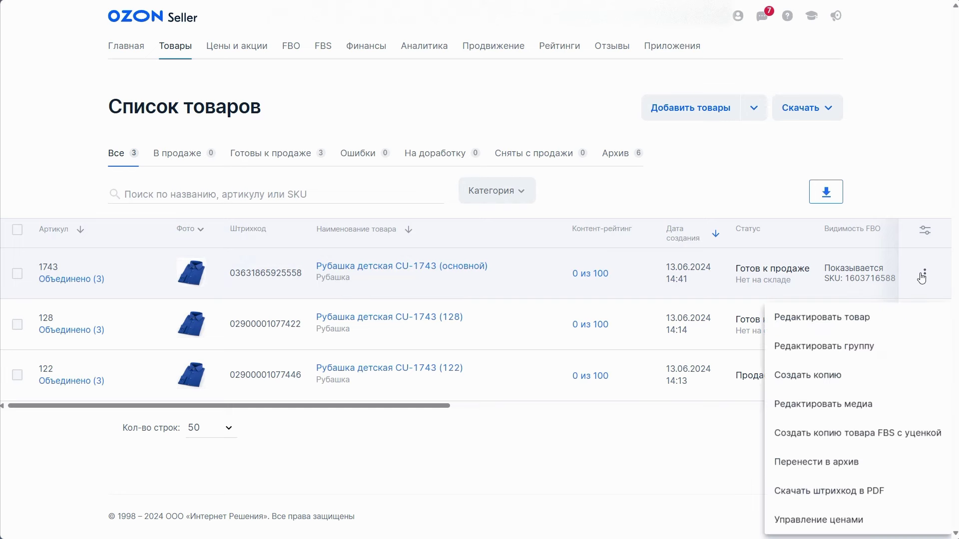
{"action": "left_click", "coordinate": [832, 318]}
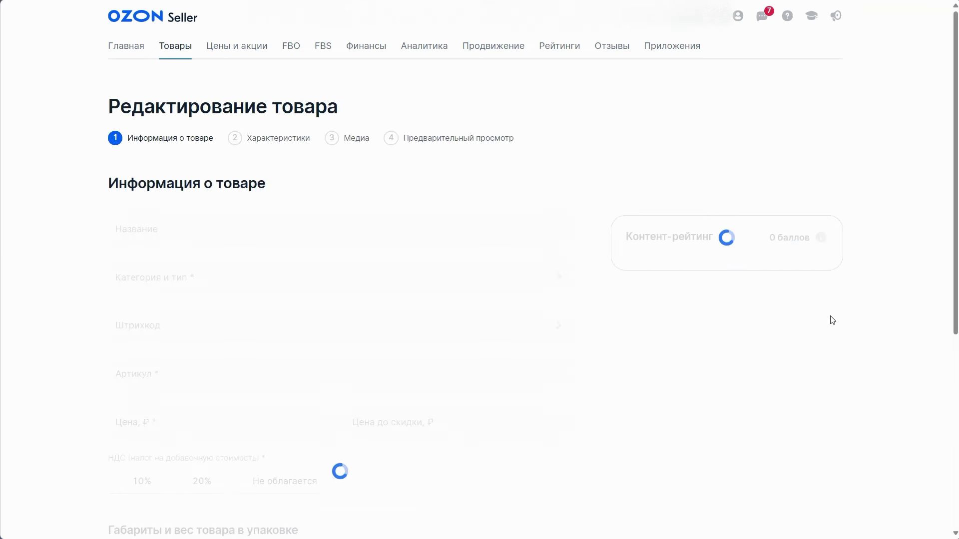
{"action": "left_click", "coordinate": [280, 143]}
{"action": "scroll", "coordinate": [280, 139], "scroll_direction": "down", "scroll_amount": 4}
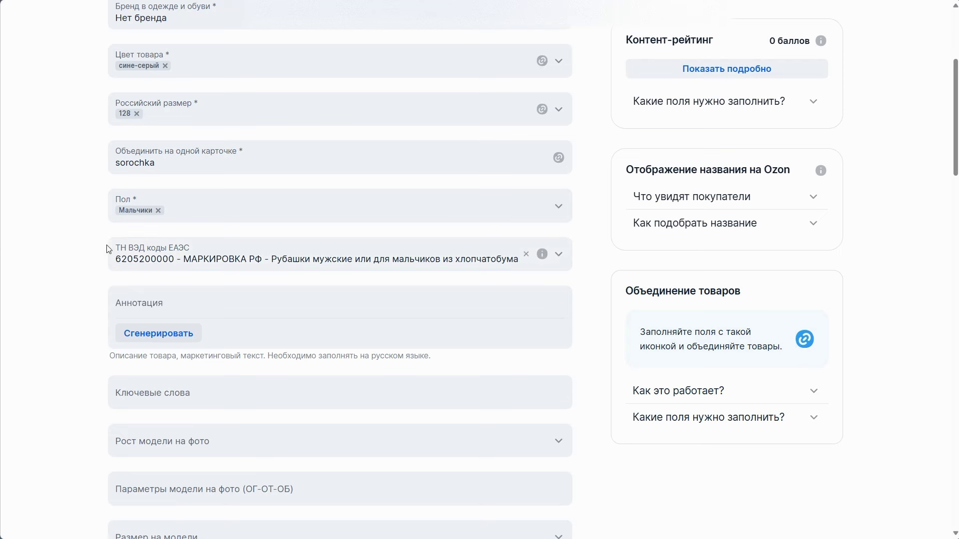
{"action": "scroll", "coordinate": [170, 262], "scroll_direction": "down", "scroll_amount": 1}
{"action": "scroll", "coordinate": [170, 262], "scroll_direction": "down", "scroll_amount": 20}
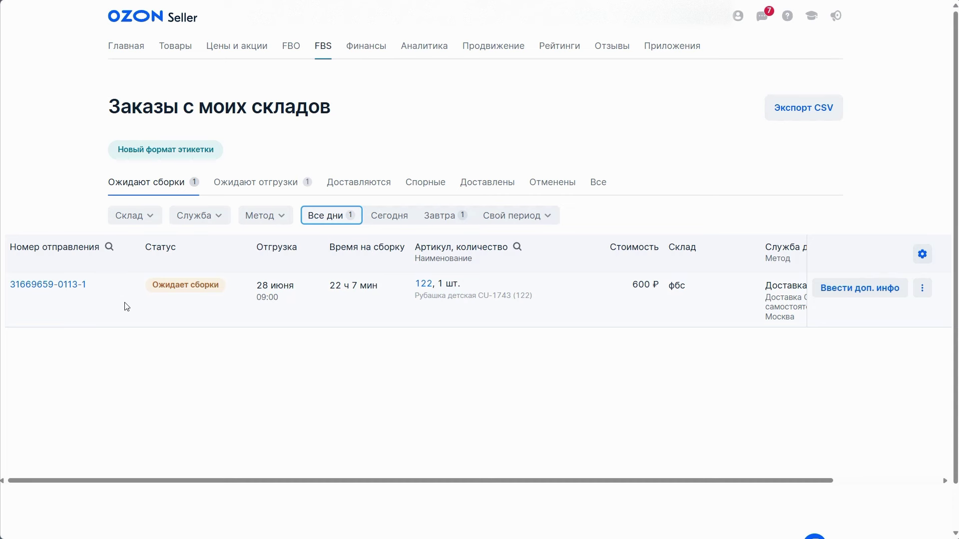
{"action": "left_click_drag", "start_coordinate": [88, 287], "coordinate": [14, 290]}
{"action": "left_click", "coordinate": [31, 249]}
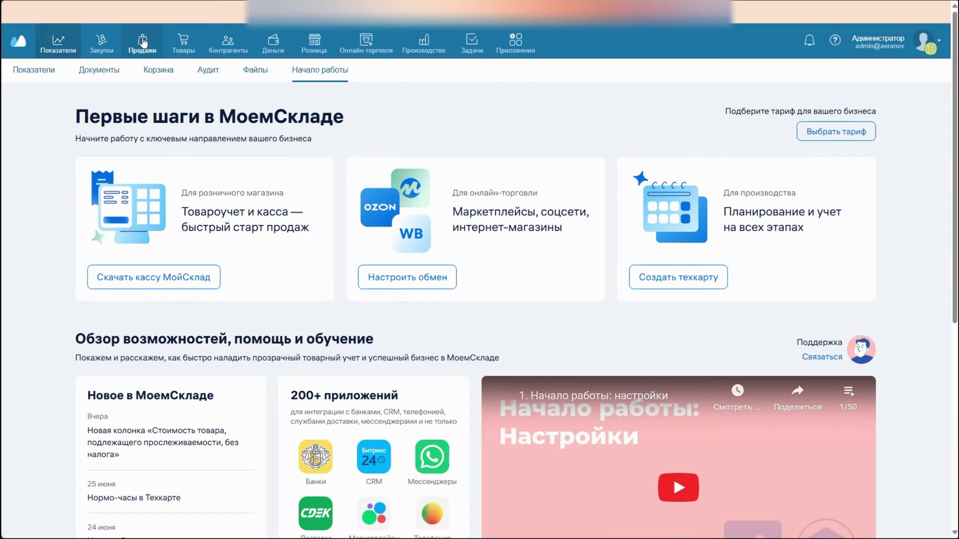
Start a new customer order with the pasted shipment number, counterparty ОЗОН and contract №002 (комиссия).
{"action": "left_click", "coordinate": [142, 43]}
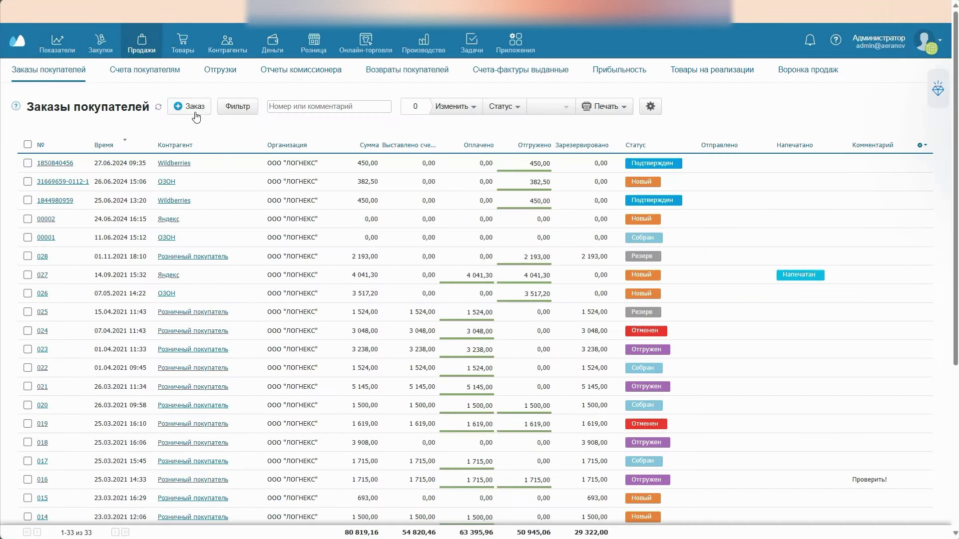
{"action": "left_click", "coordinate": [195, 113]}
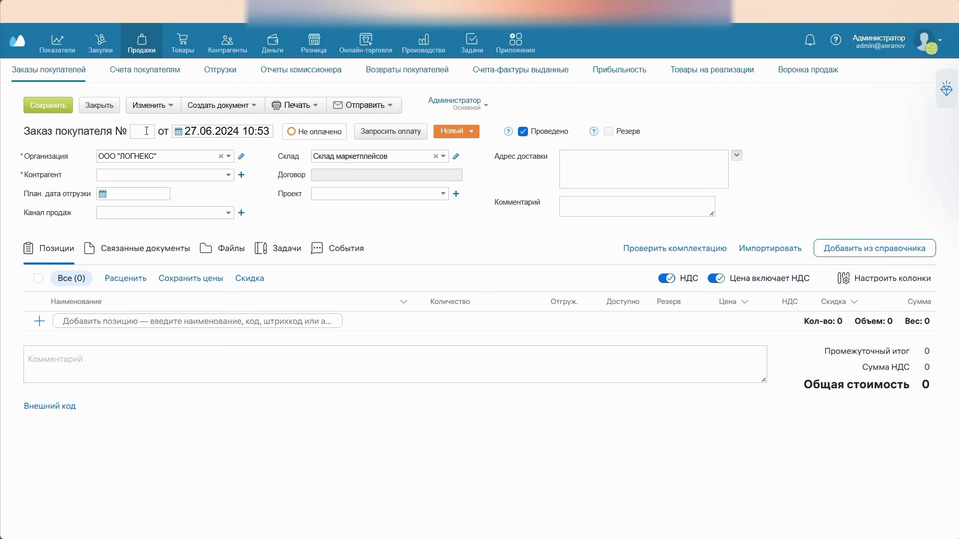
{"action": "right_click", "coordinate": [146, 131]}
{"action": "left_click", "coordinate": [261, 237]}
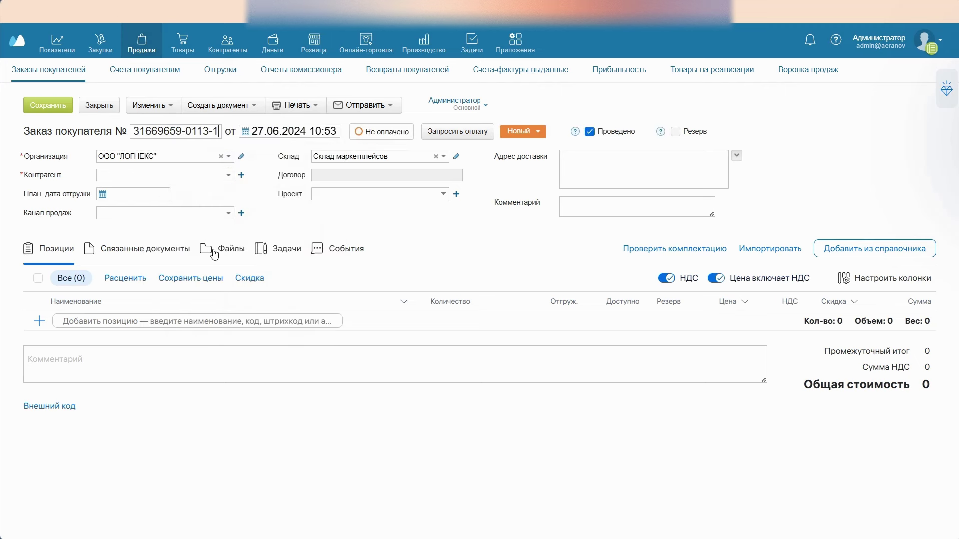
{"action": "left_click", "coordinate": [228, 175]}
{"action": "left_click", "coordinate": [156, 199]}
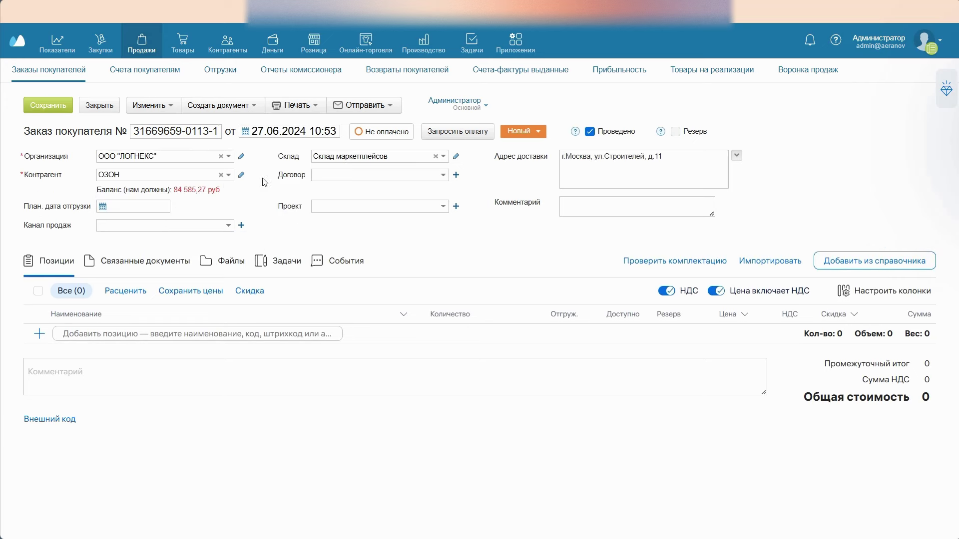
{"action": "left_click", "coordinate": [375, 193]}
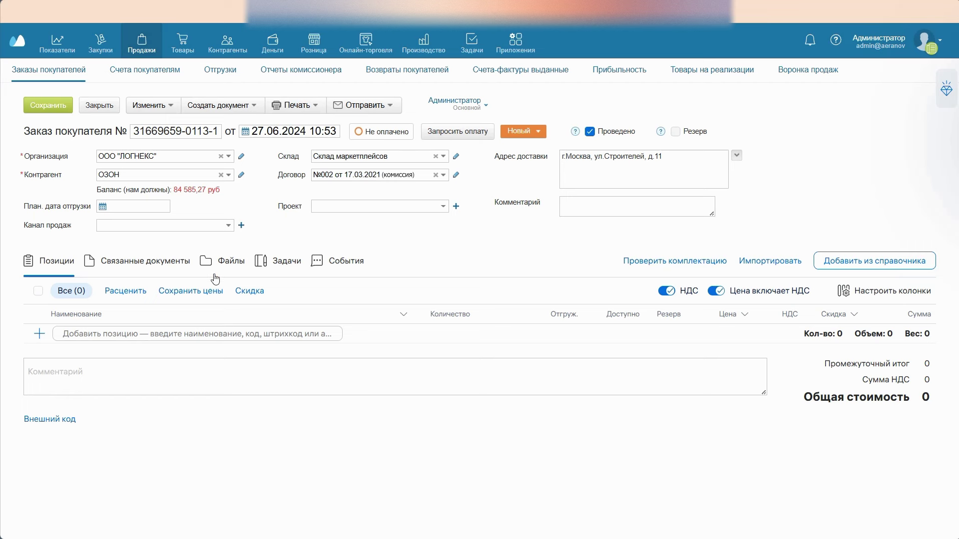
{"action": "left_click", "coordinate": [210, 334]}
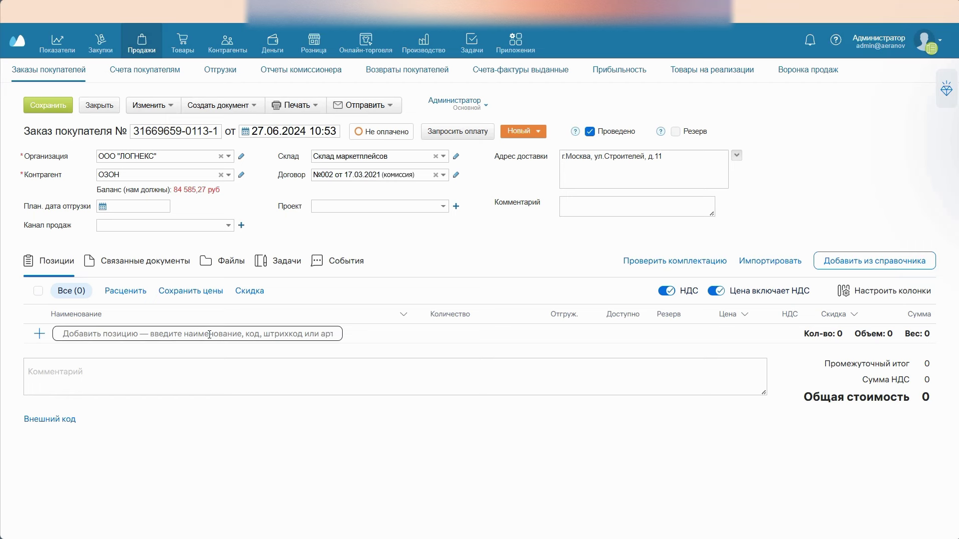
{"action": "left_click", "coordinate": [117, 377]}
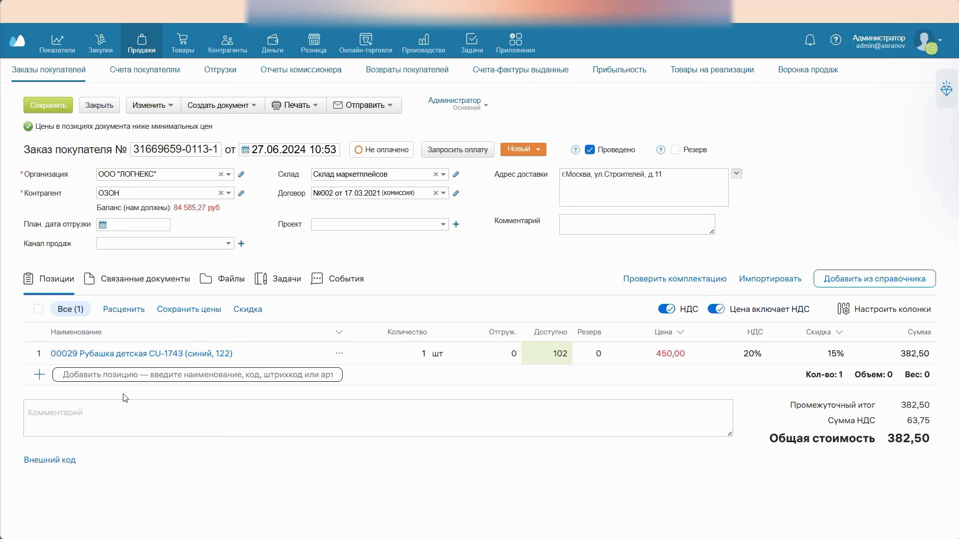
{"action": "left_click", "coordinate": [53, 106]}
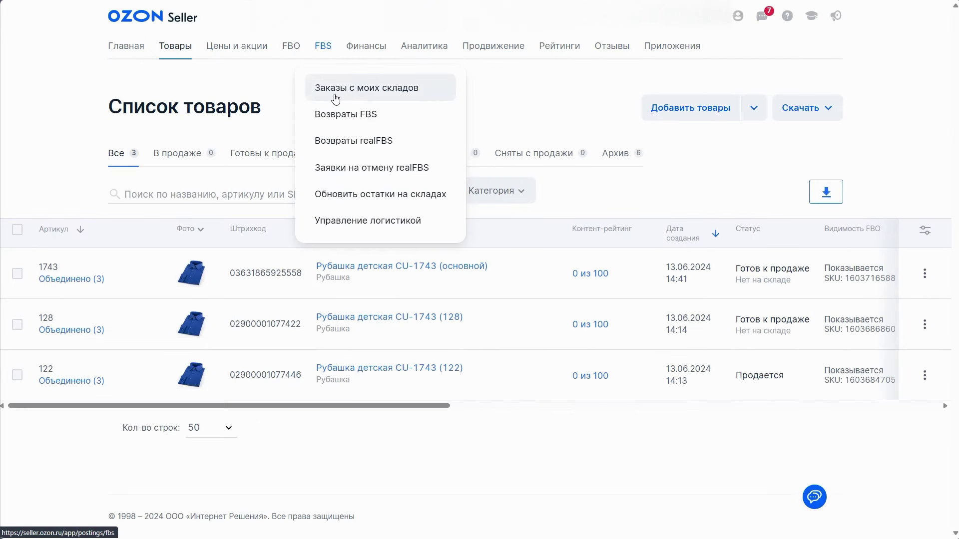
Enter and confirm the shirt's marking code for the awaiting order, then send it to assembly.
{"action": "left_click", "coordinate": [335, 98]}
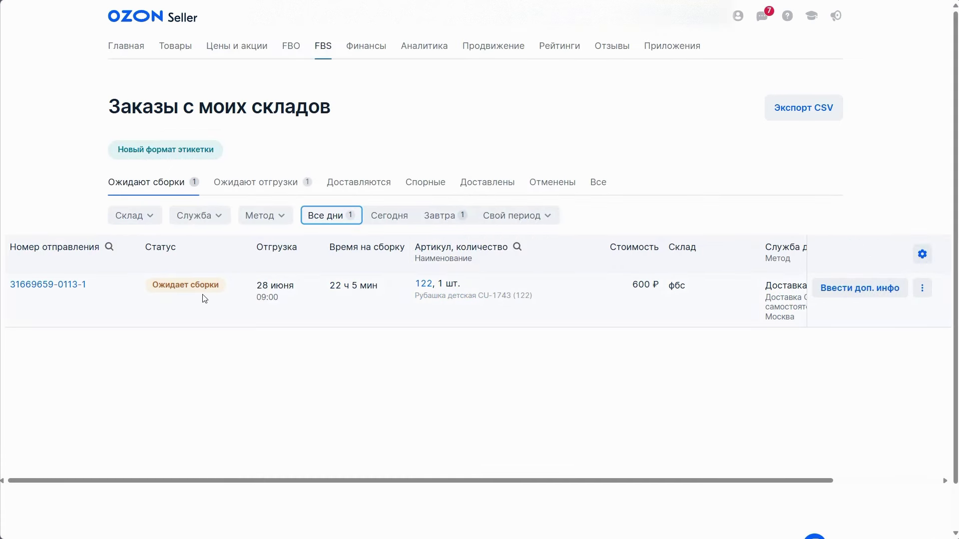
{"action": "left_click", "coordinate": [867, 289]}
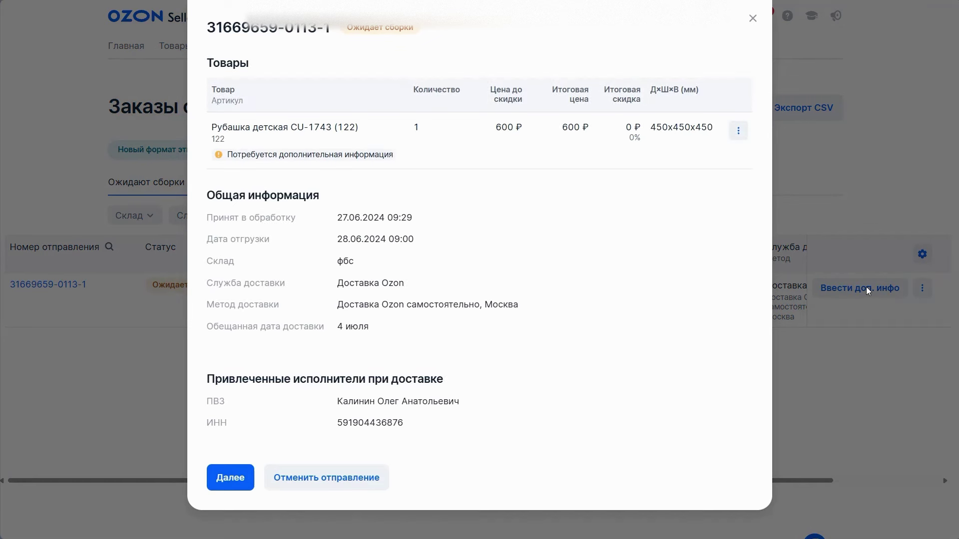
{"action": "left_click", "coordinate": [229, 483]}
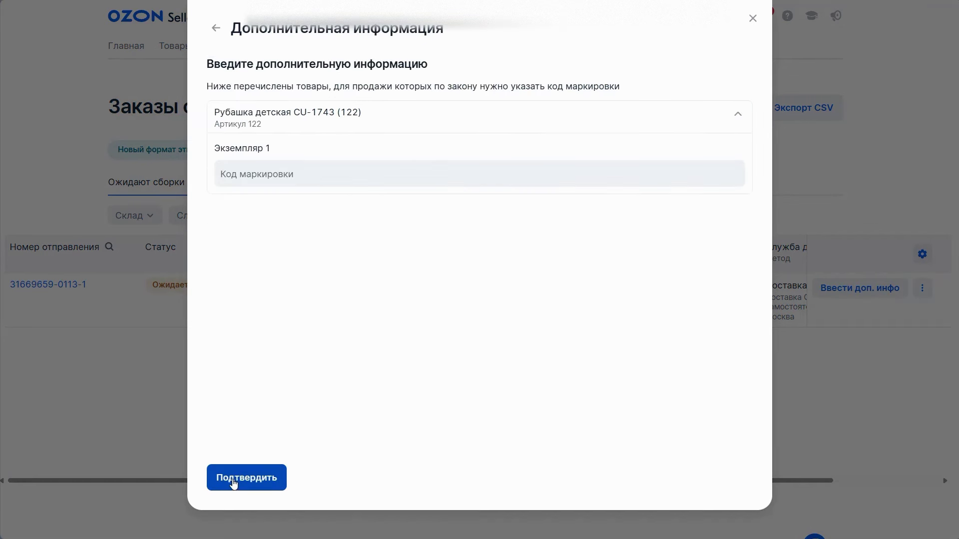
{"action": "left_click", "coordinate": [357, 170]}
{"action": "key", "text": "ctrl+v"}
{"action": "left_click", "coordinate": [261, 483]}
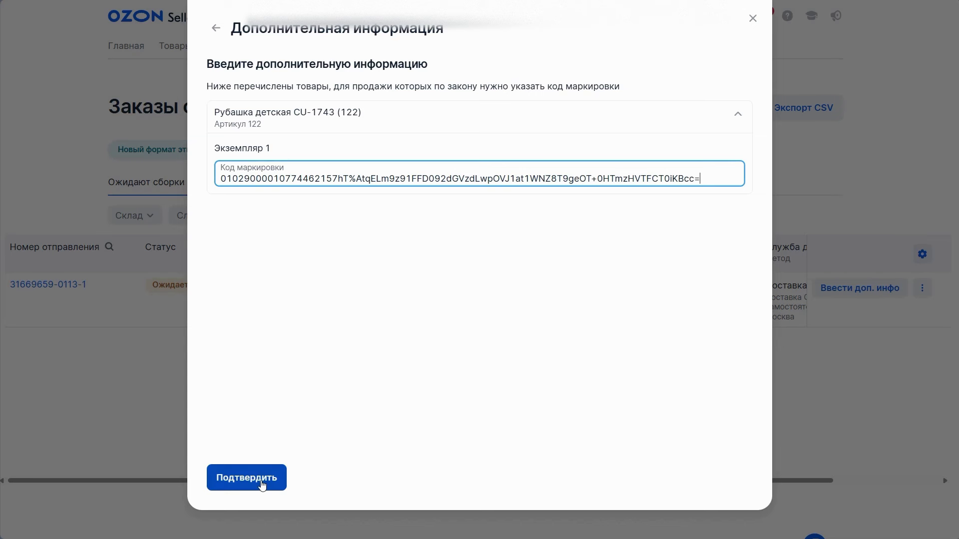
{"action": "left_click", "coordinate": [262, 482]}
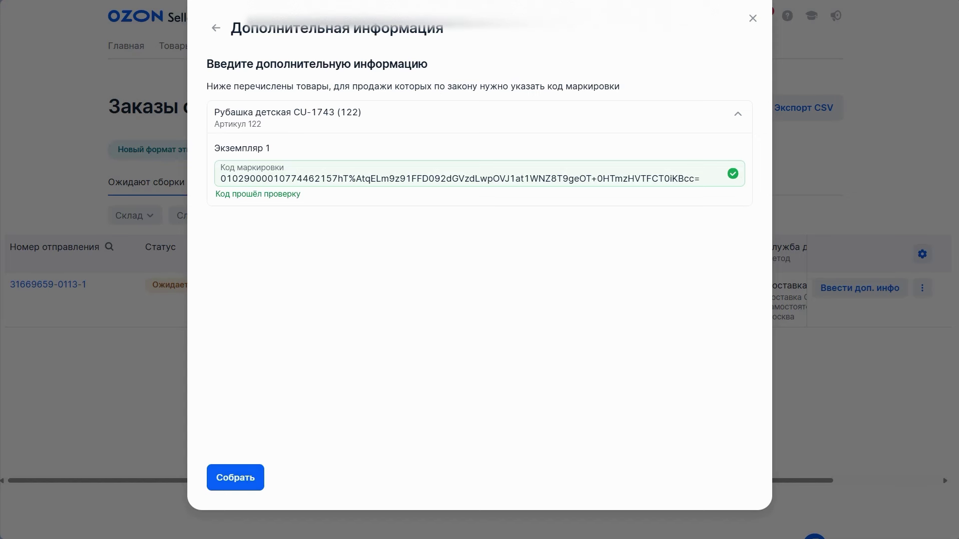
{"action": "left_click", "coordinate": [228, 480]}
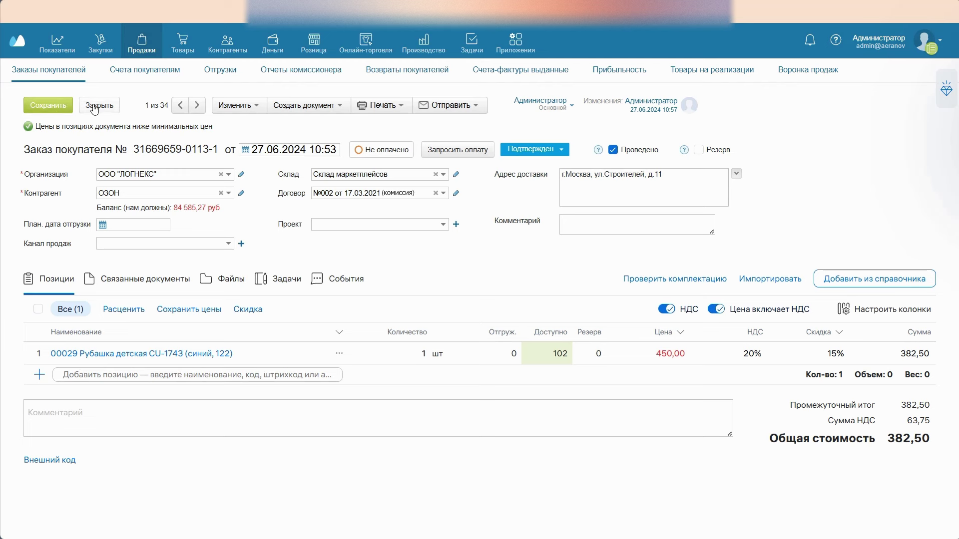
Create a shipment from the customer order, attach the shirt's marking code, and save it.
{"action": "left_click", "coordinate": [304, 107]}
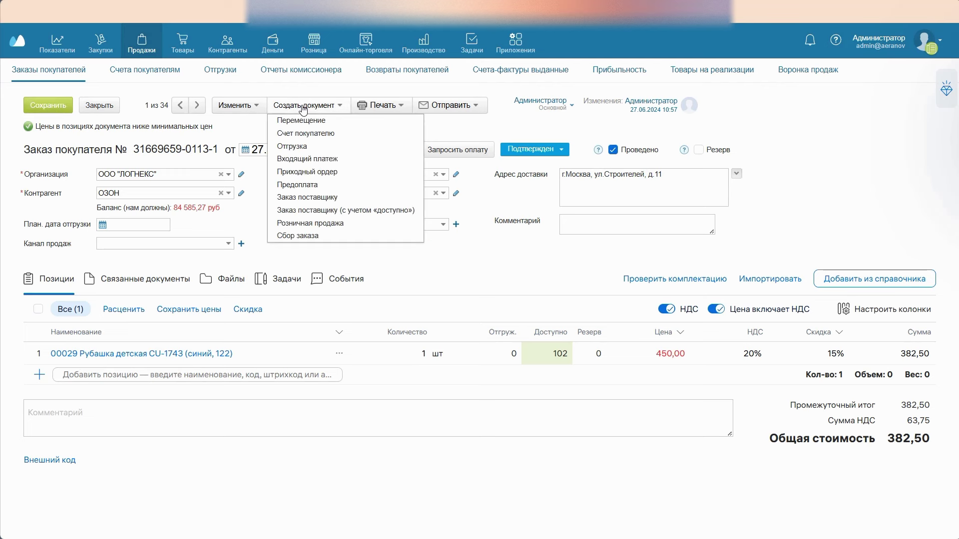
{"action": "left_click", "coordinate": [299, 147]}
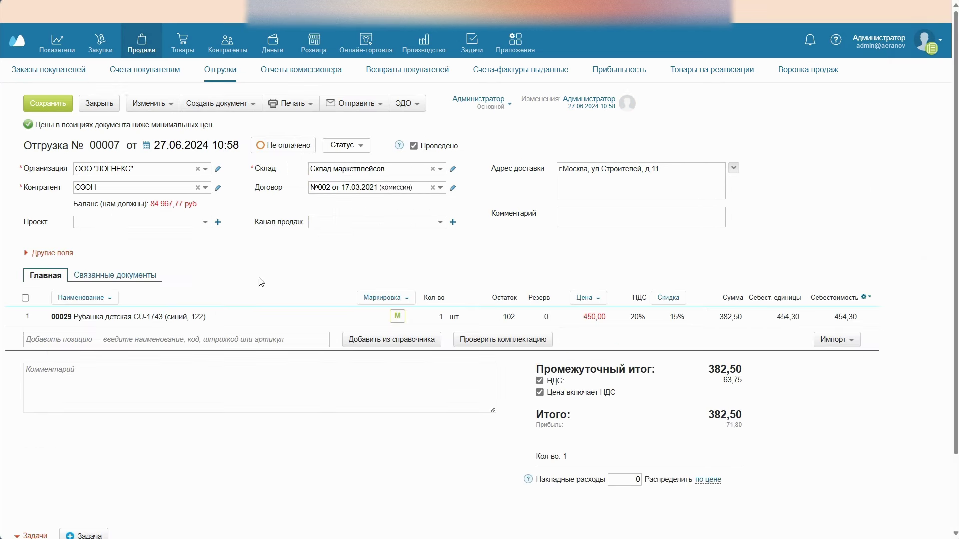
{"action": "left_click", "coordinate": [398, 318]}
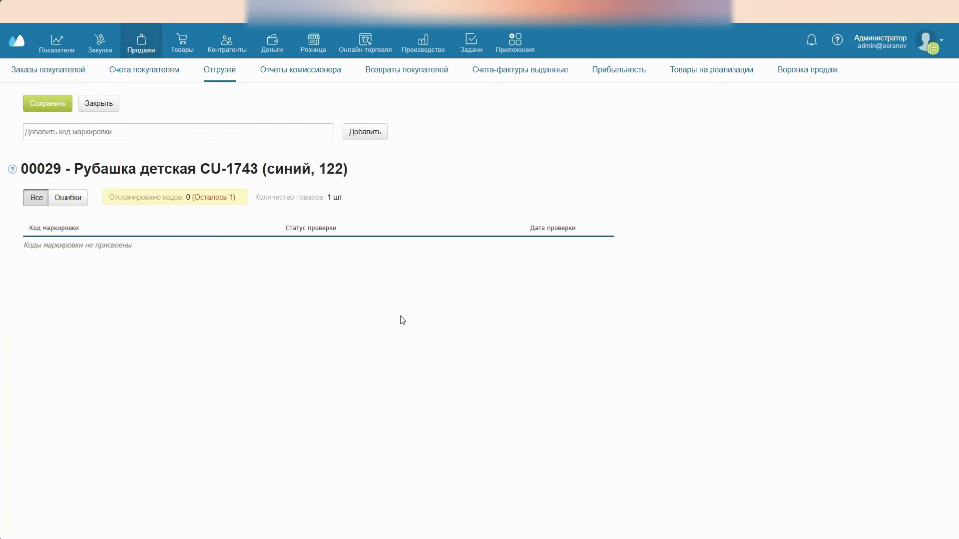
{"action": "left_click", "coordinate": [235, 130]}
{"action": "key", "text": "ctrl+v"}
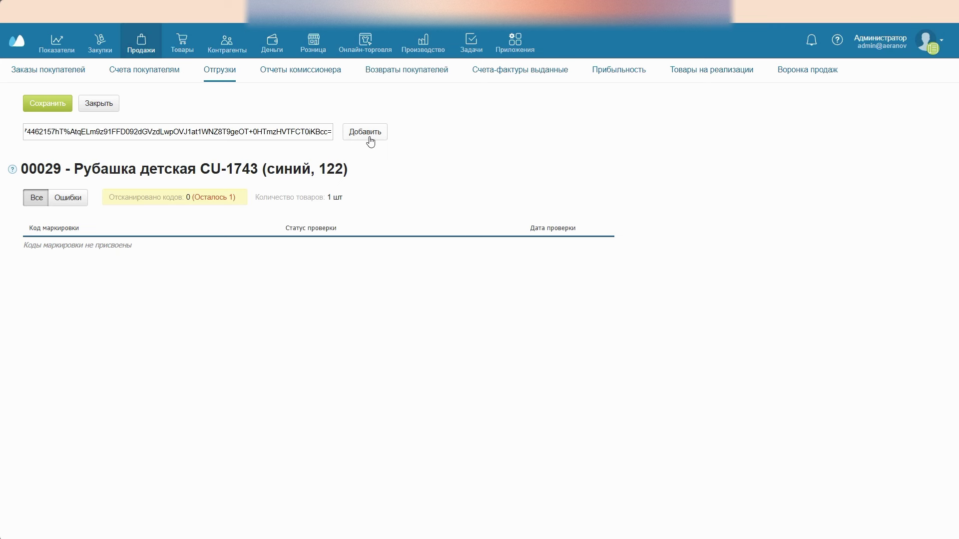
{"action": "left_click", "coordinate": [367, 135]}
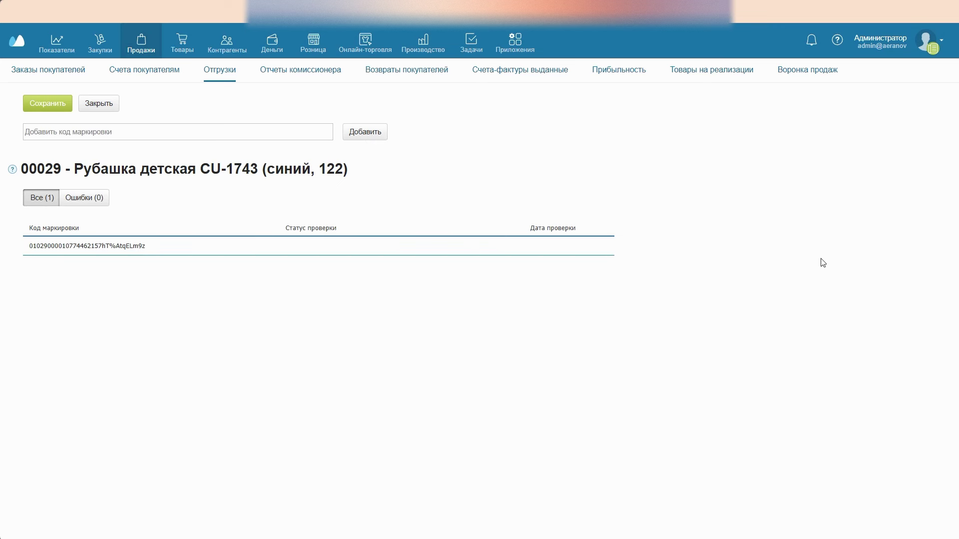
{"action": "left_click", "coordinate": [59, 102]}
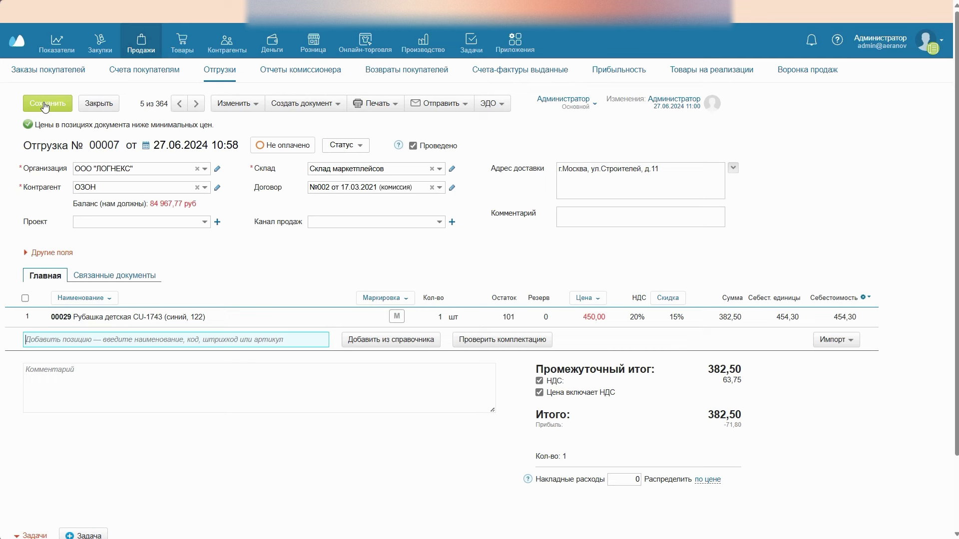
{"action": "left_click", "coordinate": [45, 106]}
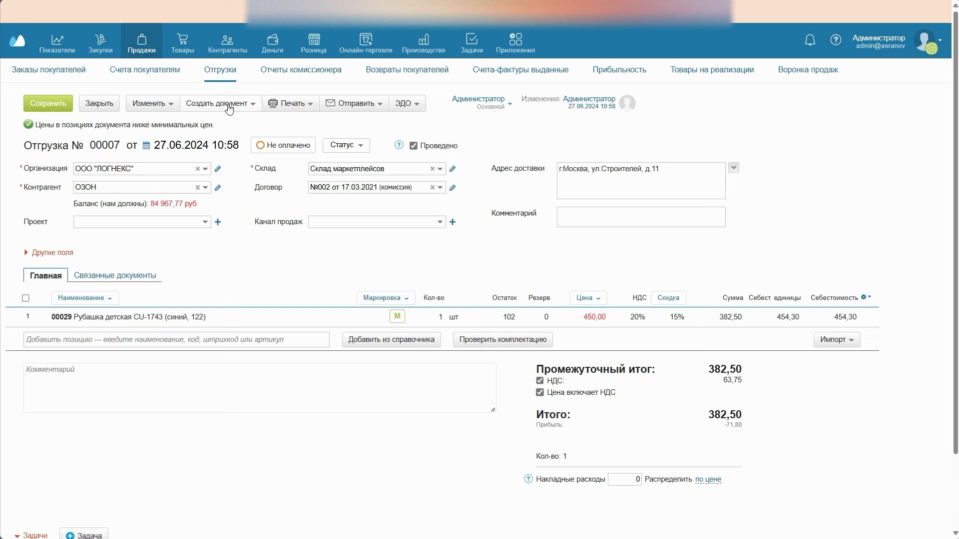
Create a Вывод из оборота document with method Дистанционная продажа and basis type Прочее.
{"action": "left_click", "coordinate": [229, 108]}
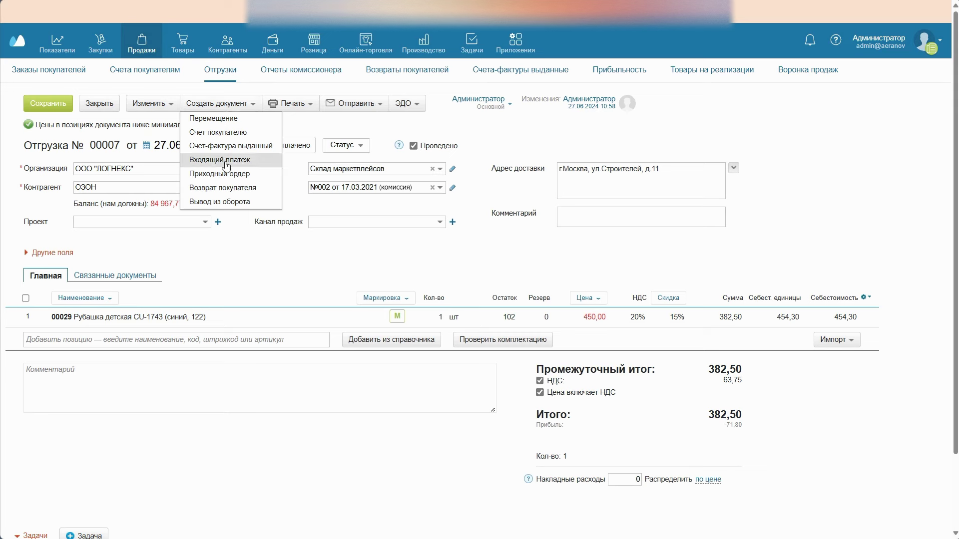
{"action": "left_click", "coordinate": [229, 202]}
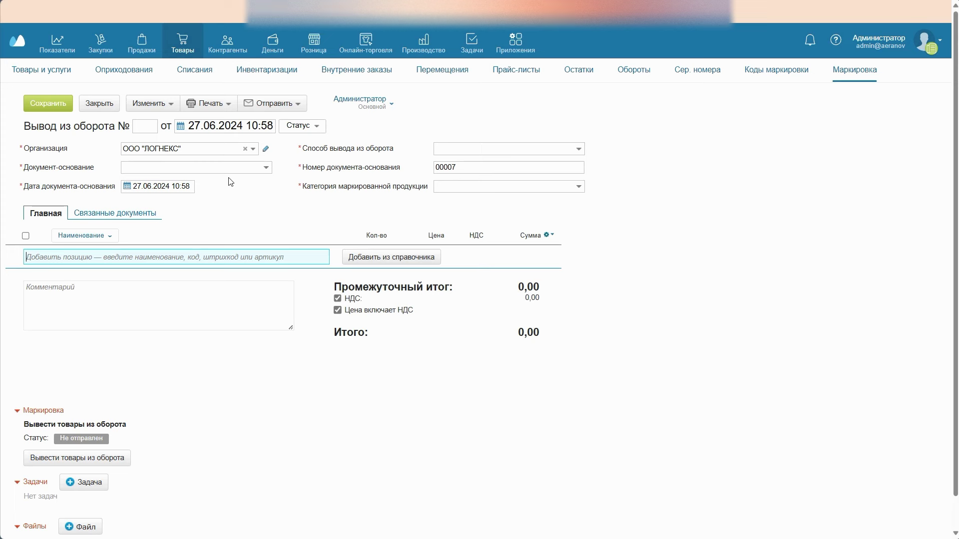
{"action": "left_click", "coordinate": [550, 148]}
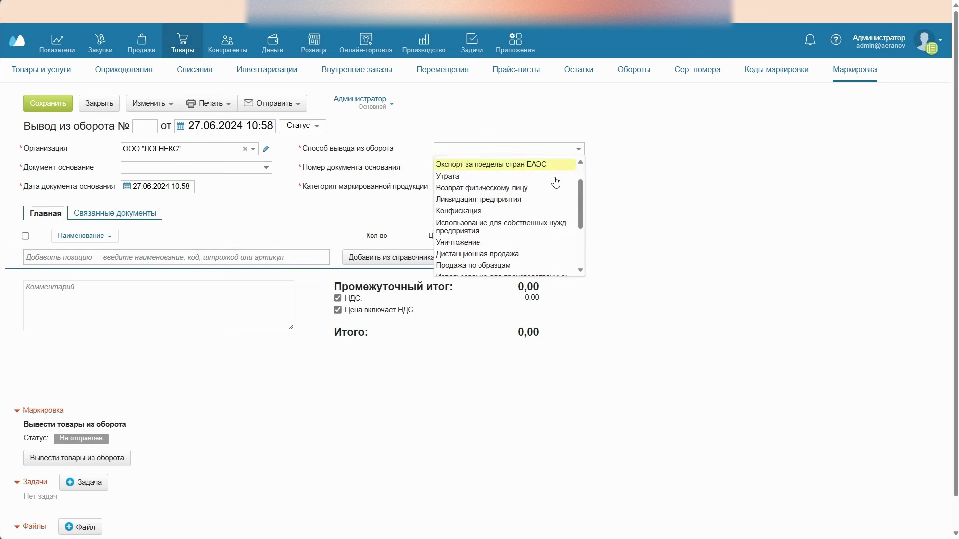
{"action": "scroll", "coordinate": [553, 183], "scroll_direction": "down", "scroll_amount": 2}
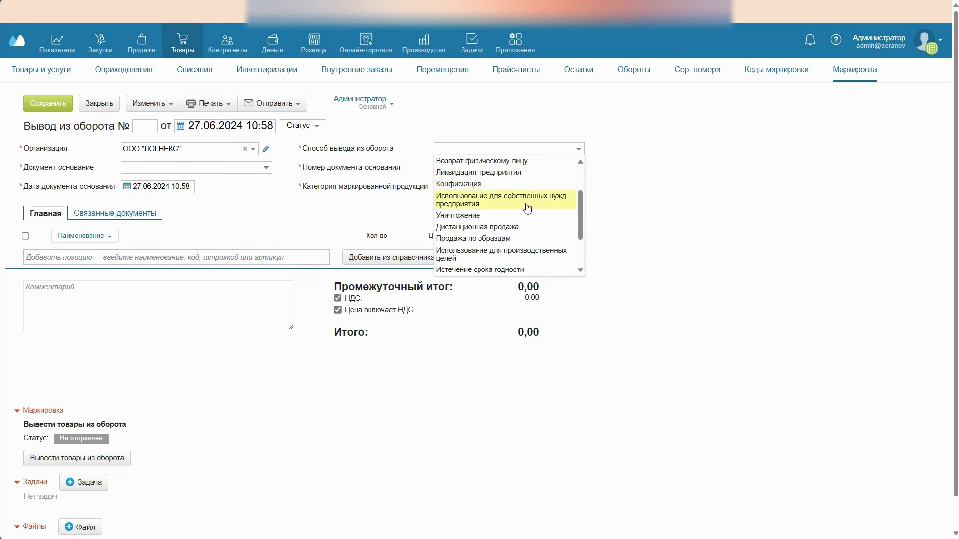
{"action": "left_click", "coordinate": [528, 227]}
{"action": "left_click", "coordinate": [190, 167]}
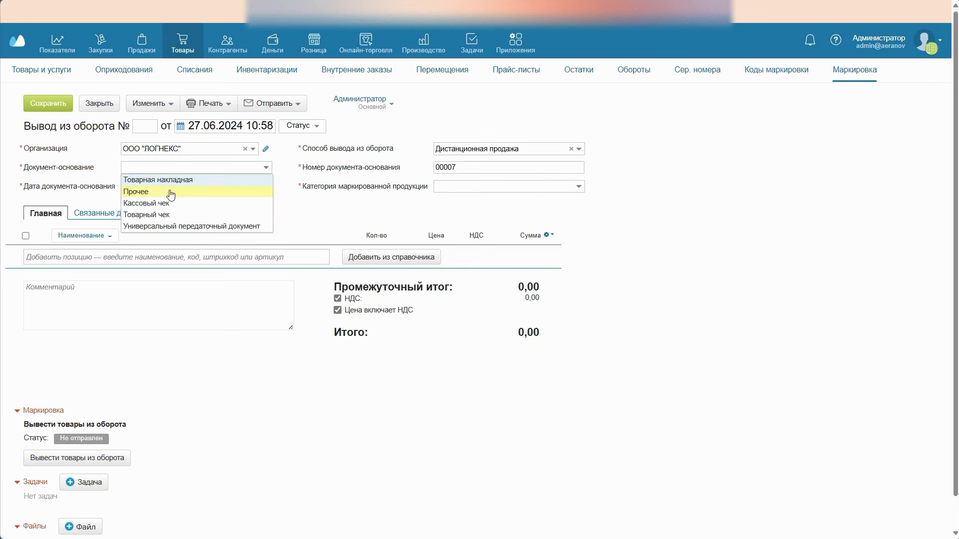
{"action": "left_click", "coordinate": [170, 191]}
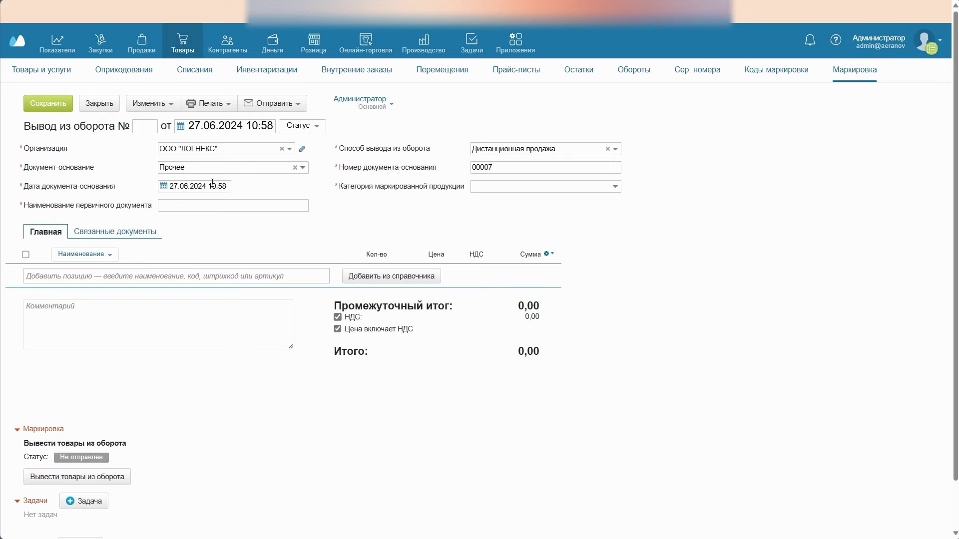
Fill the basis number and date from the Ozon order, category Одежда, name Заказ (отправление).
{"action": "right_click", "coordinate": [16, 41]}
{"action": "left_click", "coordinate": [76, 51]}
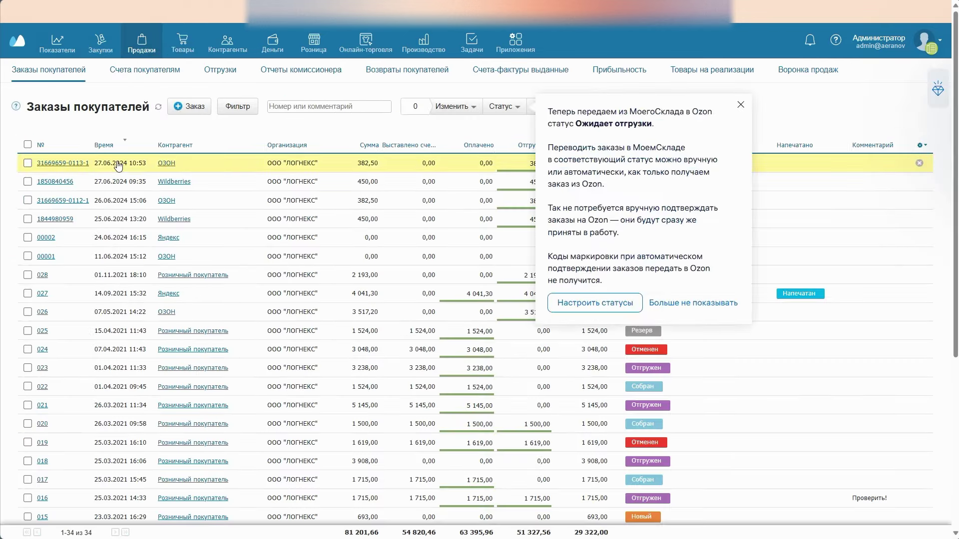
{"action": "left_click", "coordinate": [124, 159]}
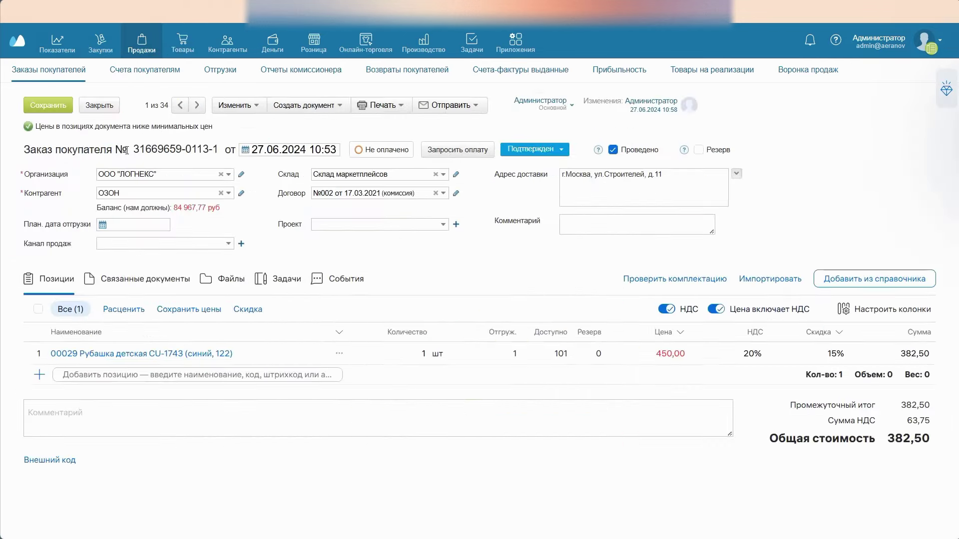
{"action": "triple_click", "coordinate": [155, 149]}
{"action": "key", "text": "ctrl+c"}
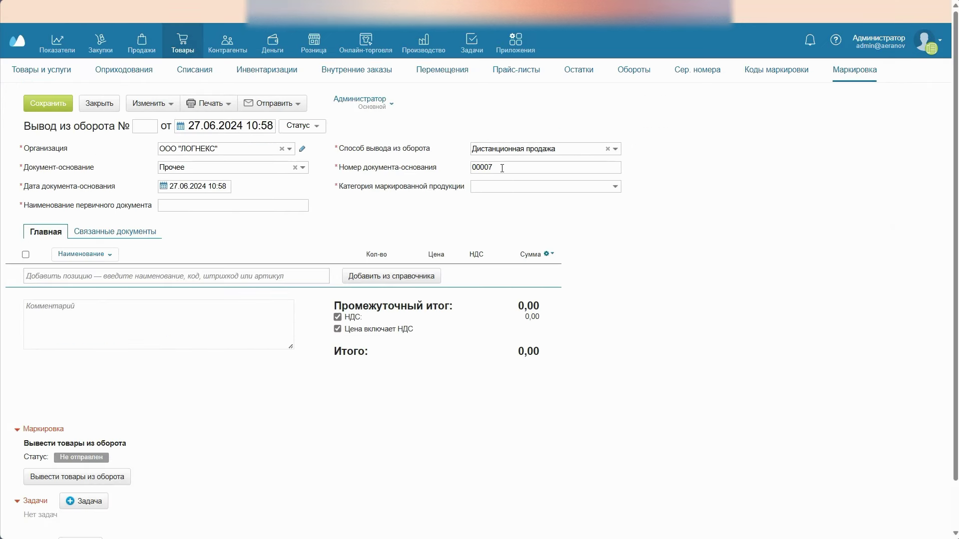
{"action": "double_click", "coordinate": [502, 168]}
{"action": "key", "text": "ctrl+v"}
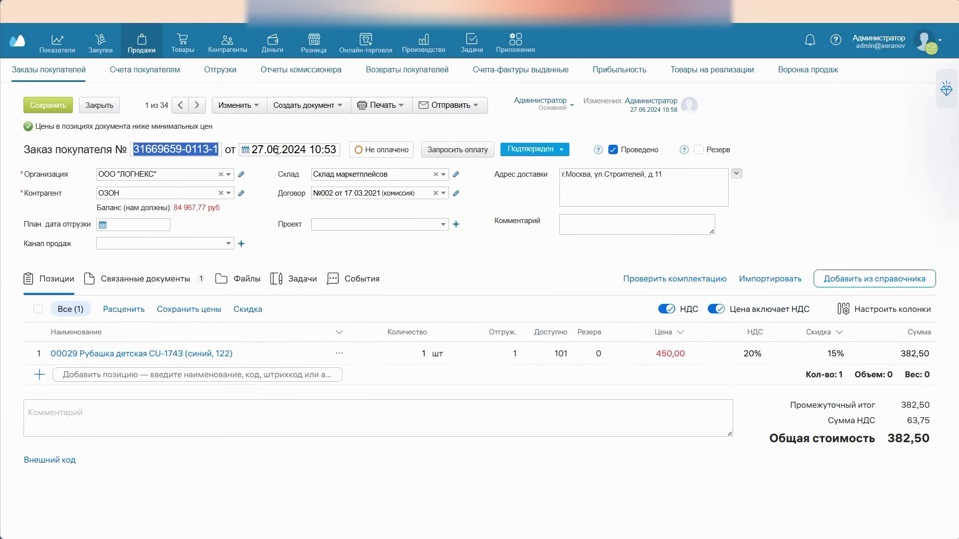
{"action": "left_click_drag", "start_coordinate": [255, 149], "coordinate": [350, 151]}
{"action": "key", "text": "ctrl+c"}
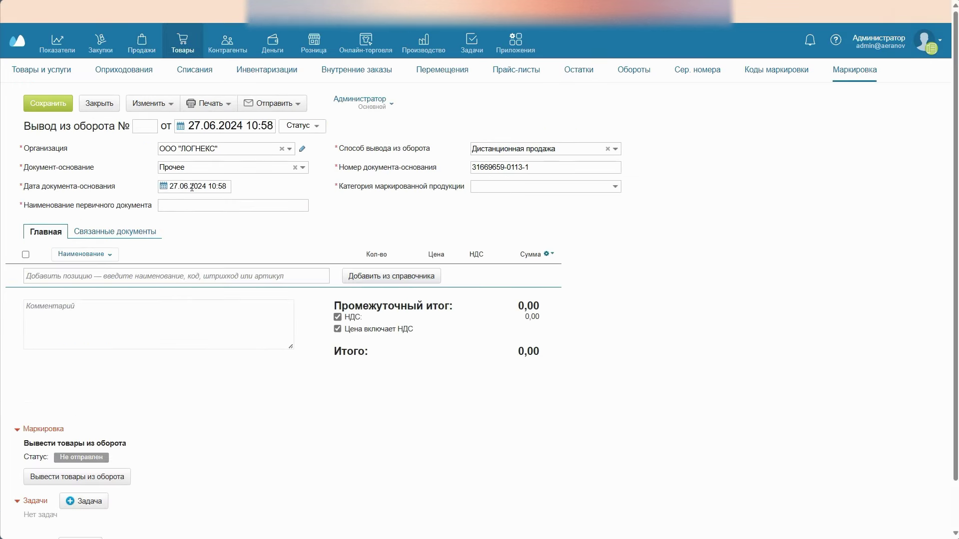
{"action": "left_click_drag", "start_coordinate": [172, 186], "coordinate": [247, 188]}
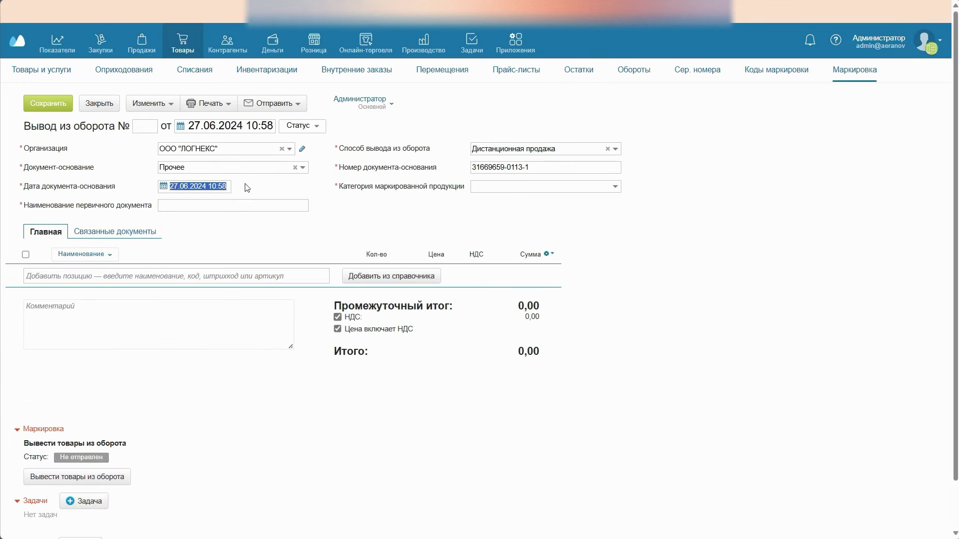
{"action": "key", "text": "ctrl+v"}
{"action": "left_click", "coordinate": [615, 186]}
{"action": "left_click", "coordinate": [489, 211]}
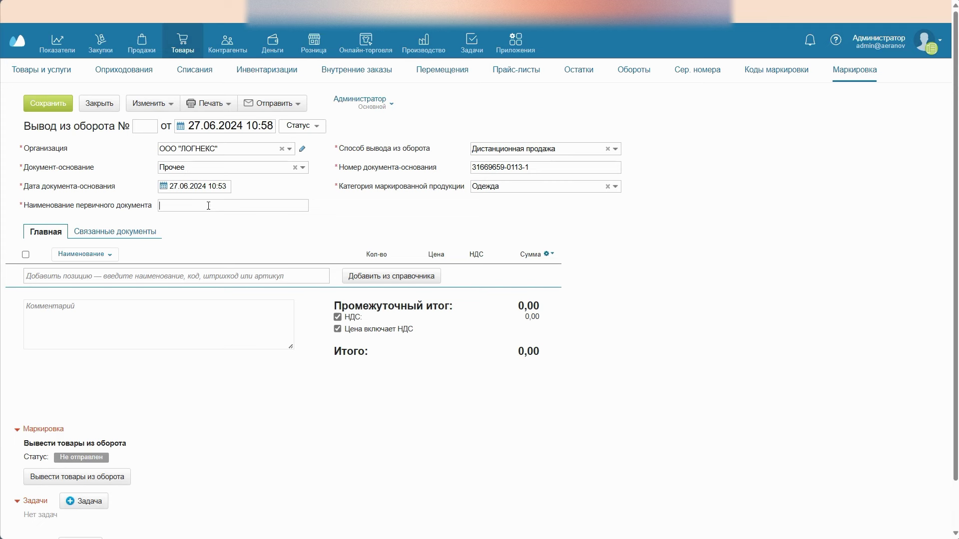
{"action": "type", "text": "Заказ (отправление)"}
Add item 00029 with its marking code and save the withdrawal document.
{"action": "left_click", "coordinate": [195, 278]}
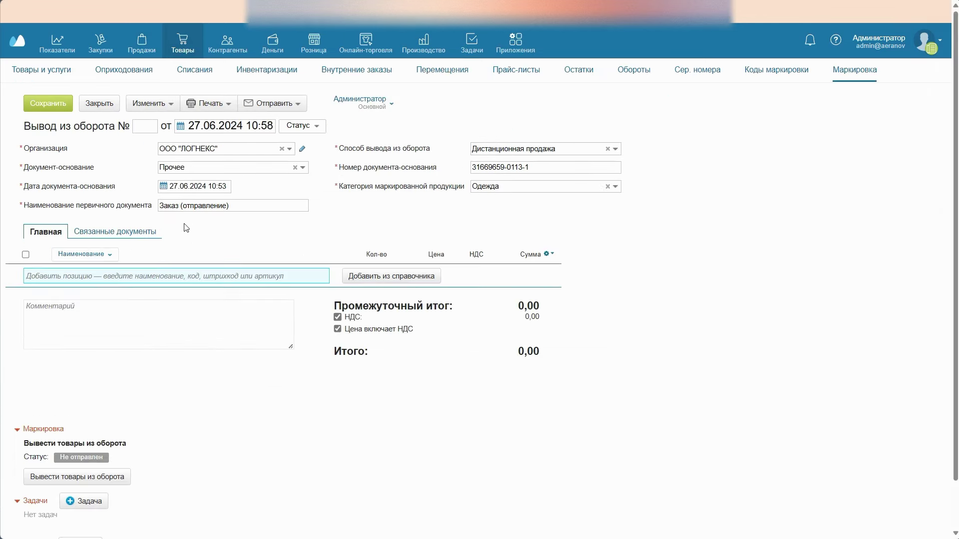
{"action": "type", "text": "00029"}
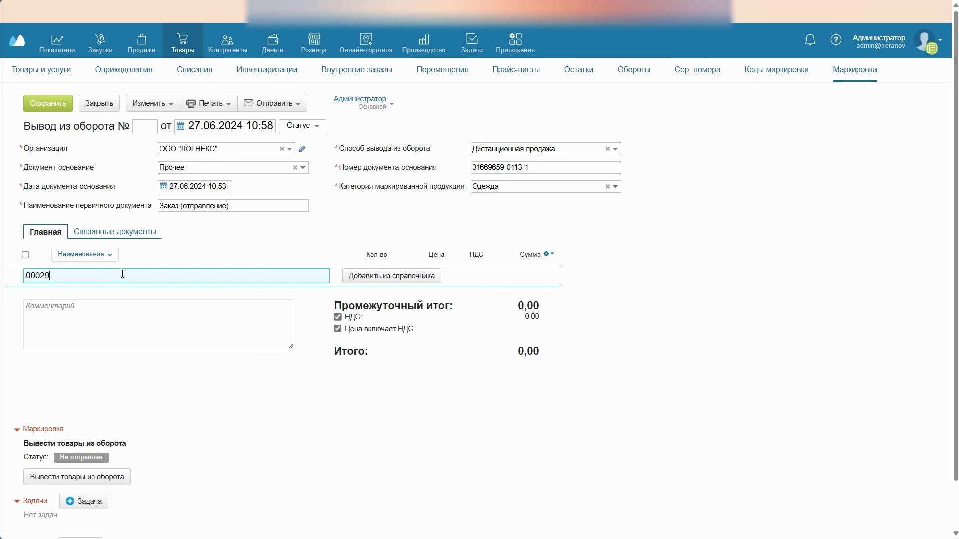
{"action": "left_click", "coordinate": [121, 290]}
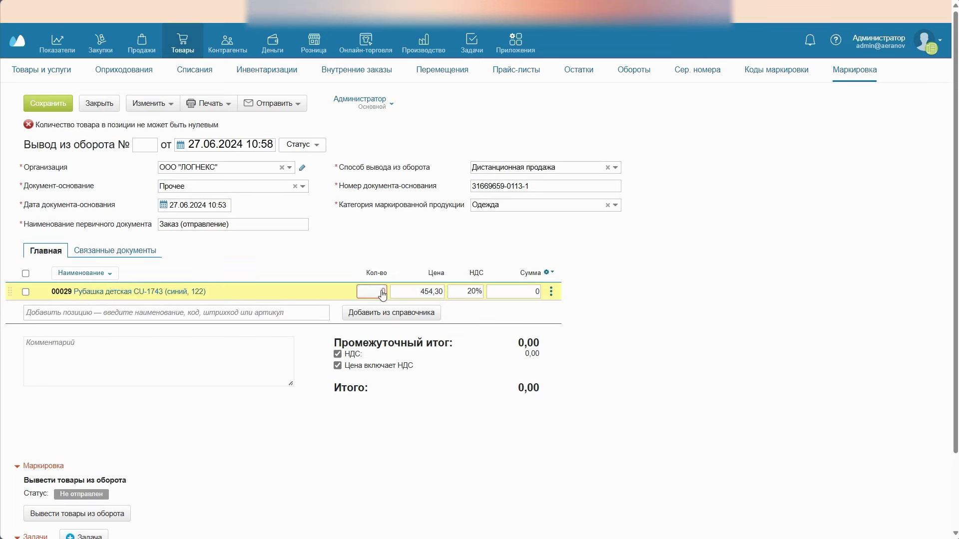
{"action": "left_click", "coordinate": [382, 294]}
{"action": "key", "text": "ctrl+v"}
{"action": "left_click", "coordinate": [365, 132]}
{"action": "left_click", "coordinate": [57, 104]}
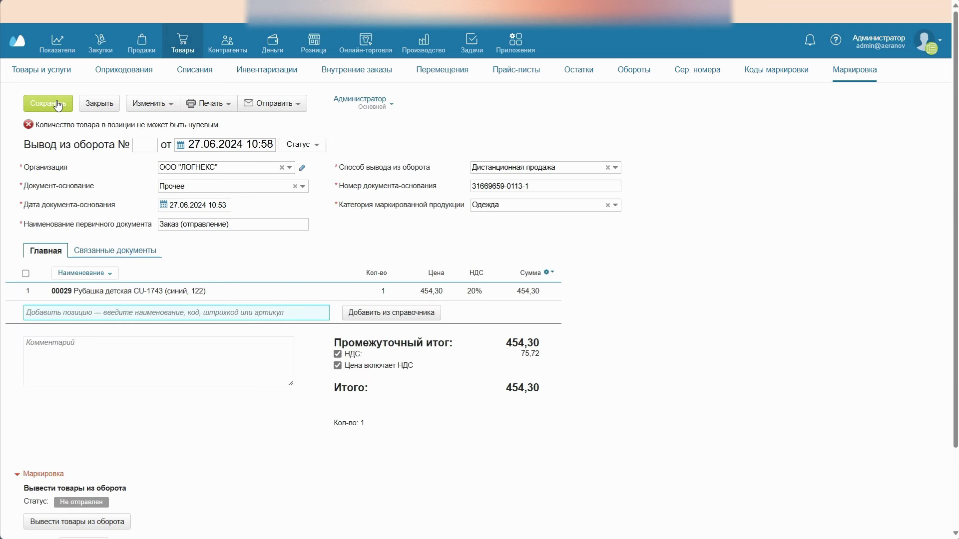
{"action": "left_click", "coordinate": [57, 103]}
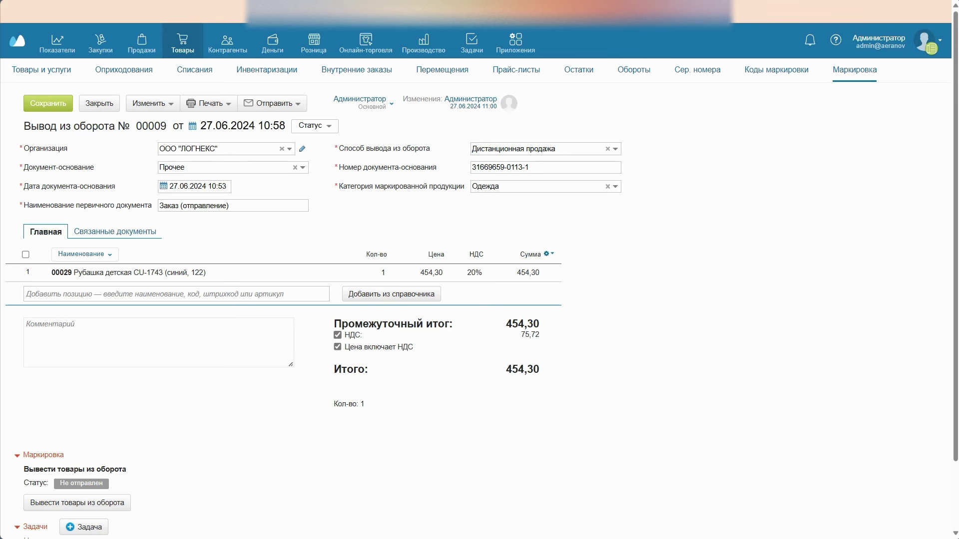
Send the shirt's withdrawal to the marking system, allowing certificate access and signing with the first certificate.
{"action": "scroll", "coordinate": [329, 360], "scroll_direction": "down", "scroll_amount": 3}
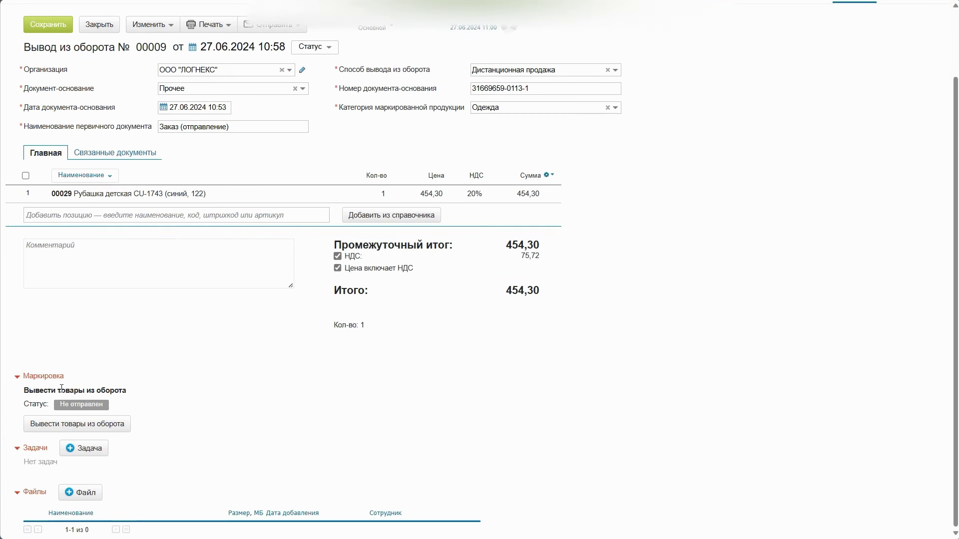
{"action": "left_click", "coordinate": [92, 429]}
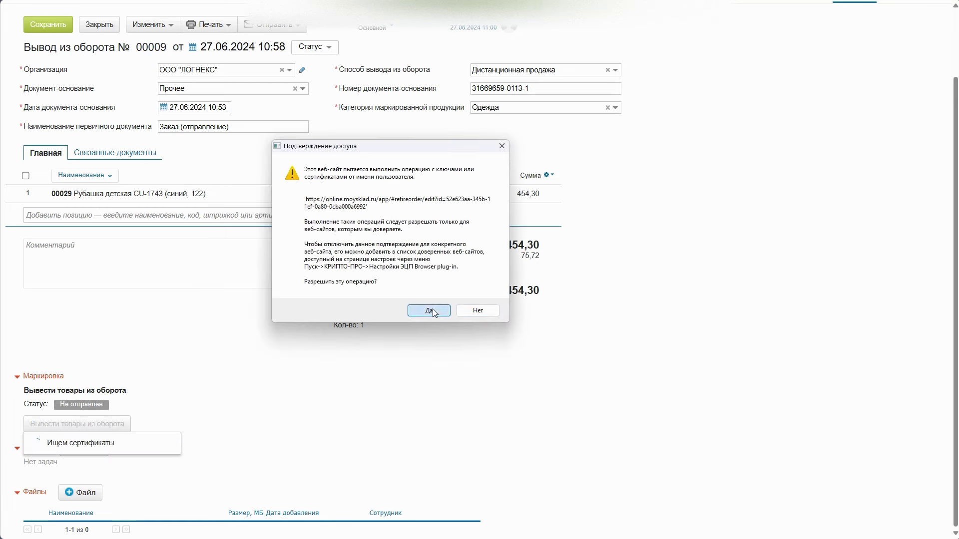
{"action": "left_click", "coordinate": [433, 309]}
{"action": "left_click", "coordinate": [49, 46]}
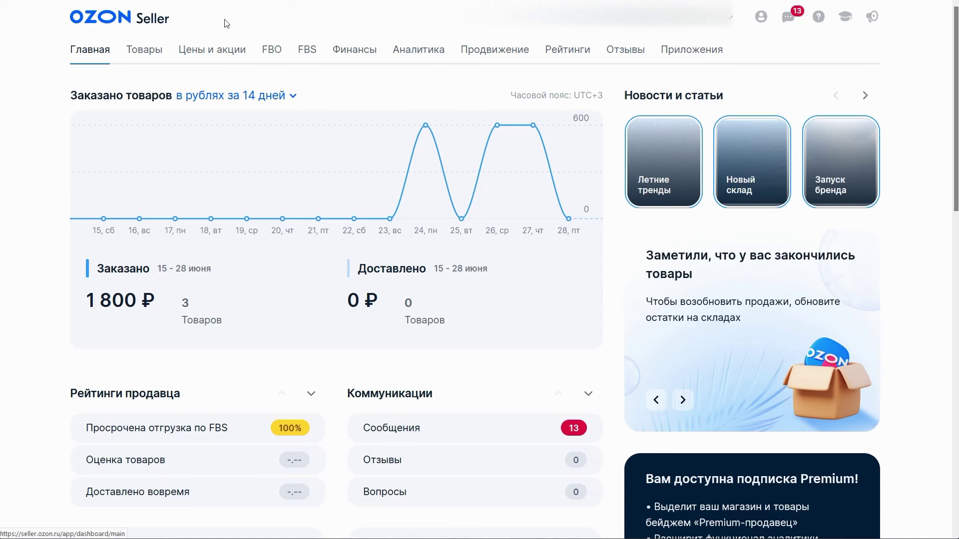
Get shipping labels for both awaiting-shipment FBS orders and close the label preview.
{"action": "mouse_move", "coordinate": [309, 49]}
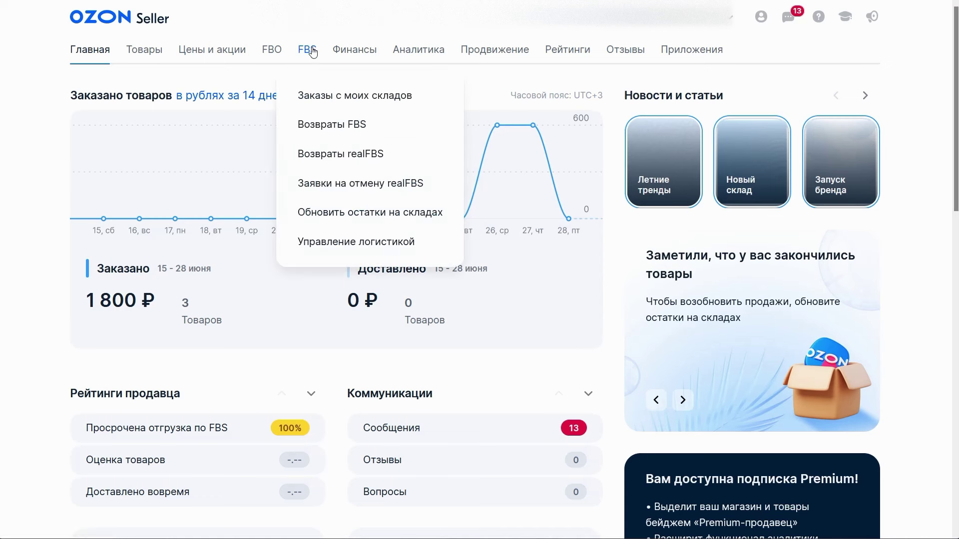
{"action": "left_click", "coordinate": [333, 96]}
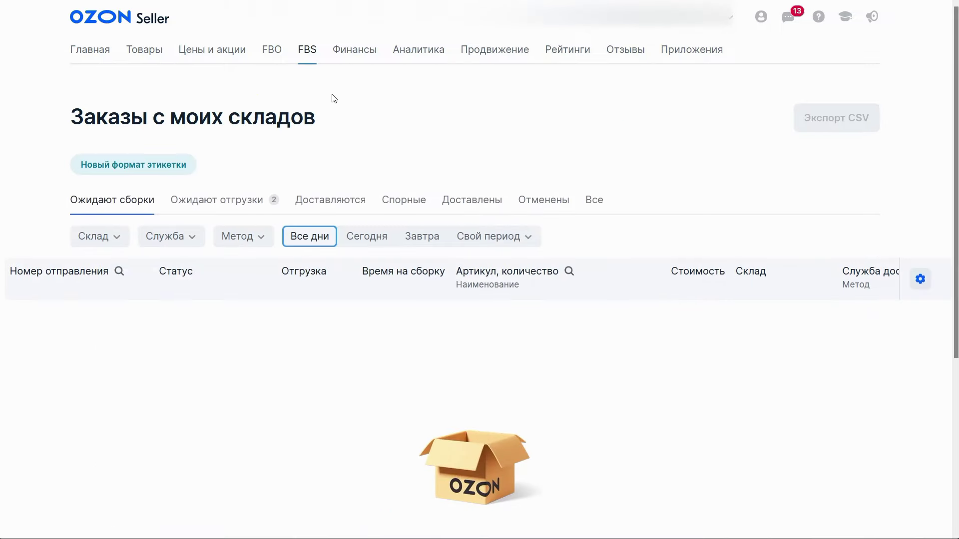
{"action": "left_click", "coordinate": [234, 202]}
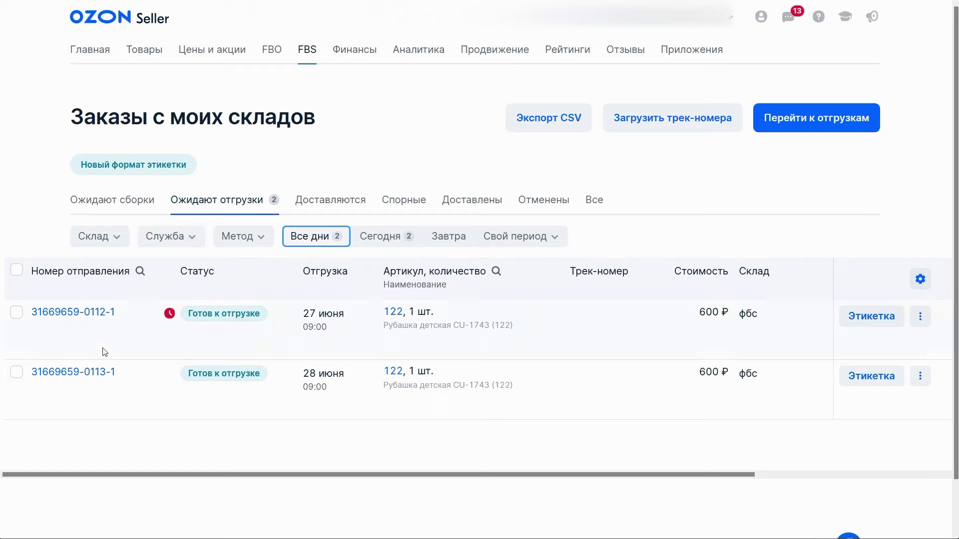
{"action": "left_click", "coordinate": [875, 378]}
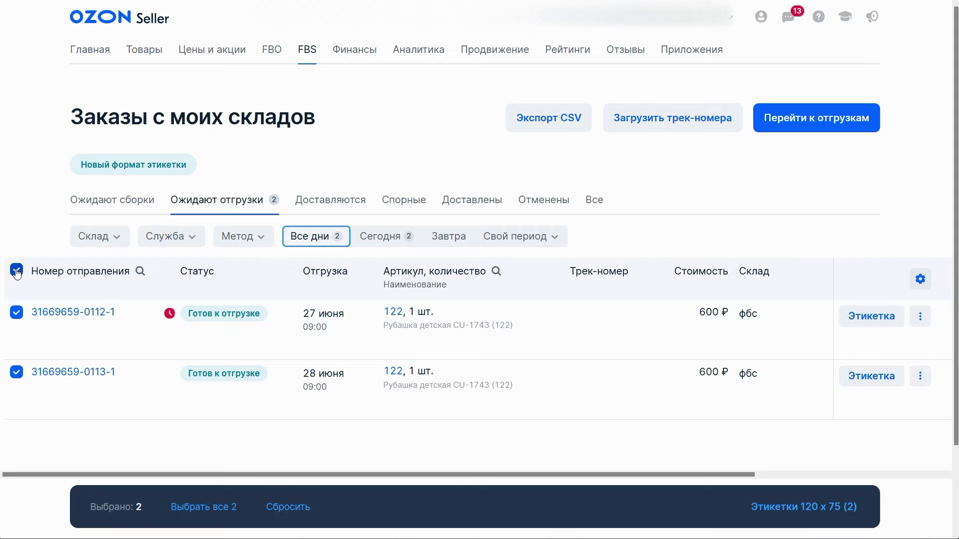
{"action": "left_click", "coordinate": [788, 508]}
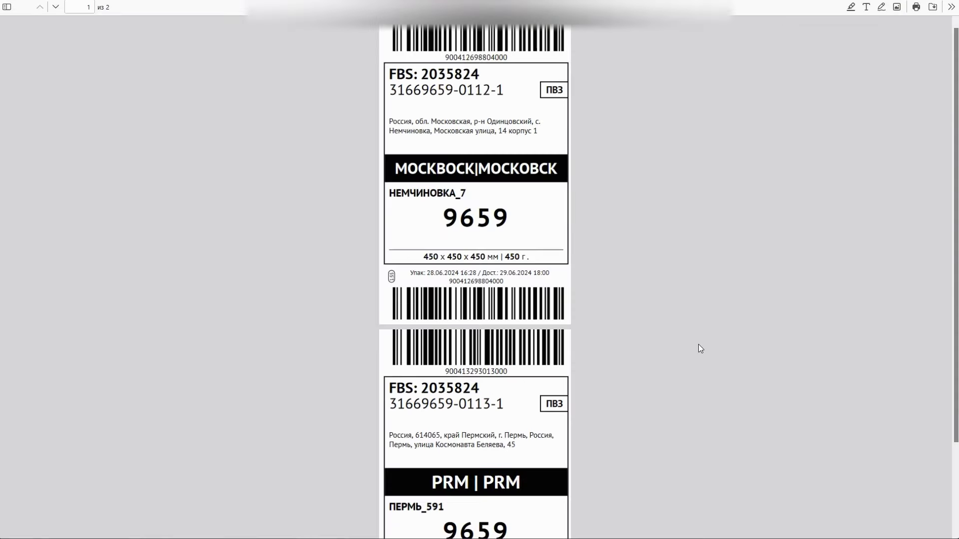
{"action": "key", "text": "ctrl+w"}
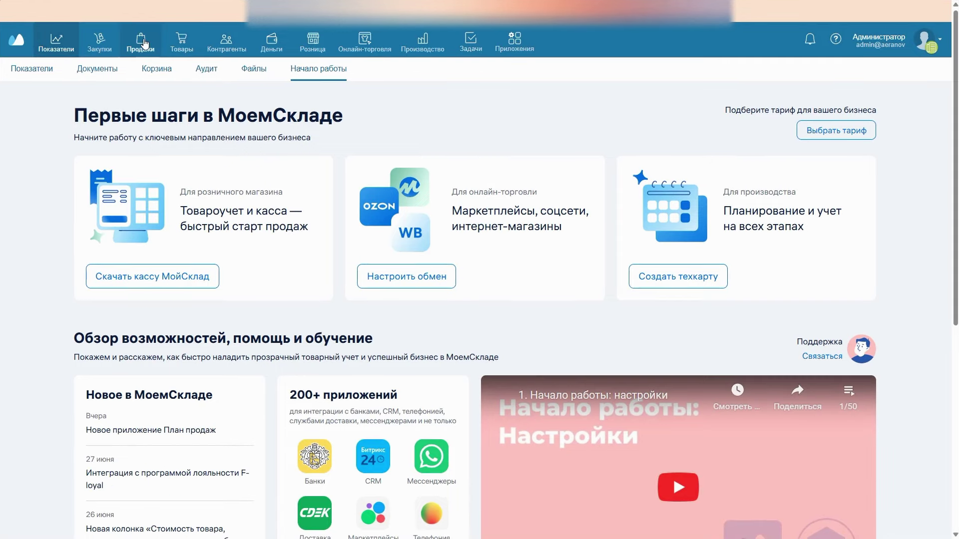
{"action": "left_click", "coordinate": [141, 43]}
{"action": "left_click", "coordinate": [58, 70]}
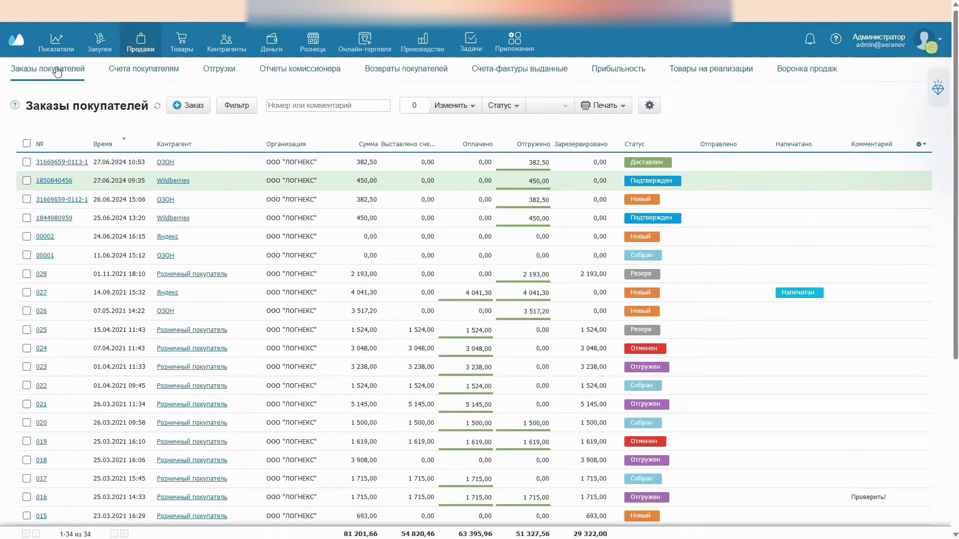
{"action": "left_click", "coordinate": [26, 162]}
{"action": "left_click", "coordinate": [27, 199]}
{"action": "left_click", "coordinate": [604, 105]}
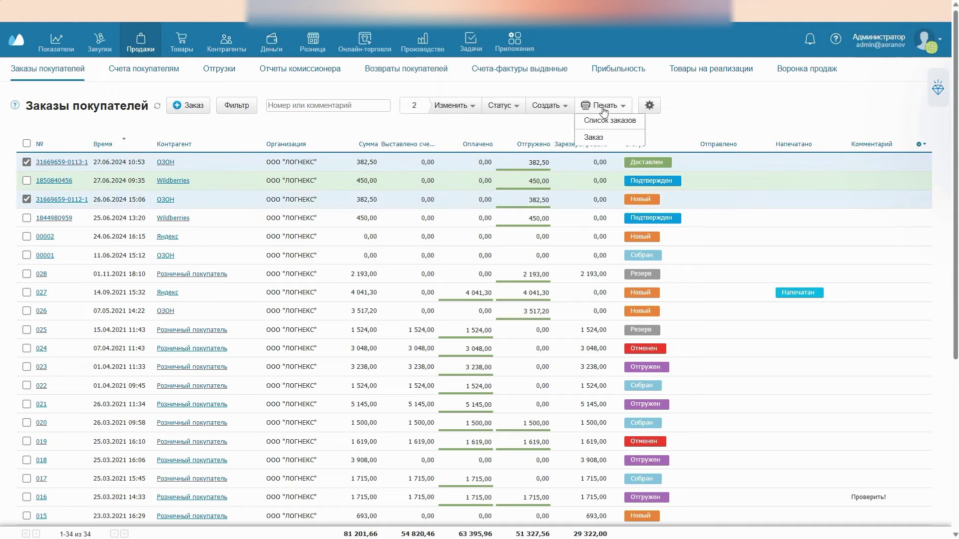
{"action": "left_click", "coordinate": [613, 158]}
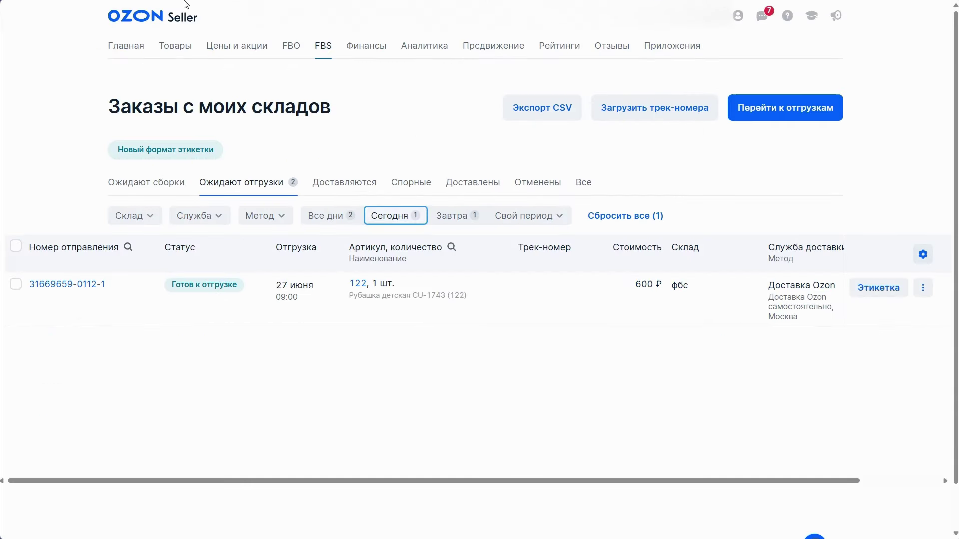
Check the Доставляются and Доставлены FBS tabs, then save the МойСклад customer order.
{"action": "left_click", "coordinate": [351, 188]}
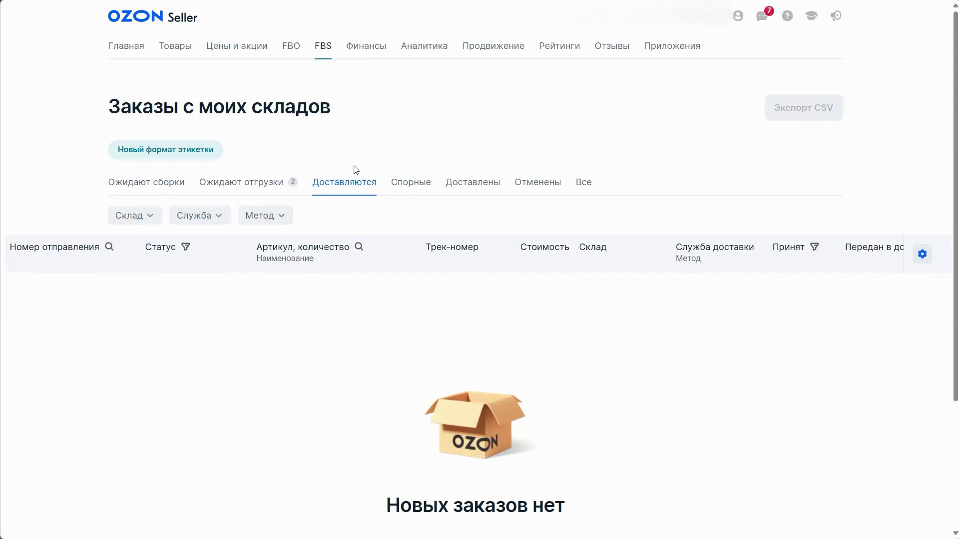
{"action": "left_click", "coordinate": [492, 188]}
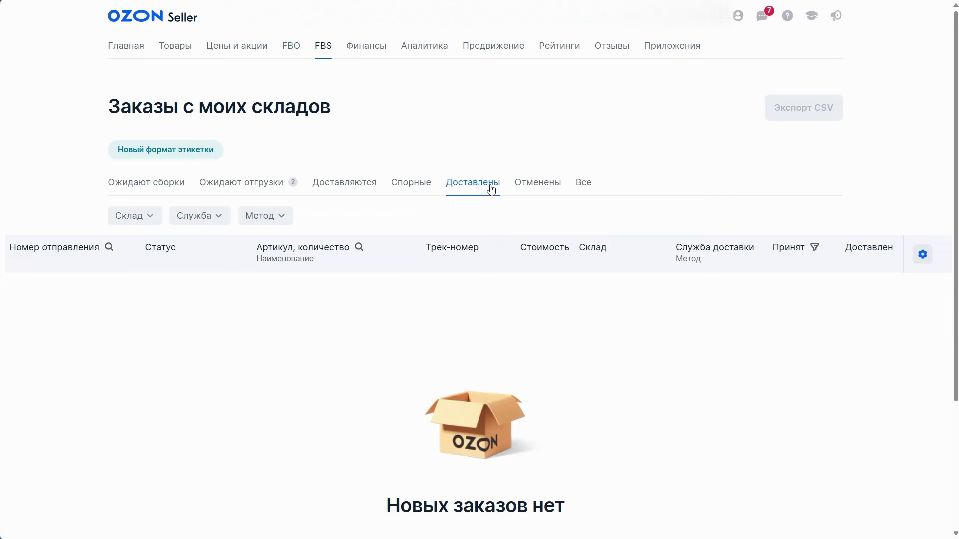
{"action": "left_click", "coordinate": [54, 105]}
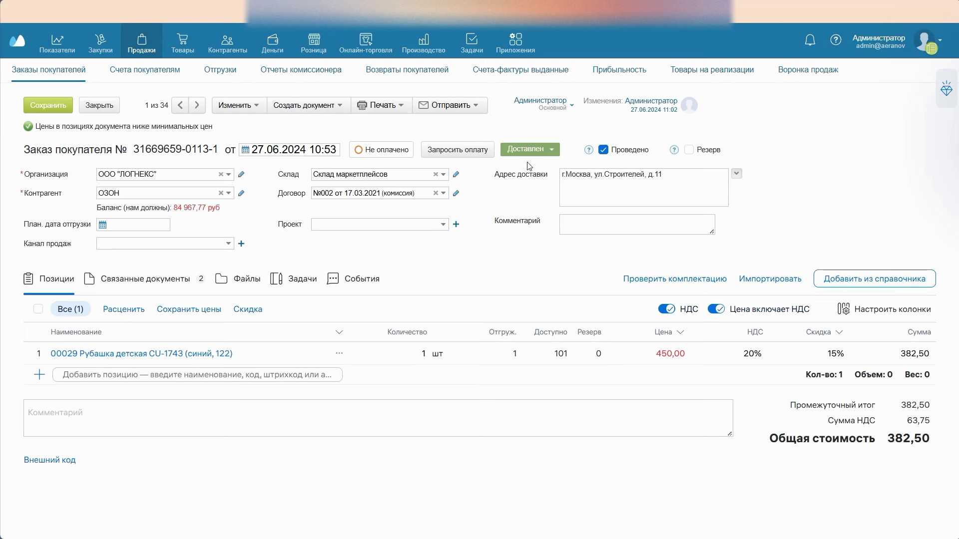
{"action": "left_click", "coordinate": [105, 106]}
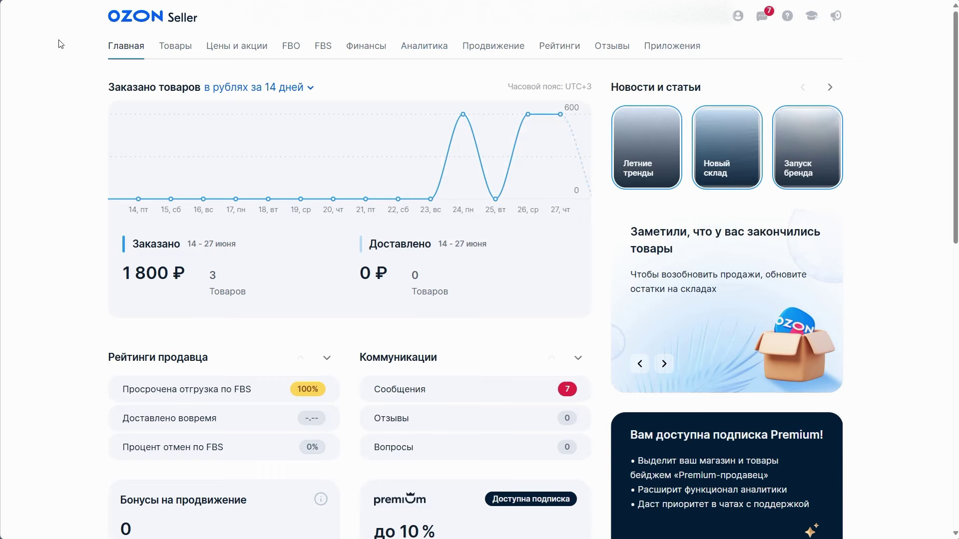
{"action": "mouse_move", "coordinate": [330, 49]}
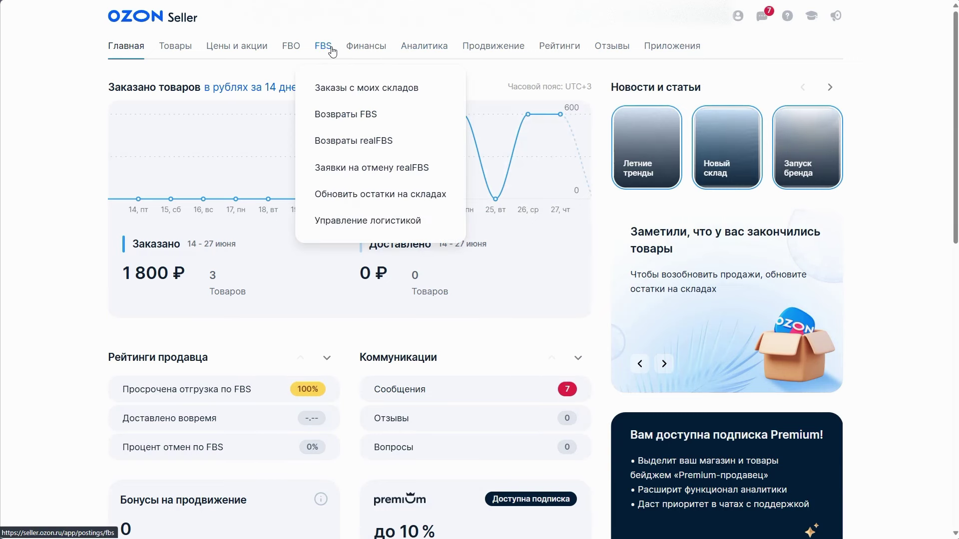
{"action": "left_click", "coordinate": [339, 121]}
{"action": "left_click_drag", "start_coordinate": [105, 285], "coordinate": [33, 286]}
{"action": "key", "text": "ctrl+c"}
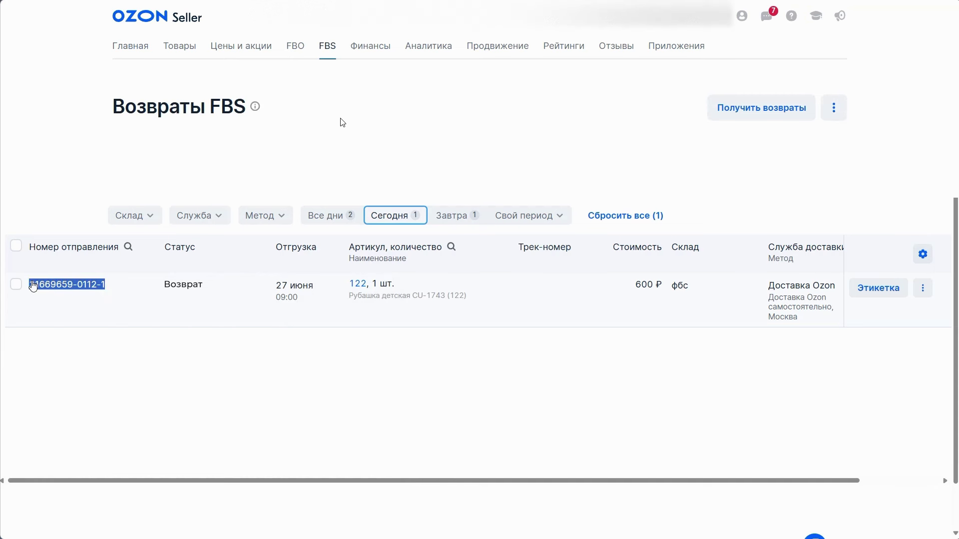
{"action": "key", "text": "alt+Tab"}
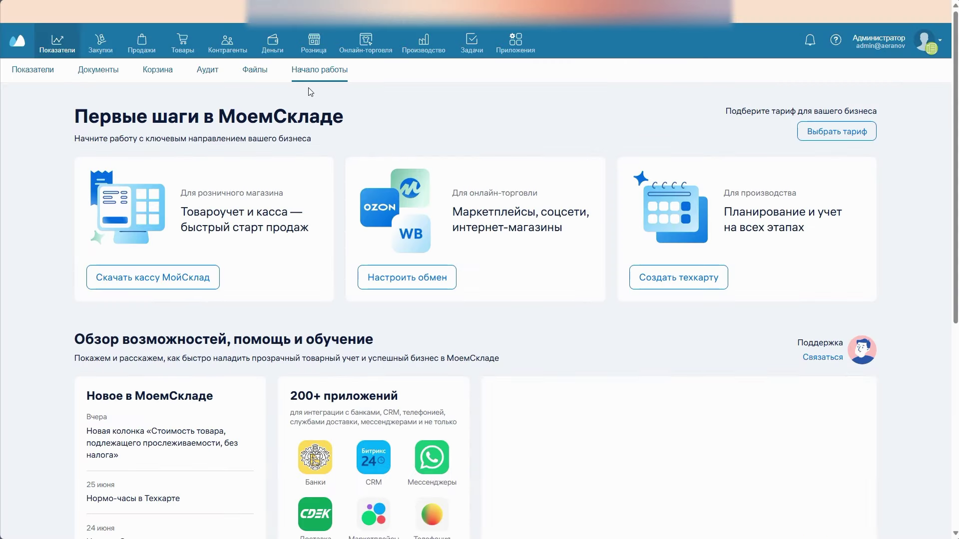
{"action": "mouse_move", "coordinate": [141, 43]}
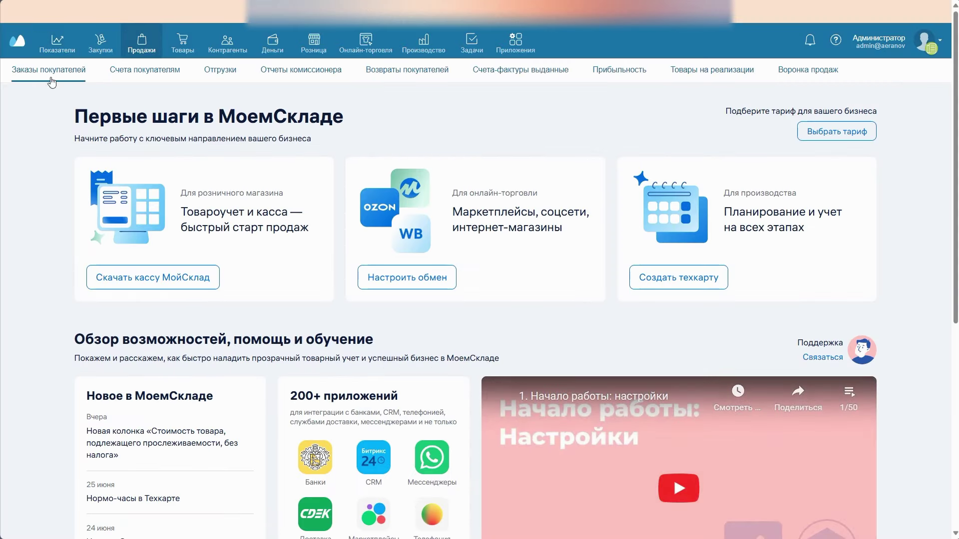
{"action": "left_click", "coordinate": [48, 74]}
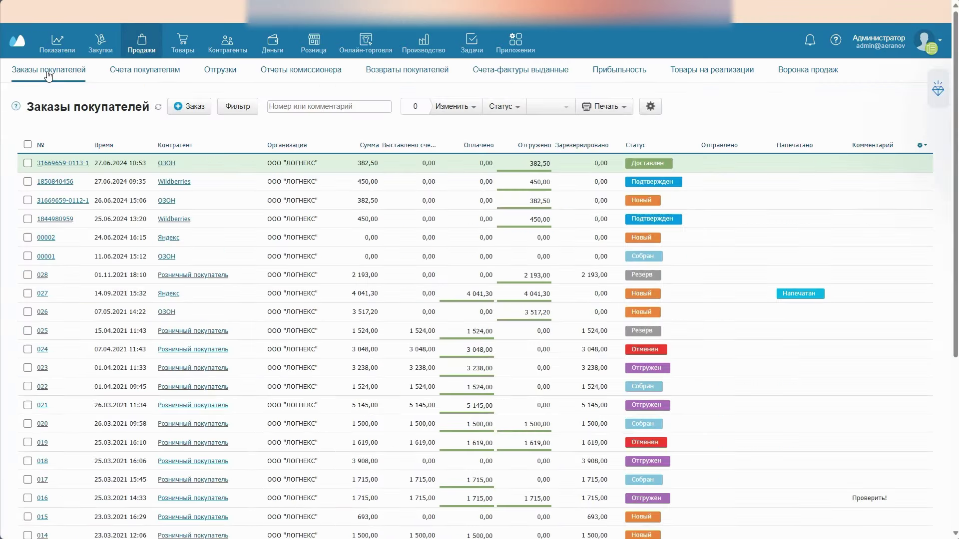
{"action": "left_click", "coordinate": [336, 107]}
{"action": "key", "text": "ctrl+v"}
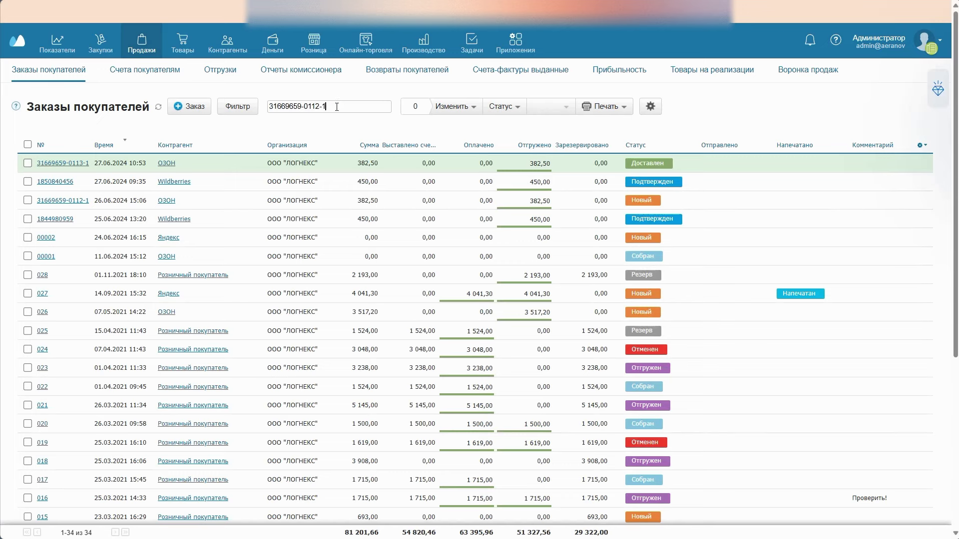
{"action": "key", "text": "Return"}
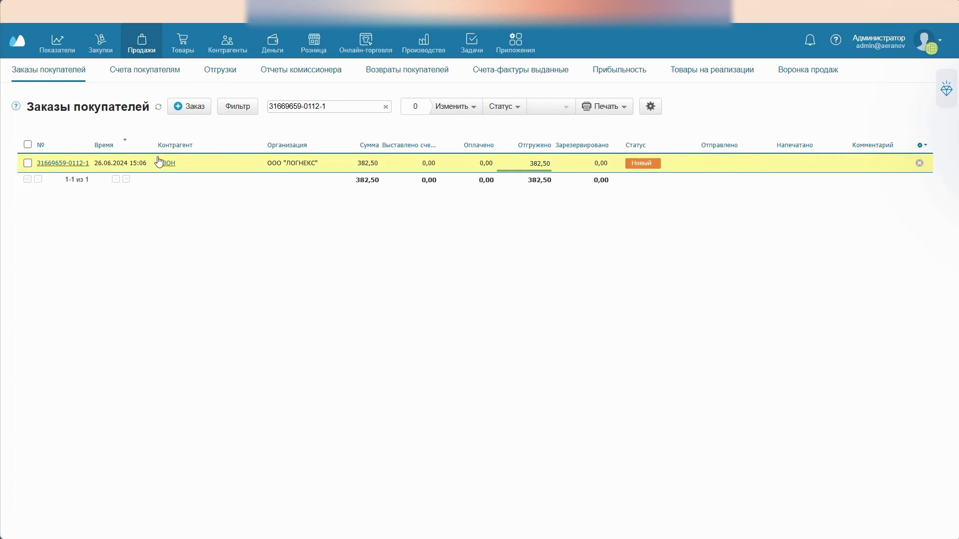
{"action": "left_click", "coordinate": [124, 168]}
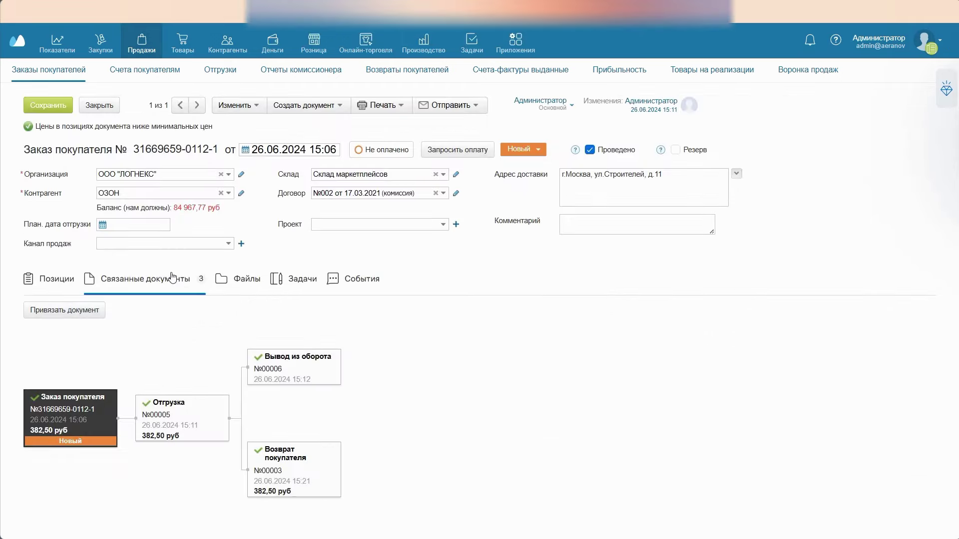
Create and save a customer return from the linked shipment №00005.
{"action": "left_click", "coordinate": [193, 424]}
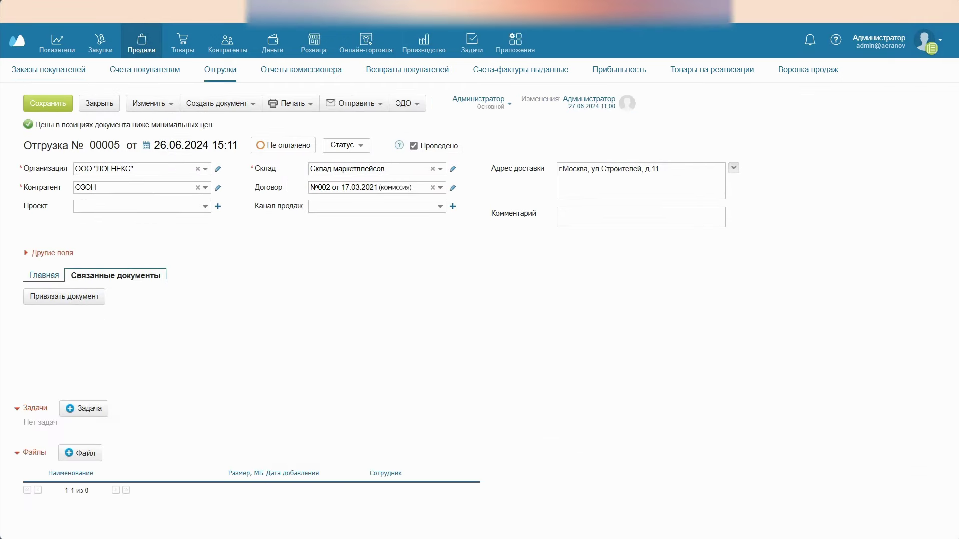
{"action": "left_click", "coordinate": [234, 103]}
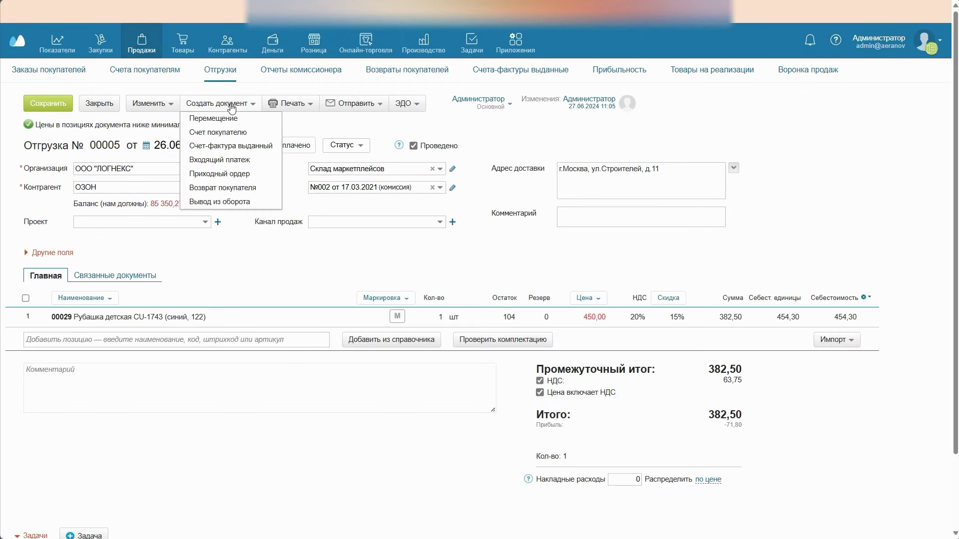
{"action": "left_click", "coordinate": [231, 188]}
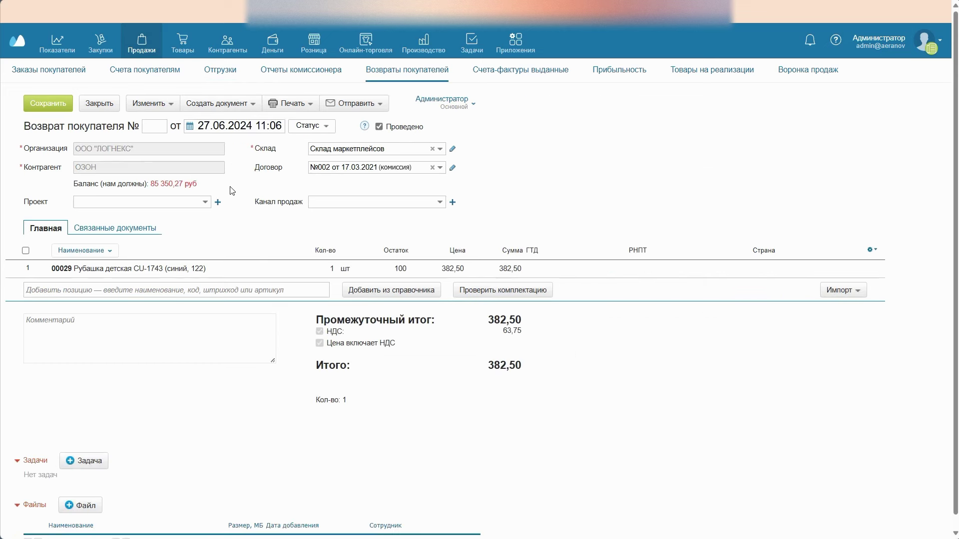
{"action": "left_click", "coordinate": [55, 107]}
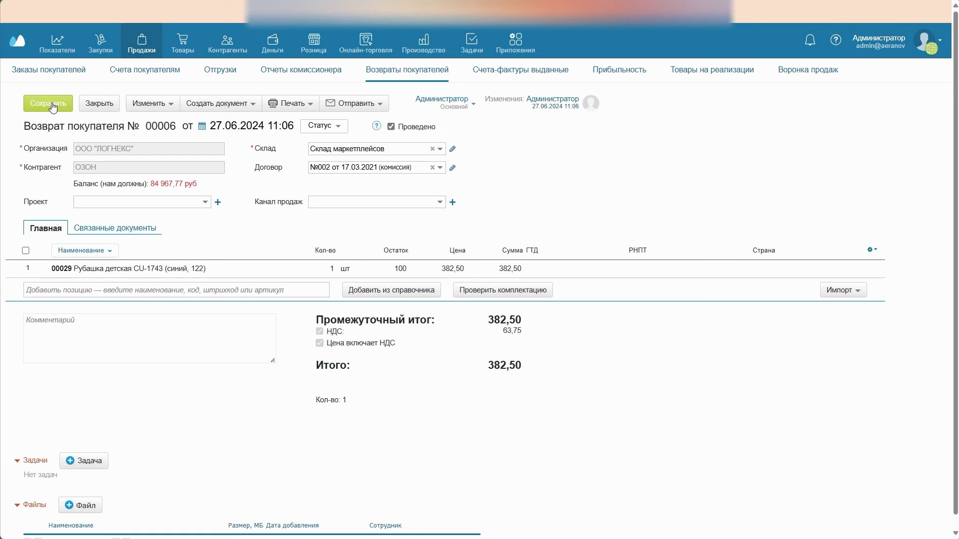
Open the originating customer order from the return's linked documents, then go to the home dashboard.
{"action": "left_click", "coordinate": [115, 228]}
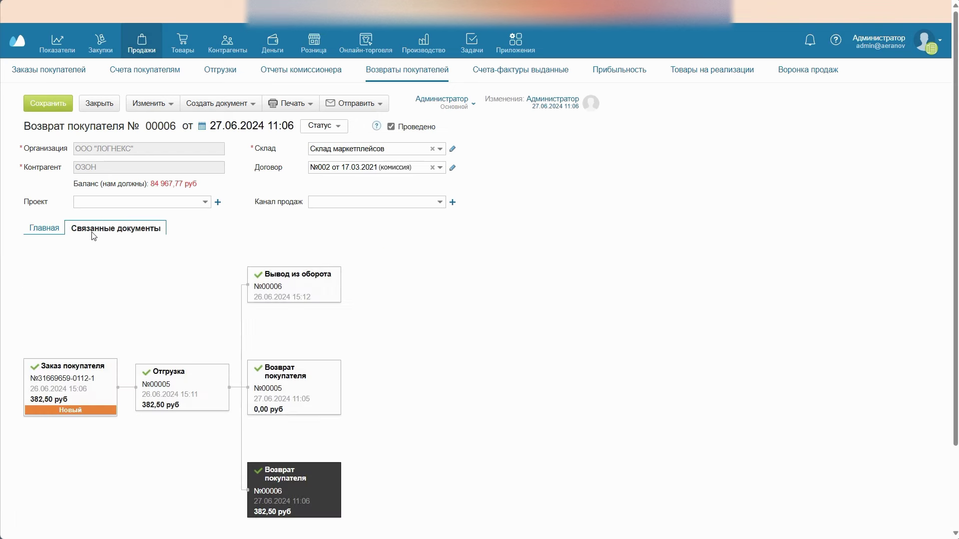
{"action": "left_click", "coordinate": [73, 379]}
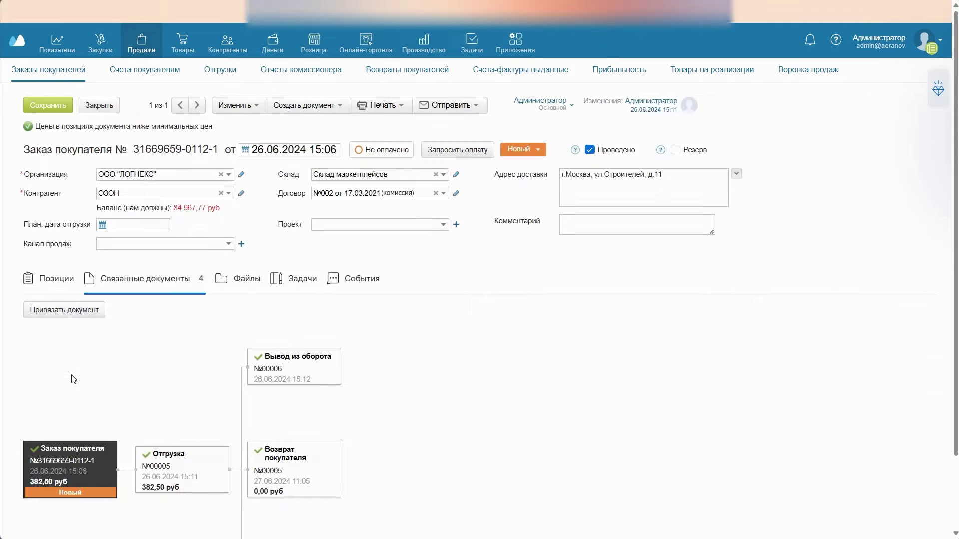
{"action": "right_click", "coordinate": [11, 48]}
{"action": "key", "text": "Escape"}
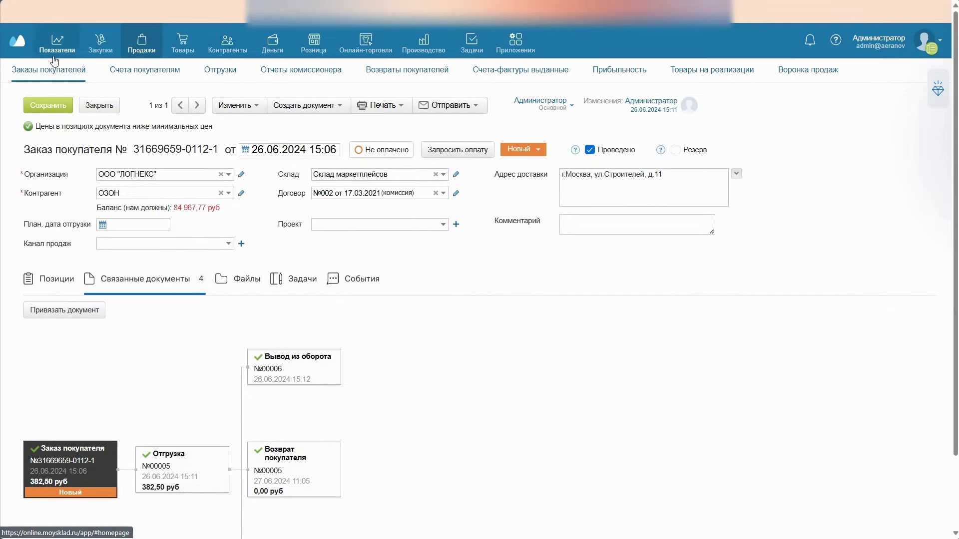
{"action": "left_click", "coordinate": [17, 40]}
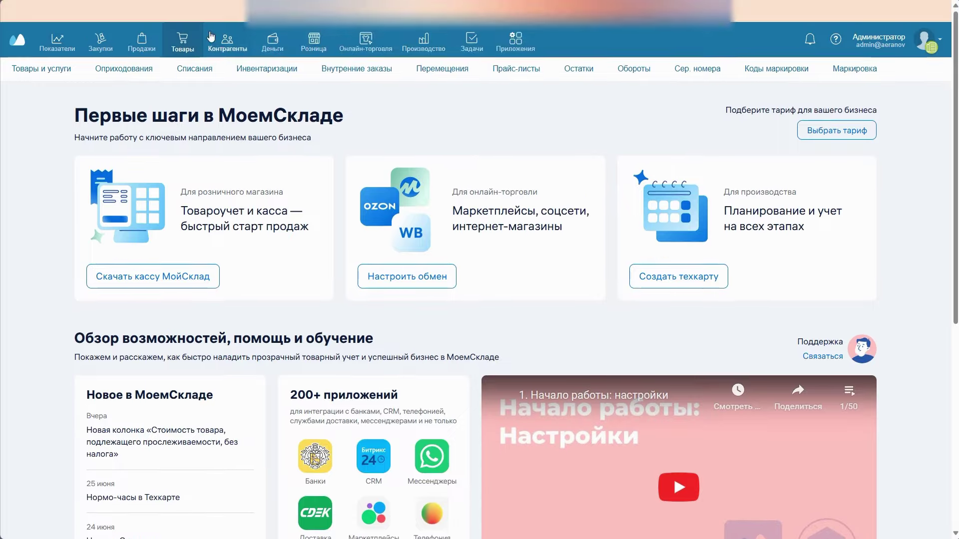
Start a new return-to-circulation document as a paid return from a remote sale.
{"action": "left_click", "coordinate": [852, 68]}
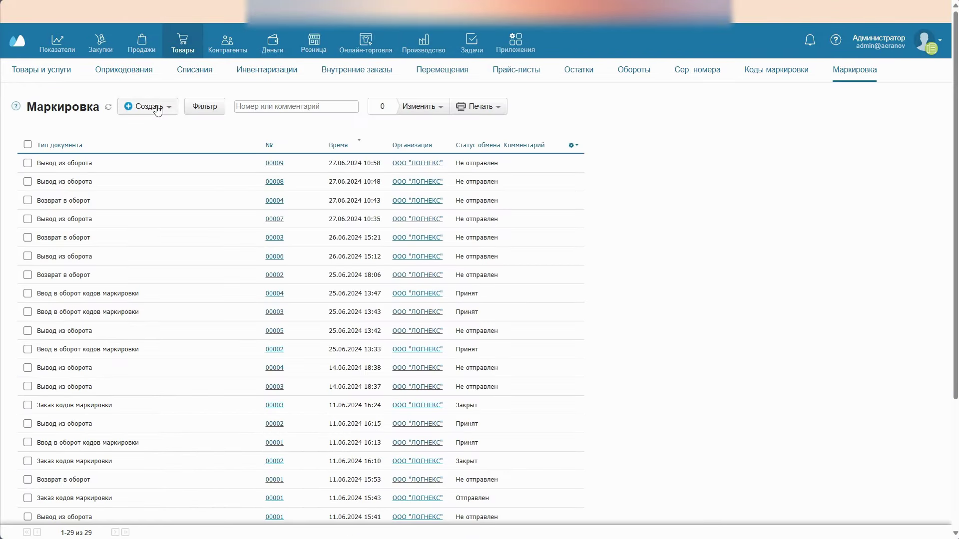
{"action": "left_click", "coordinate": [159, 107]}
{"action": "left_click", "coordinate": [159, 165]}
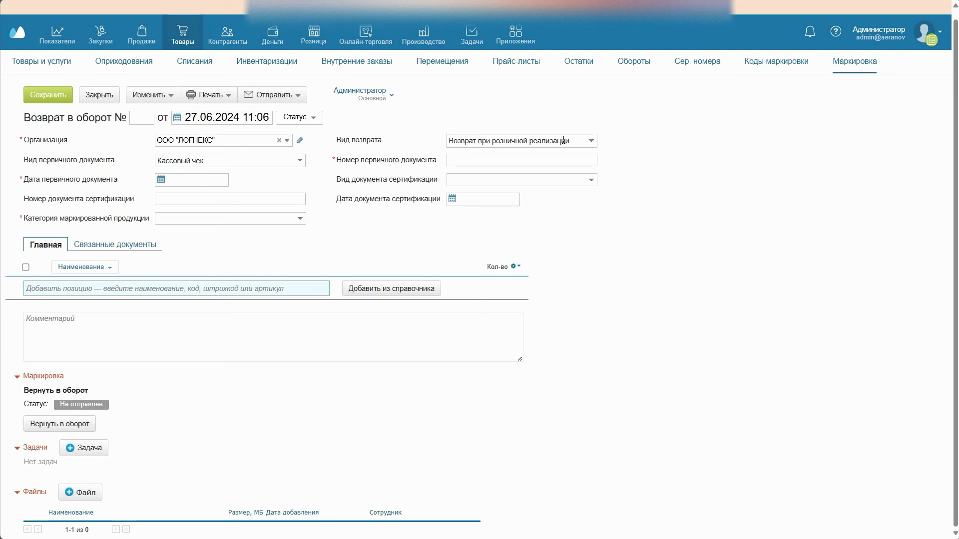
{"action": "left_click", "coordinate": [592, 142]}
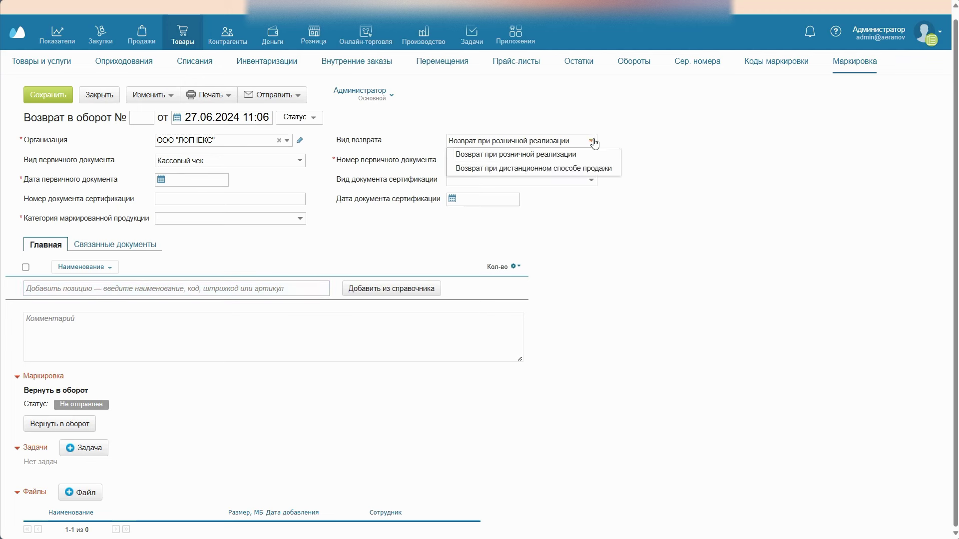
{"action": "left_click", "coordinate": [557, 168]}
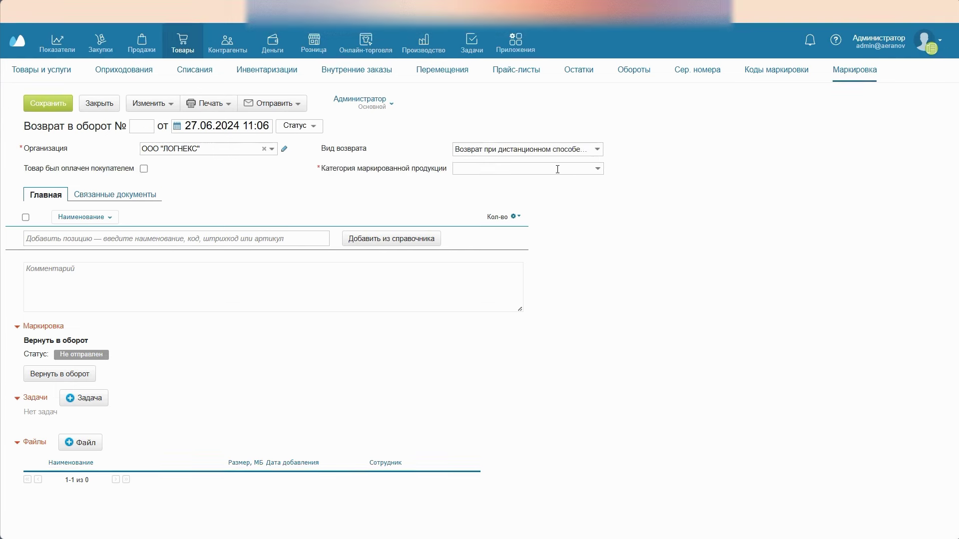
{"action": "left_click", "coordinate": [144, 169]}
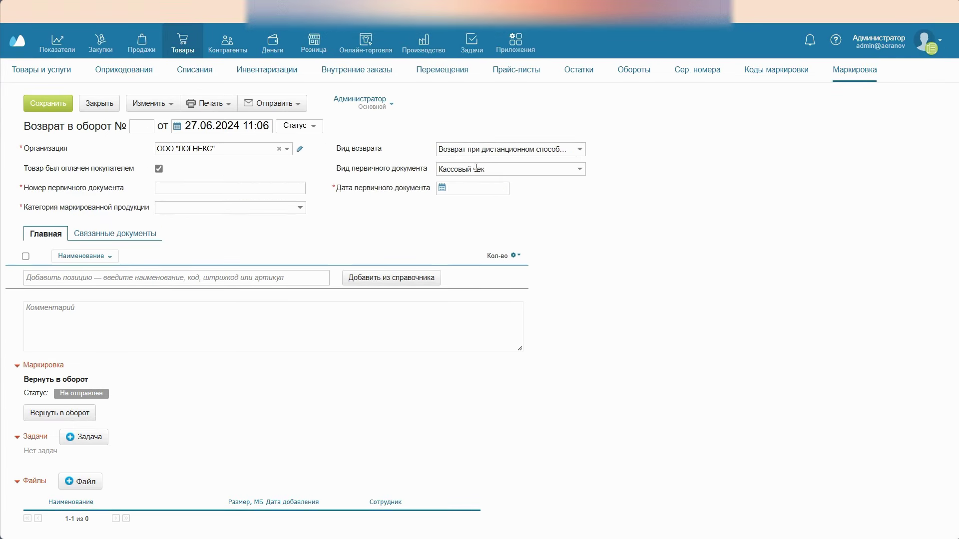
{"action": "left_click", "coordinate": [580, 170]}
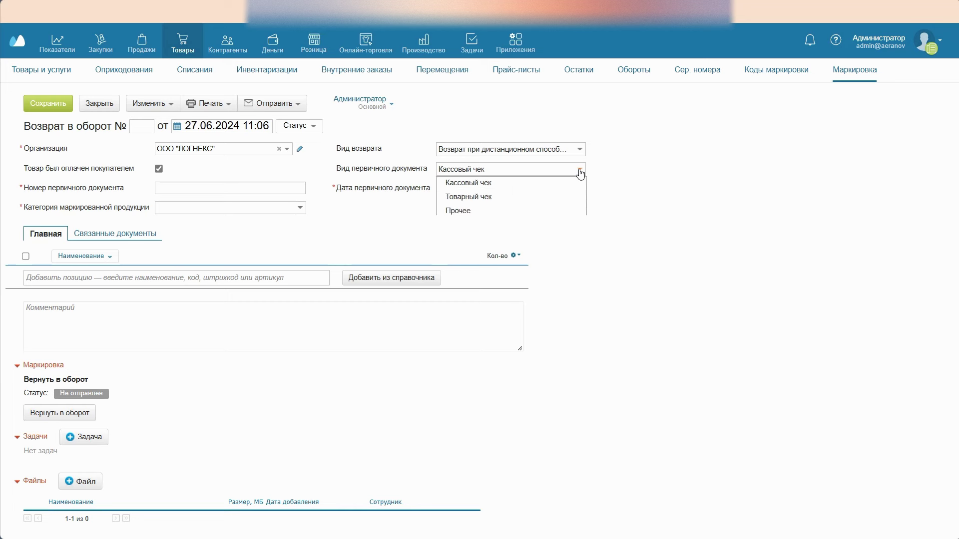
{"action": "left_click", "coordinate": [472, 213]}
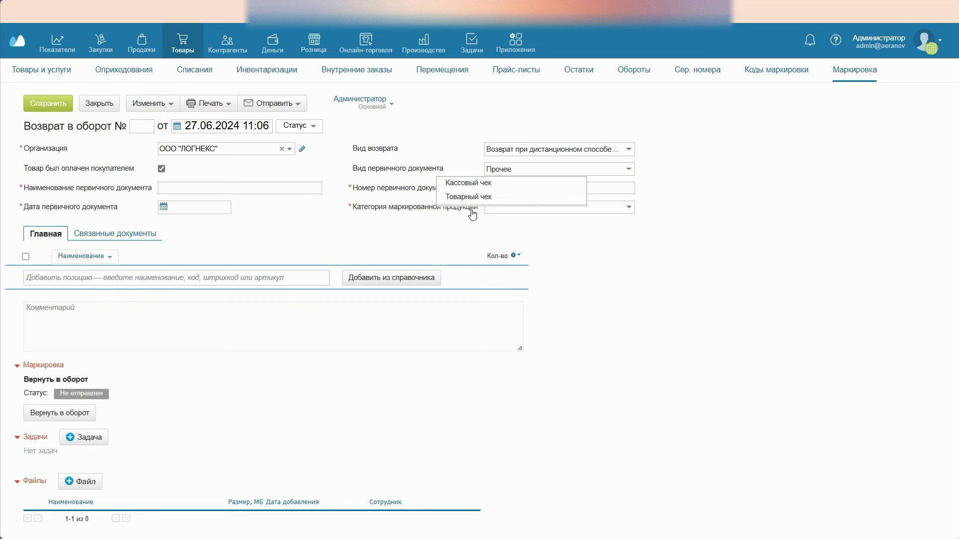
{"action": "left_click", "coordinate": [199, 190]}
{"action": "type", "text": "Заказ (отправление)"}
{"action": "left_click", "coordinate": [509, 191]}
{"action": "key", "text": "ctrl+Tab"}
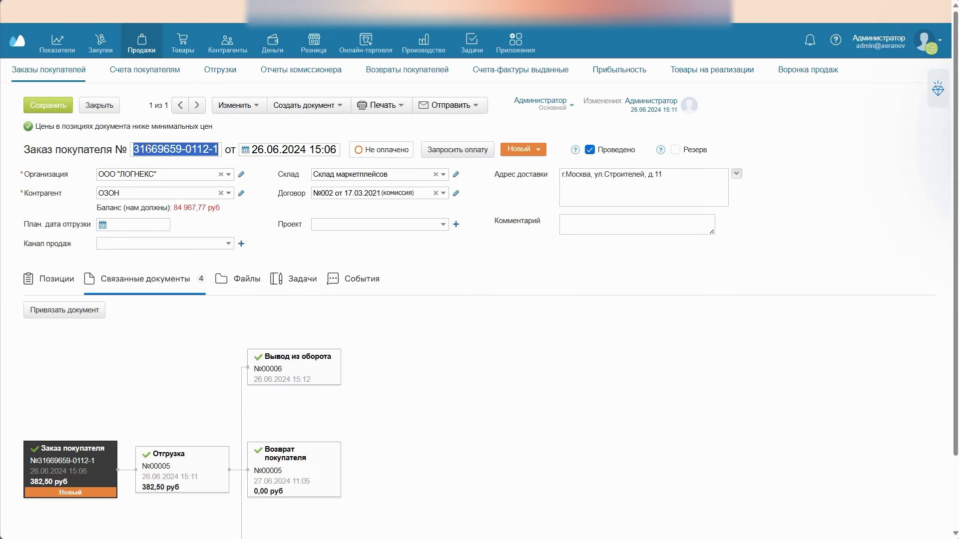
{"action": "key", "text": "ctrl+Tab"}
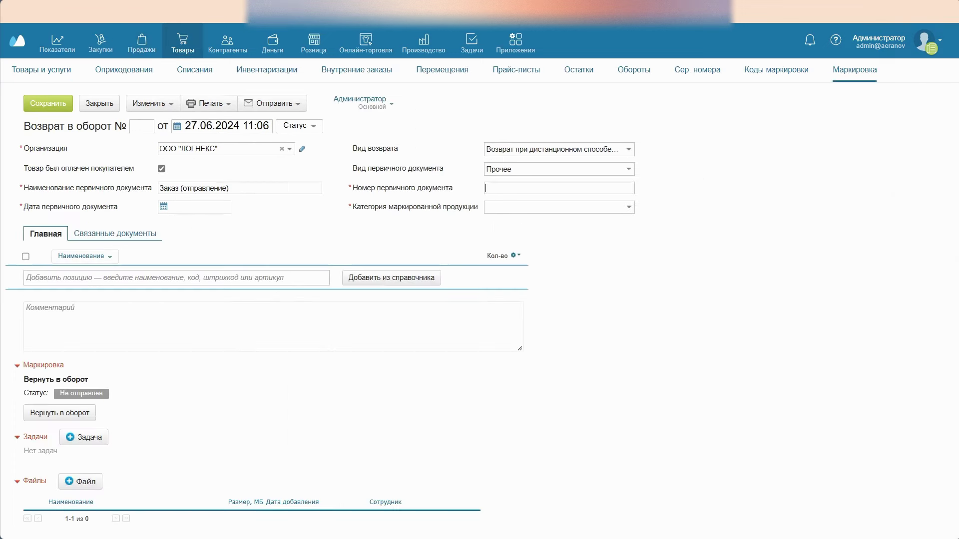
{"action": "key", "text": "ctrl+v"}
Copy the order date 26.06.2024 15:06 into the primary document date and set category Одежда.
{"action": "key", "text": "ctrl+Tab"}
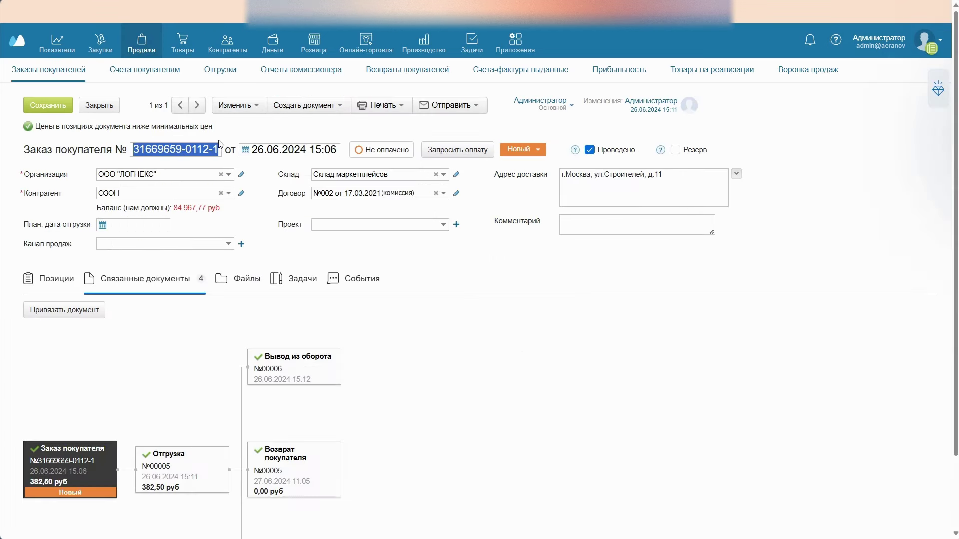
{"action": "left_click_drag", "start_coordinate": [252, 149], "coordinate": [342, 152]}
{"action": "key", "text": "ctrl+c"}
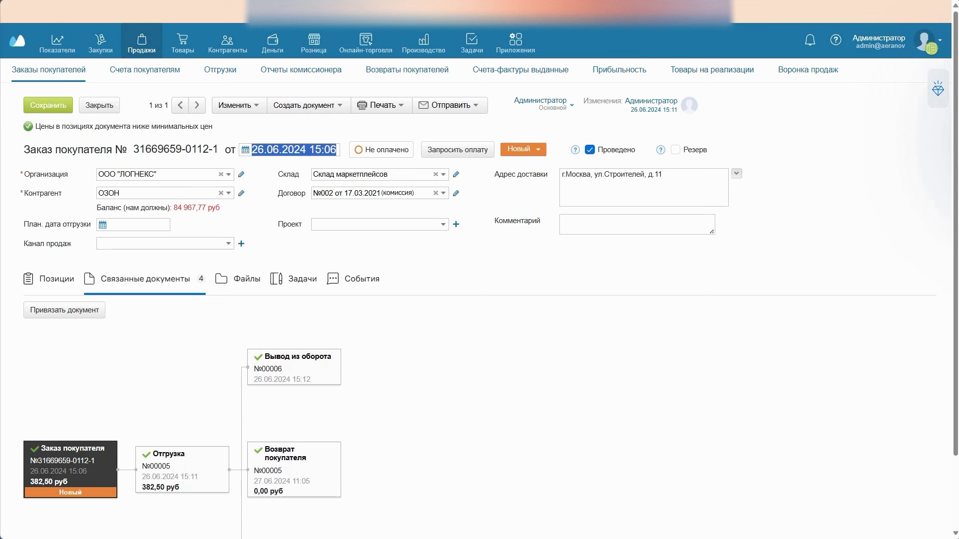
{"action": "key", "text": "ctrl+Tab"}
{"action": "left_click", "coordinate": [206, 210]}
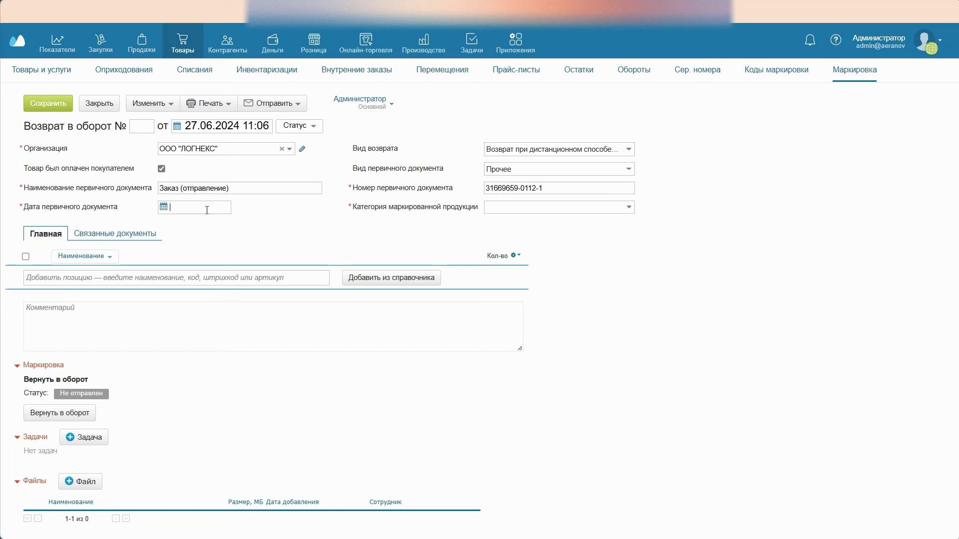
{"action": "key", "text": "ctrl+v"}
{"action": "left_click", "coordinate": [543, 207]}
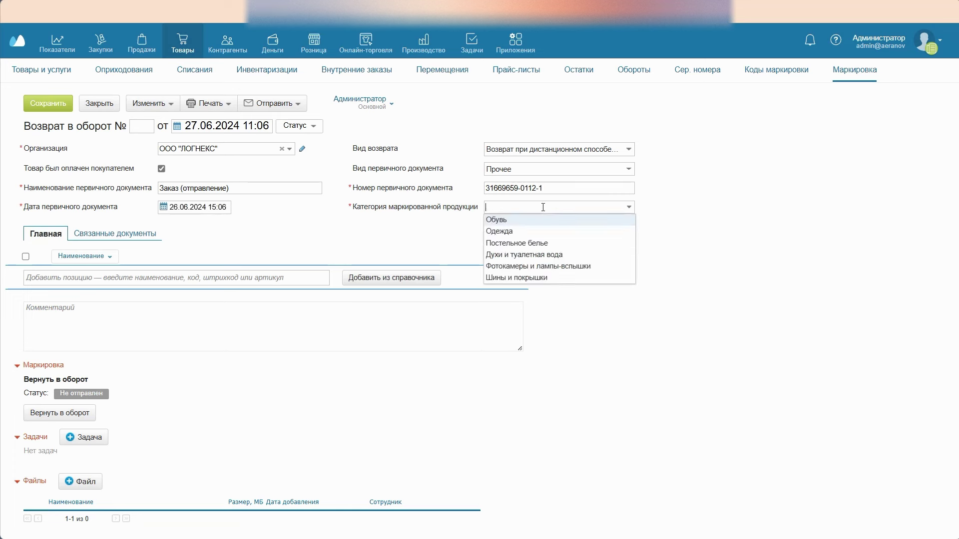
{"action": "left_click", "coordinate": [506, 232]}
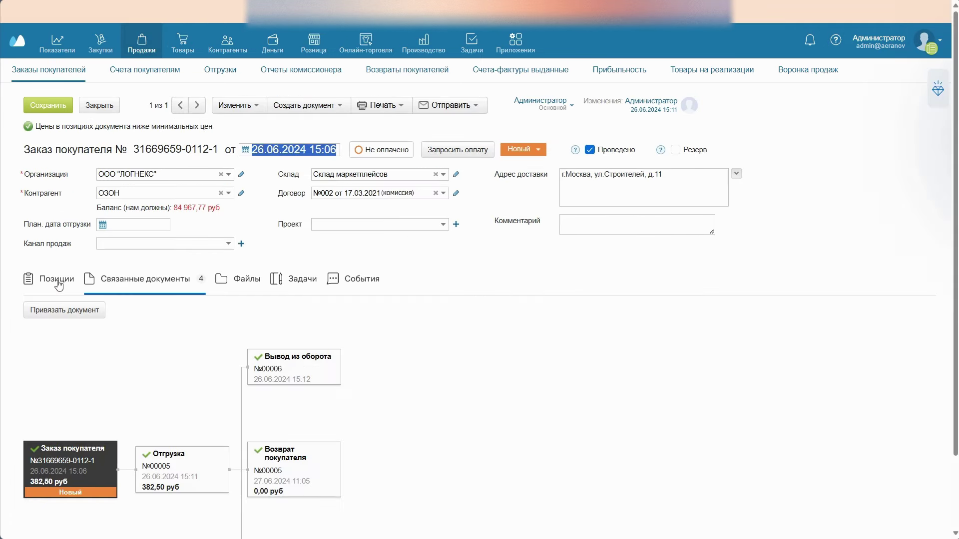
Add item 00029 to the return and open its marking codes page.
{"action": "left_click", "coordinate": [57, 280]}
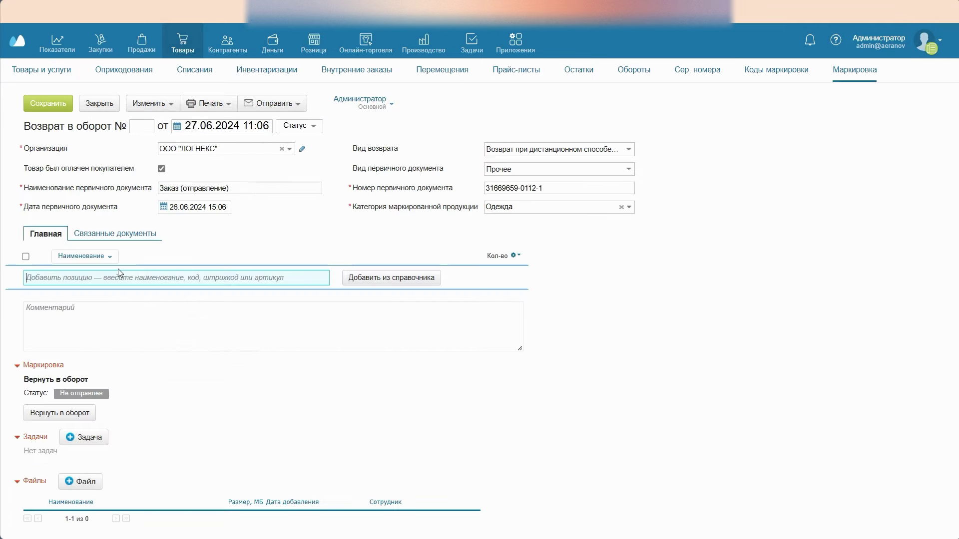
{"action": "type", "text": "00029"}
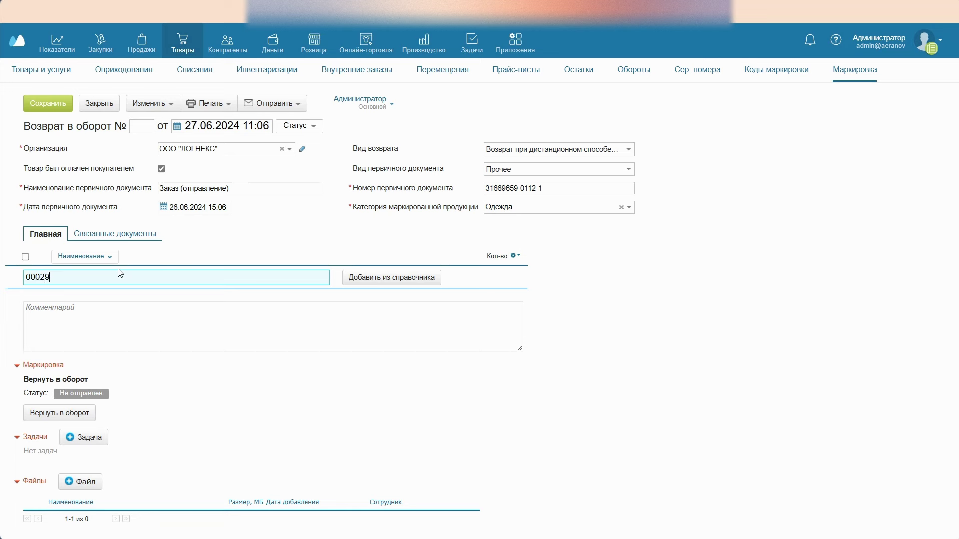
{"action": "left_click", "coordinate": [127, 293]}
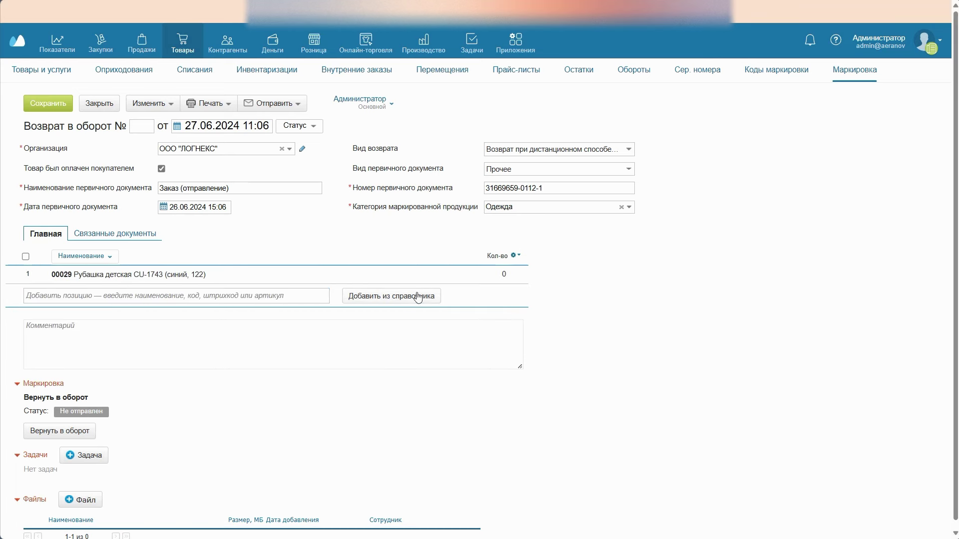
{"action": "left_click", "coordinate": [492, 277]}
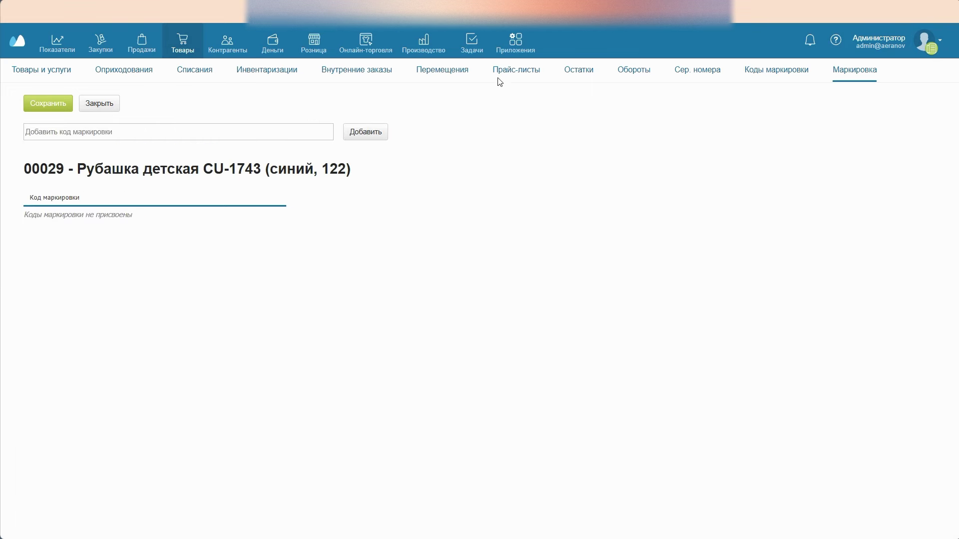
Copy the shirt's marking code from shipment №00005 of the customer order.
{"action": "key", "text": "alt+Left"}
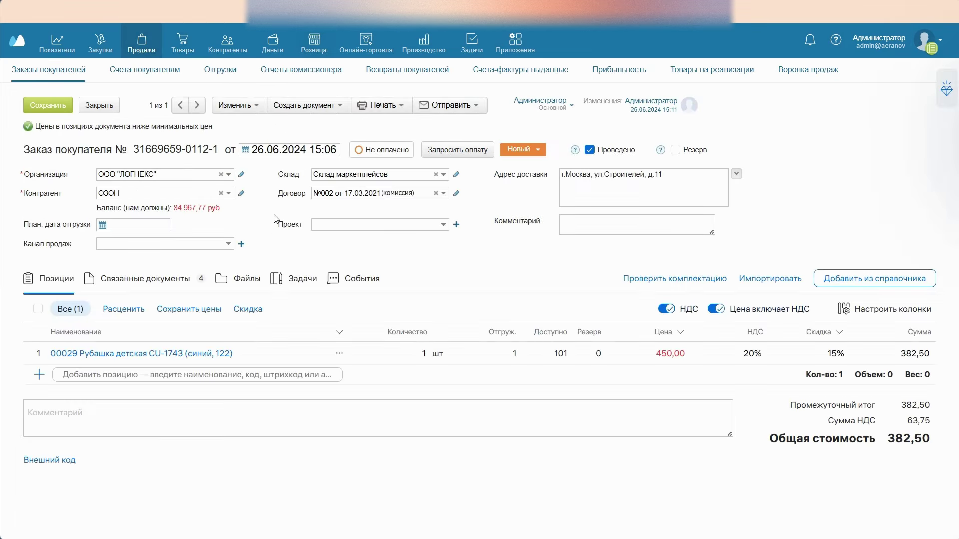
{"action": "left_click", "coordinate": [161, 283]}
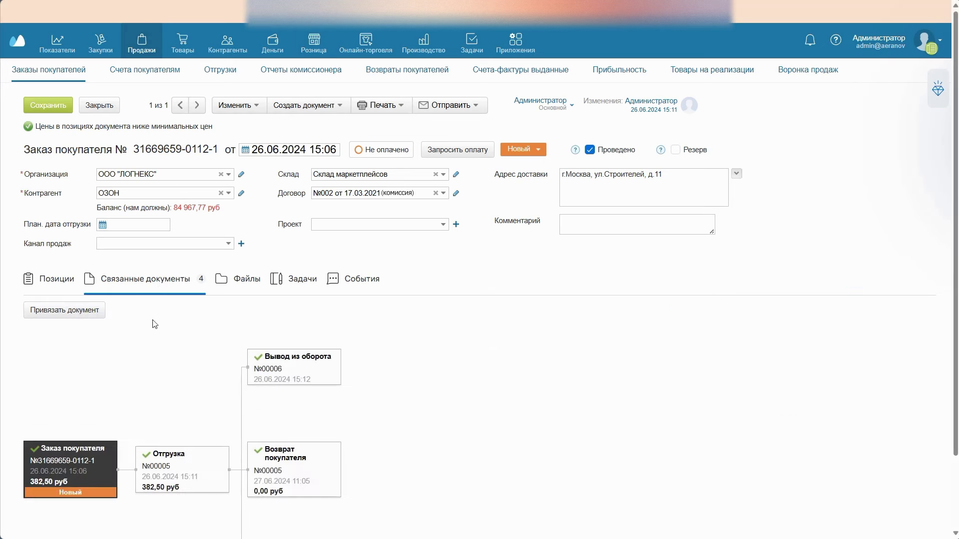
{"action": "left_click", "coordinate": [189, 468]}
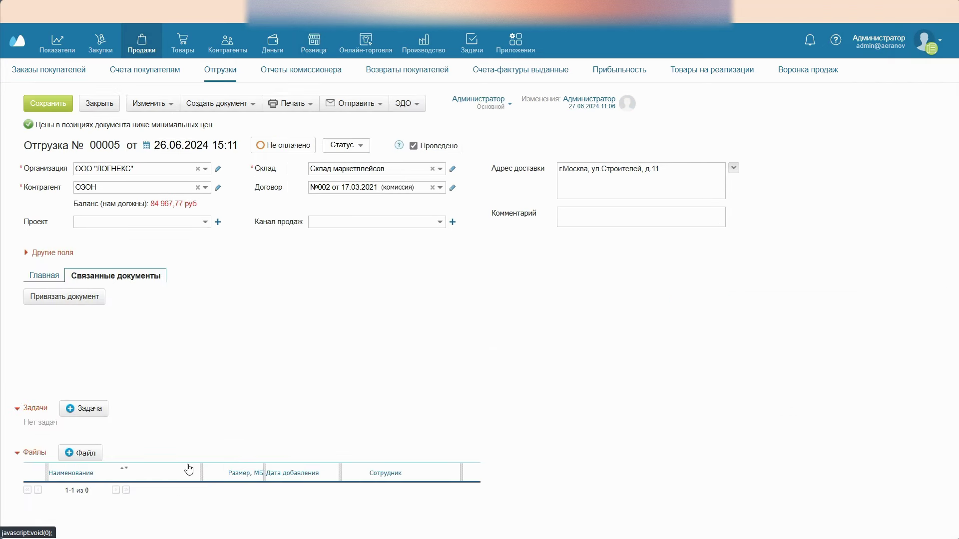
{"action": "left_click", "coordinate": [38, 279]}
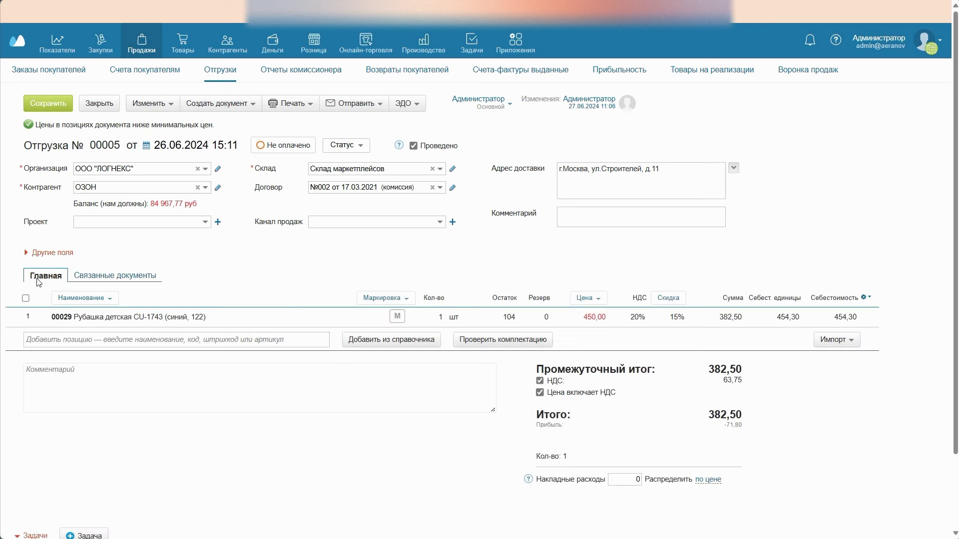
{"action": "left_click", "coordinate": [397, 317]}
{"action": "left_click_drag", "start_coordinate": [145, 245], "coordinate": [32, 245]}
{"action": "key", "text": "ctrl+c"}
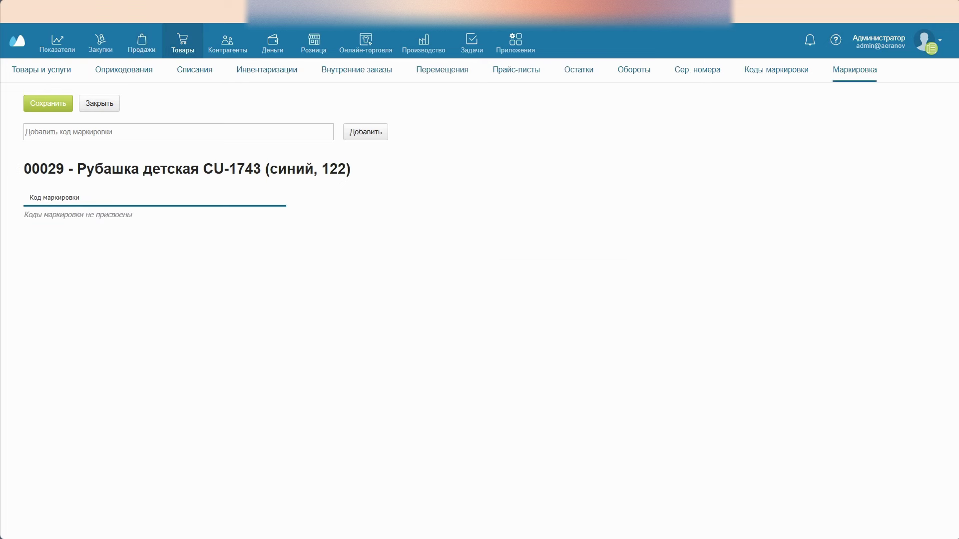
Paste and add the copied marking code to item 00029, then save.
{"action": "left_click", "coordinate": [106, 130]}
{"action": "key", "text": "ctrl+v"}
{"action": "left_click", "coordinate": [364, 133]}
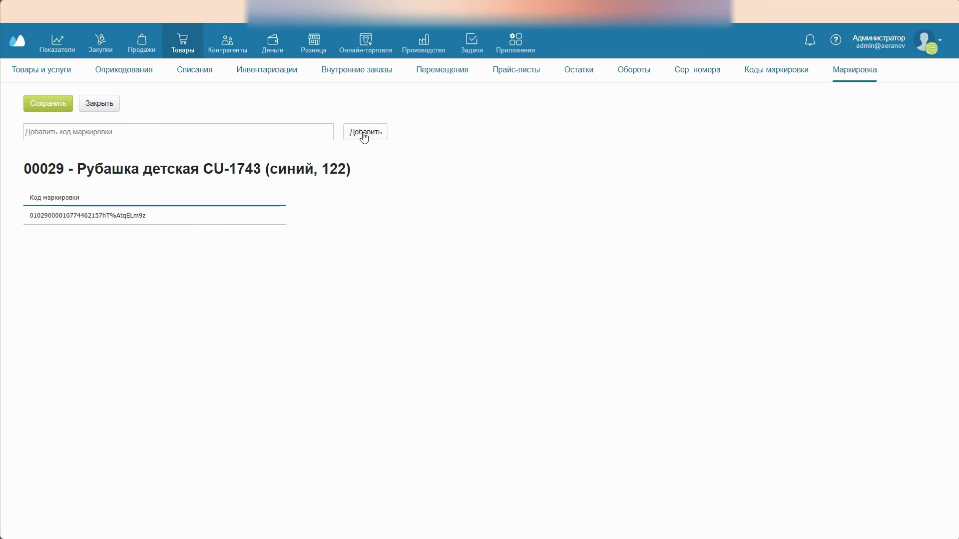
{"action": "left_click", "coordinate": [47, 104]}
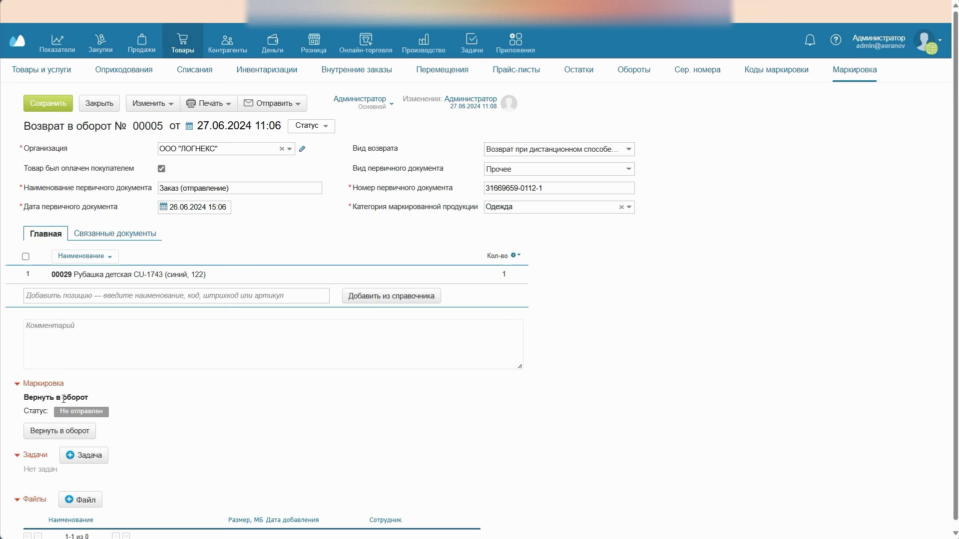
Send return-to-circulation №00005 back into circulation and approve the CryptoPro certificate signing.
{"action": "left_click", "coordinate": [86, 434]}
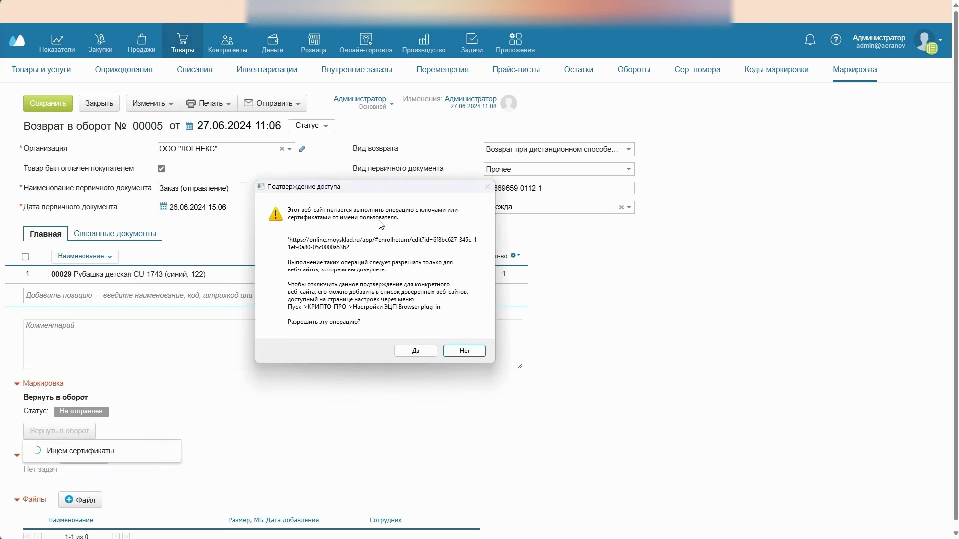
{"action": "left_click", "coordinate": [416, 352]}
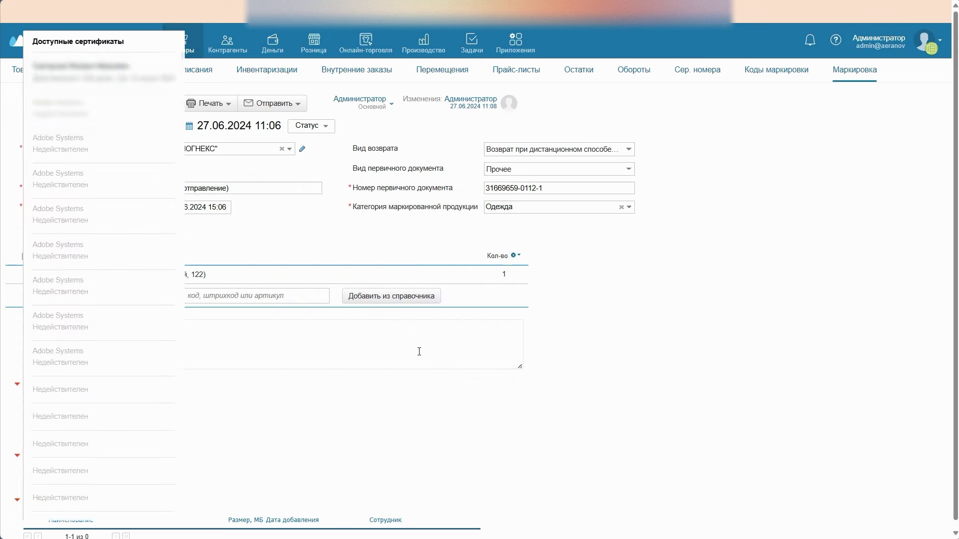